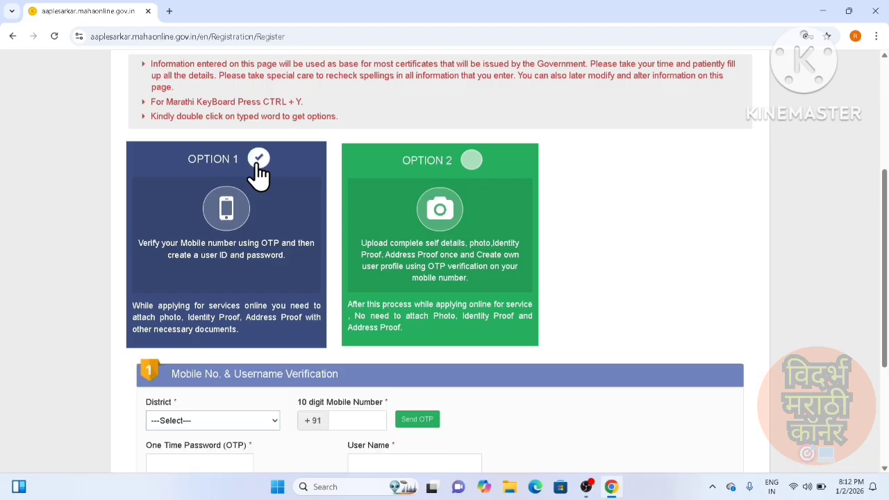
Choose Wardha as the district, enter the mobile number and request an OTP
{"action": "scroll", "coordinate": [291, 399], "scroll_direction": "down", "scroll_amount": 2}
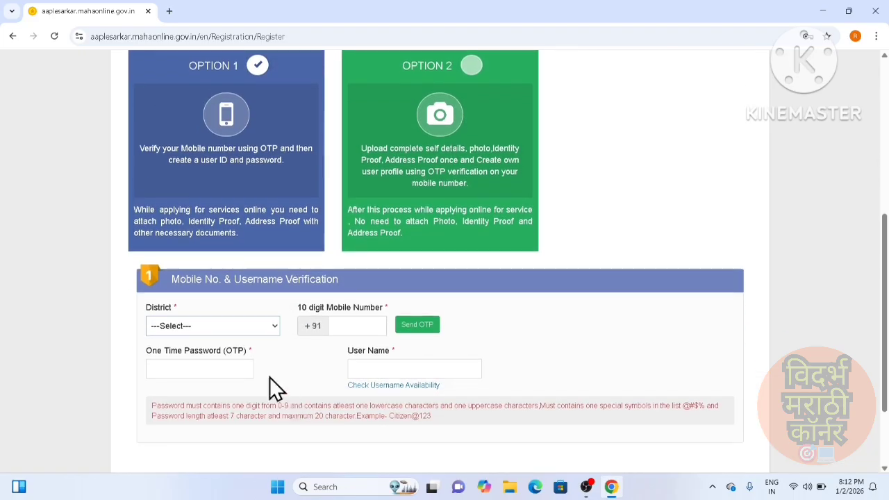
{"action": "left_click", "coordinate": [249, 331]}
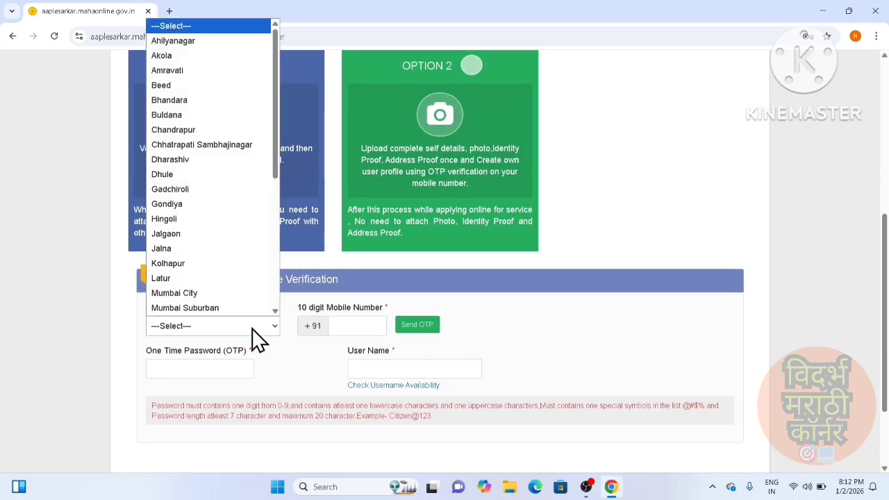
{"action": "left_click", "coordinate": [275, 295]}
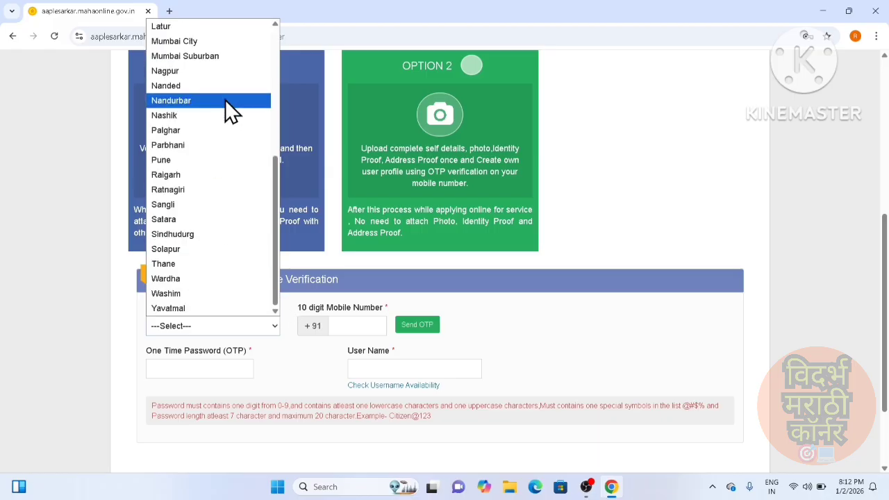
{"action": "left_click", "coordinate": [228, 279]}
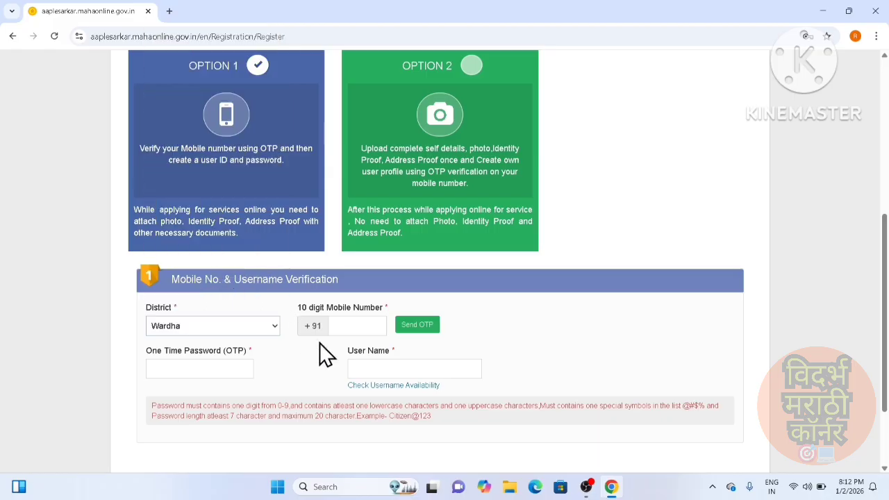
{"action": "left_click", "coordinate": [354, 327]}
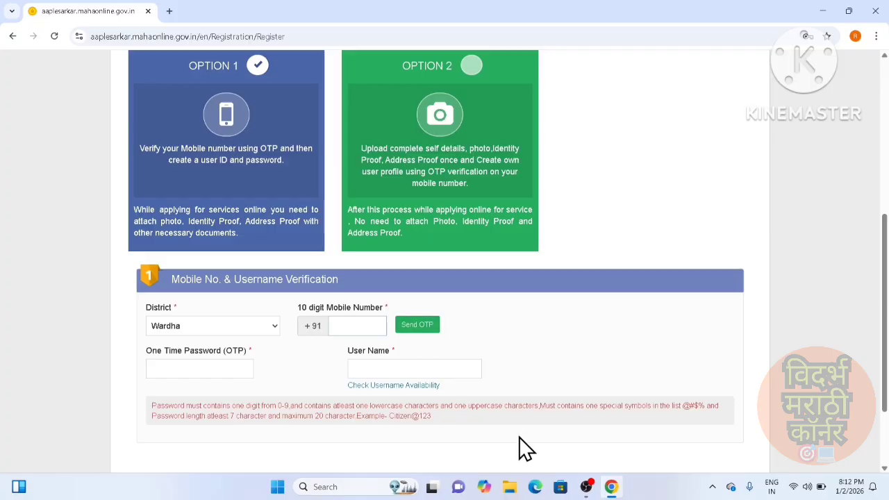
{"action": "type", "text": "9688***"}
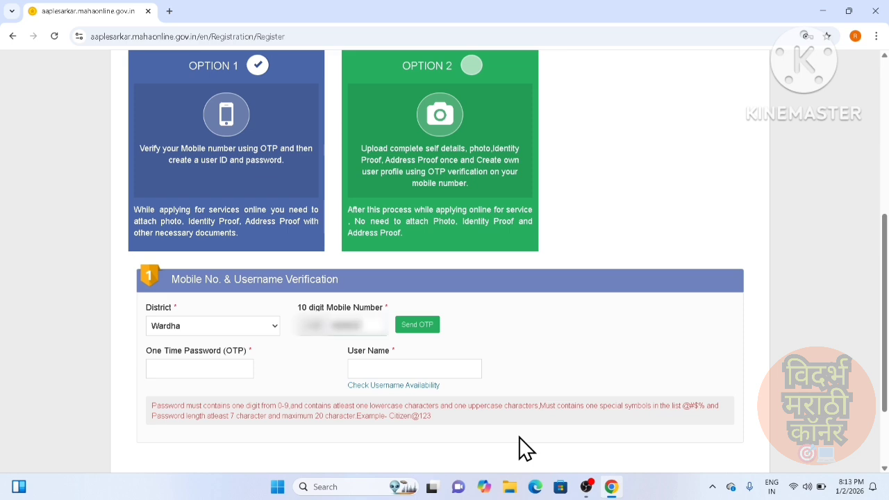
{"action": "type", "text": "***"}
{"action": "left_click", "coordinate": [425, 327]}
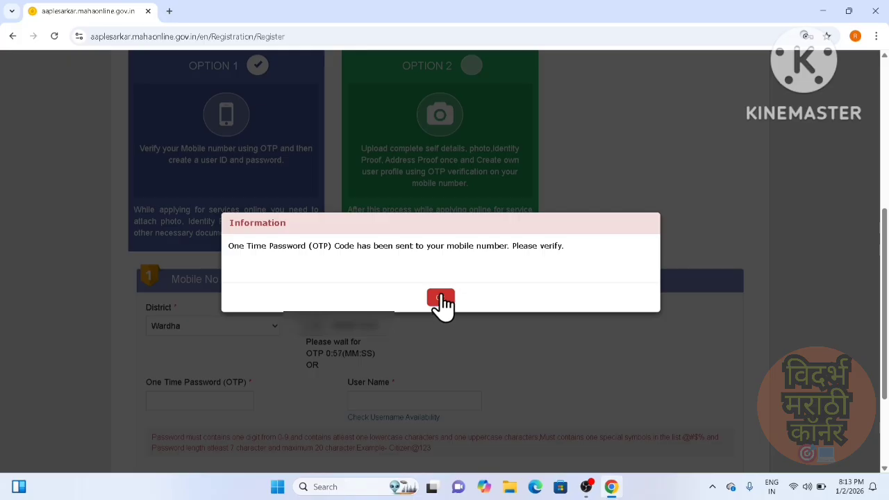
Dismiss the OTP-sent notice and enter the received OTP code
{"action": "left_click", "coordinate": [442, 300]}
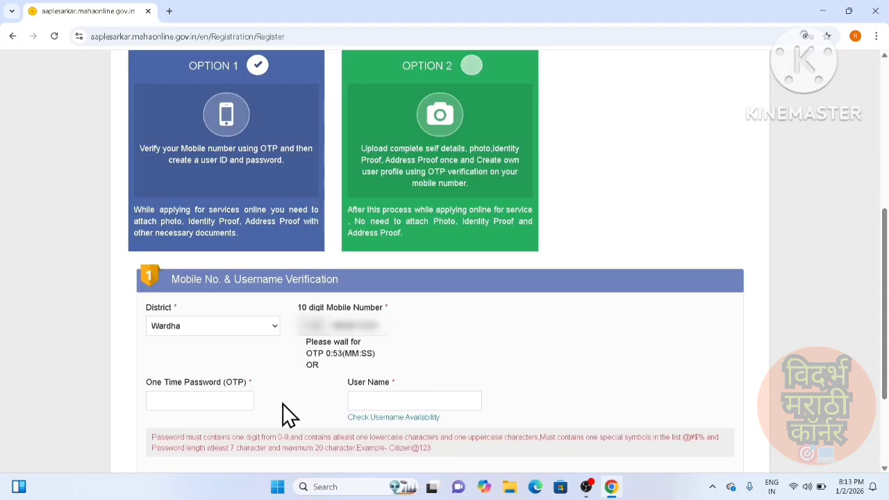
{"action": "left_click", "coordinate": [200, 399]}
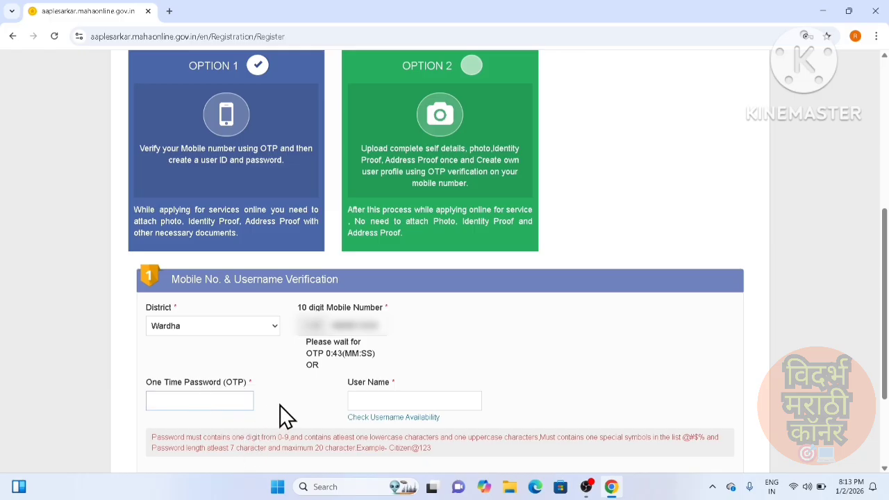
Enter a new user name ending in 2026 and check that it is available
{"action": "left_click", "coordinate": [367, 395]}
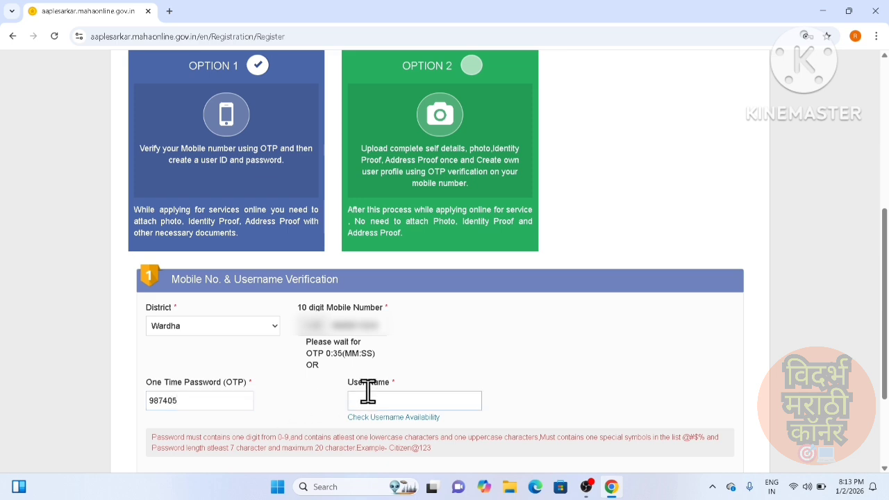
{"action": "scroll", "coordinate": [368, 396], "scroll_direction": "down", "scroll_amount": 3}
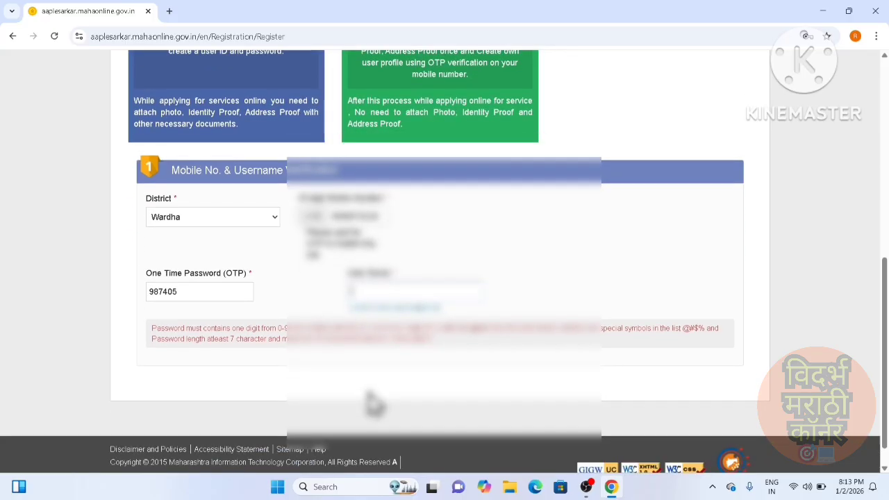
{"action": "scroll", "coordinate": [370, 398], "scroll_direction": "up", "scroll_amount": 1}
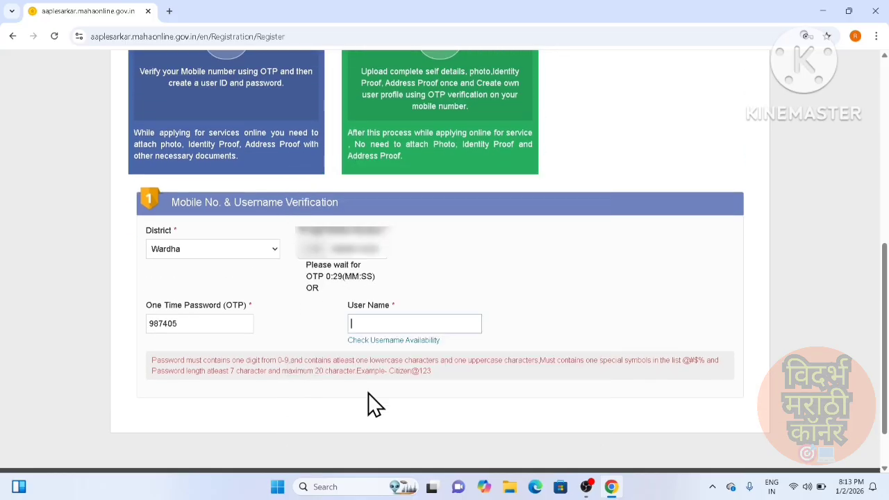
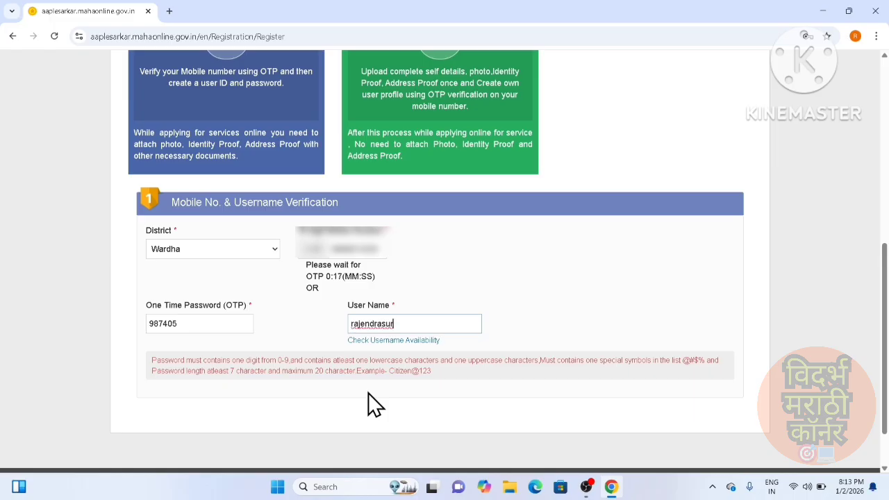
{"action": "left_click", "coordinate": [378, 341]}
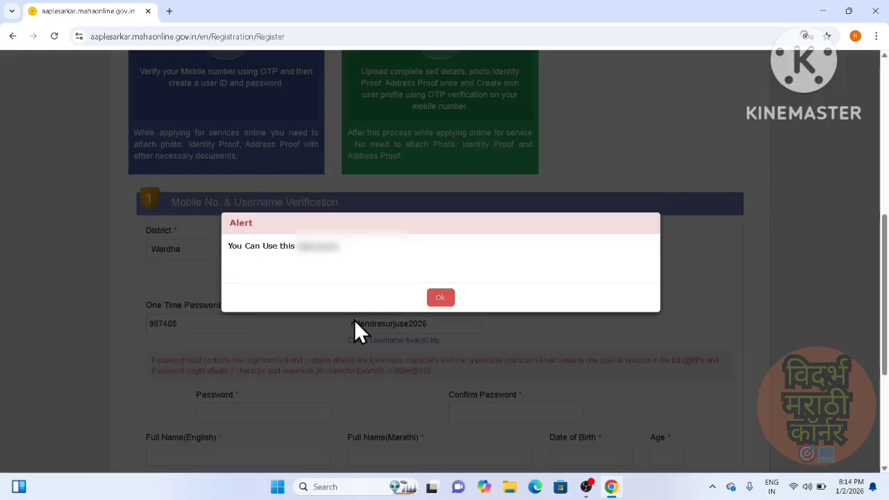
Dismiss the availability alert, then enter and confirm the account password
{"action": "left_click", "coordinate": [441, 298]}
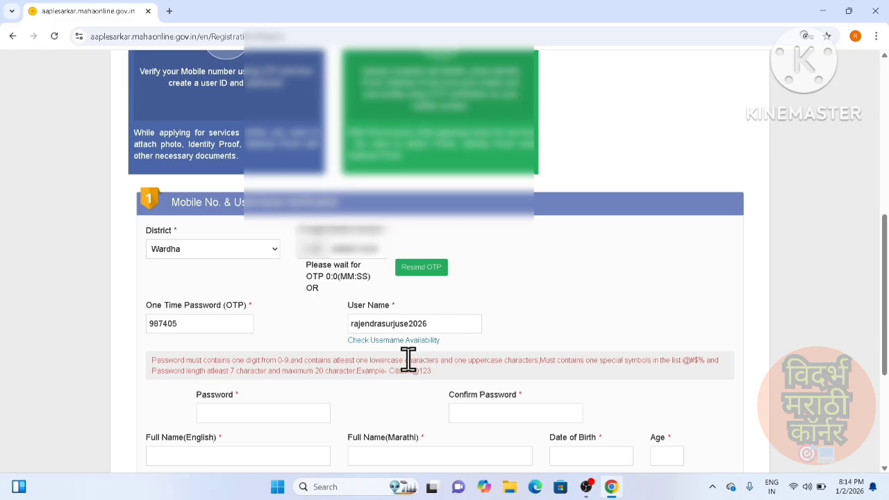
{"action": "scroll", "coordinate": [408, 359], "scroll_direction": "down", "scroll_amount": 1}
{"action": "scroll", "coordinate": [409, 359], "scroll_direction": "down", "scroll_amount": 2}
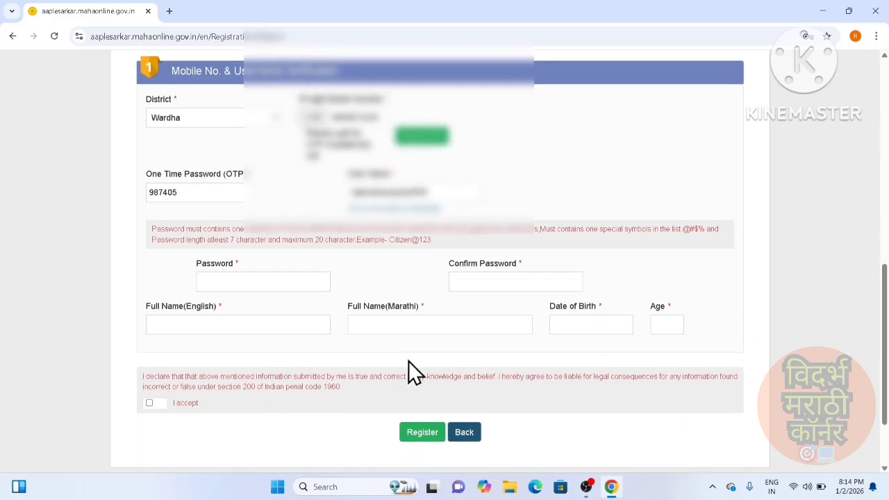
{"action": "scroll", "coordinate": [408, 362], "scroll_direction": "down", "scroll_amount": 1}
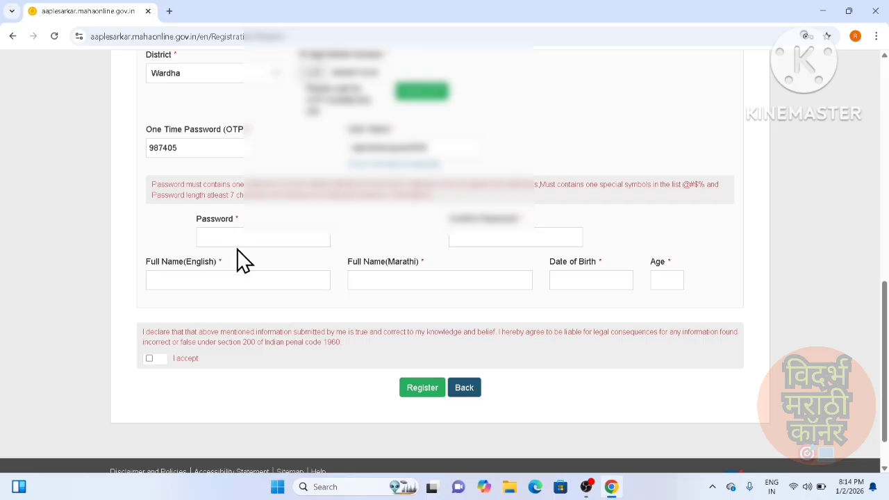
{"action": "left_click", "coordinate": [230, 232]}
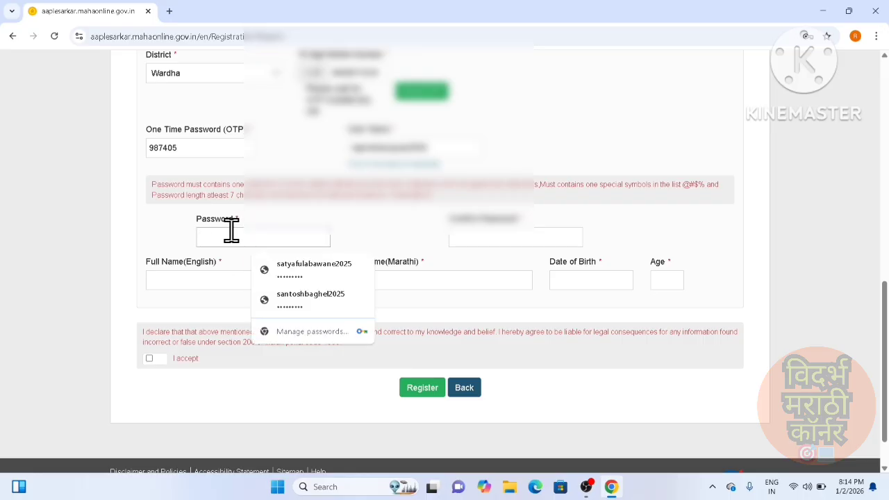
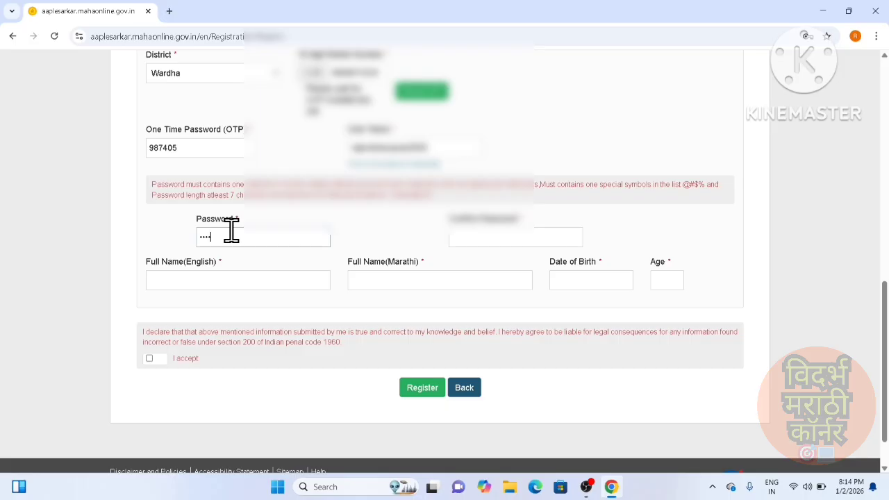
{"action": "left_click", "coordinate": [455, 236]}
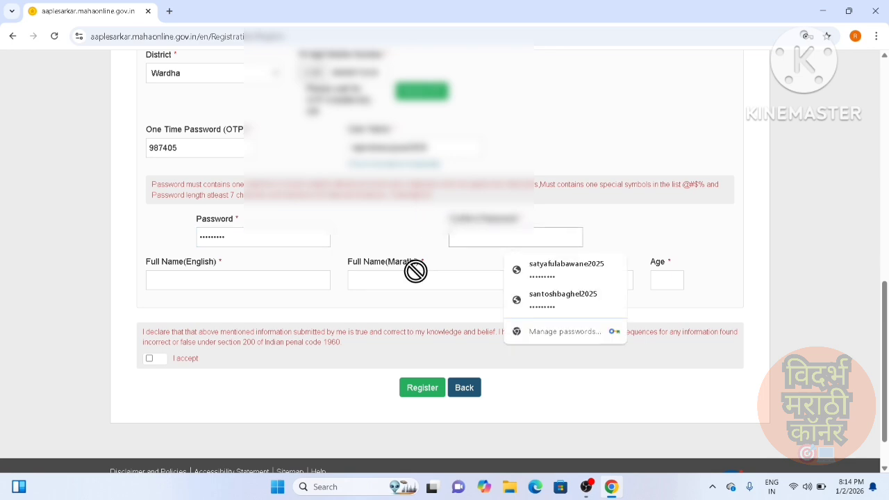
{"action": "type", "text": "1"}
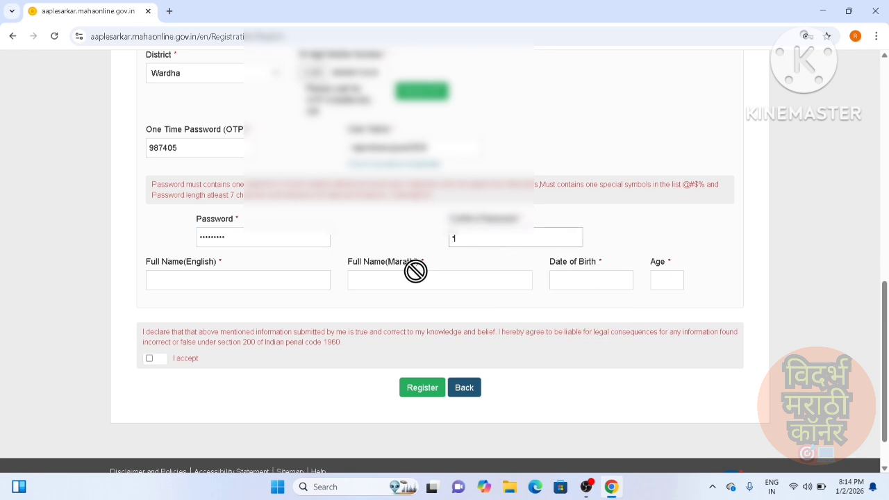
{"action": "type", "text": "••••••"}
Type the applicant's full name in English and move to the Marathi name field
{"action": "left_click", "coordinate": [228, 279]}
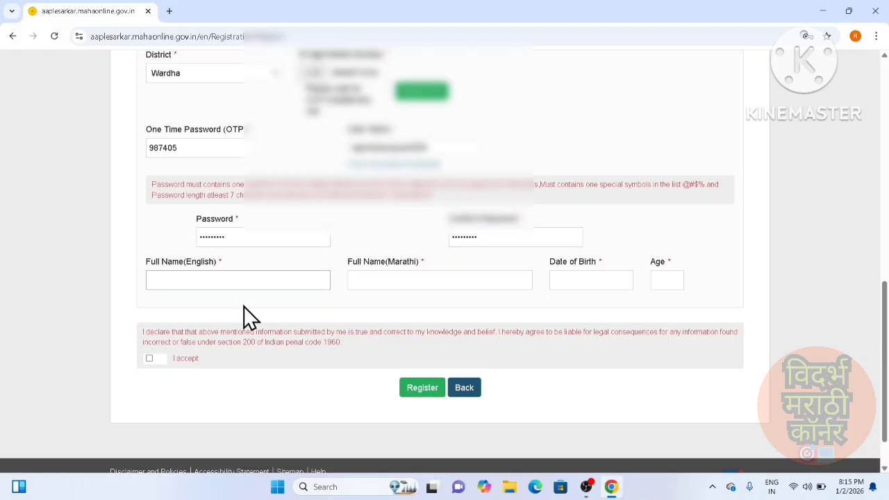
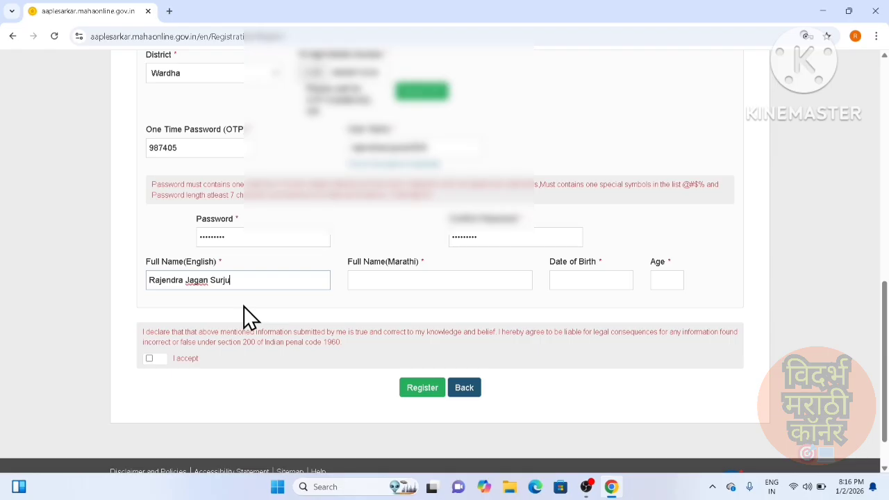
{"action": "left_click", "coordinate": [380, 288]}
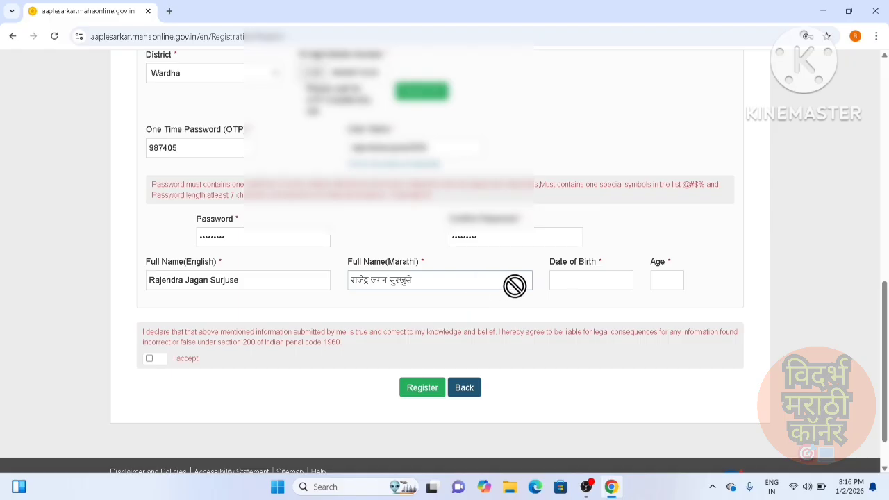
In the date-of-birth calendar, select 1974 as the birth year
{"action": "left_click", "coordinate": [561, 281]}
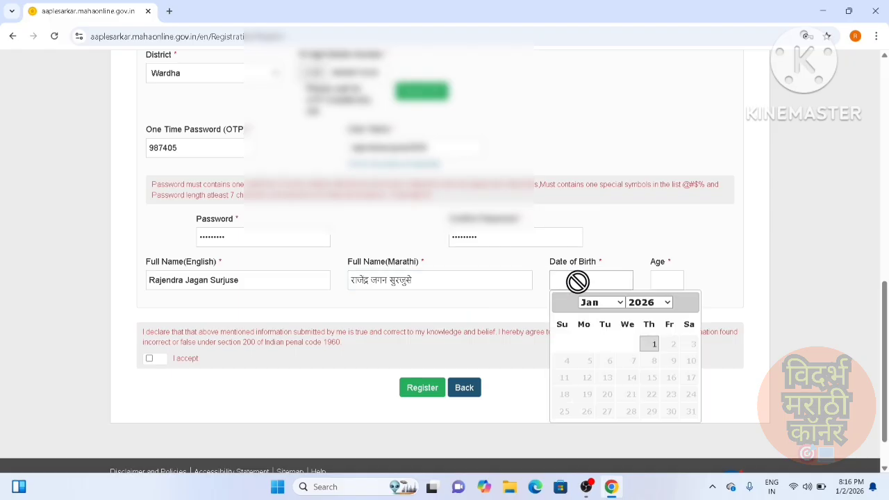
{"action": "left_click", "coordinate": [659, 303]}
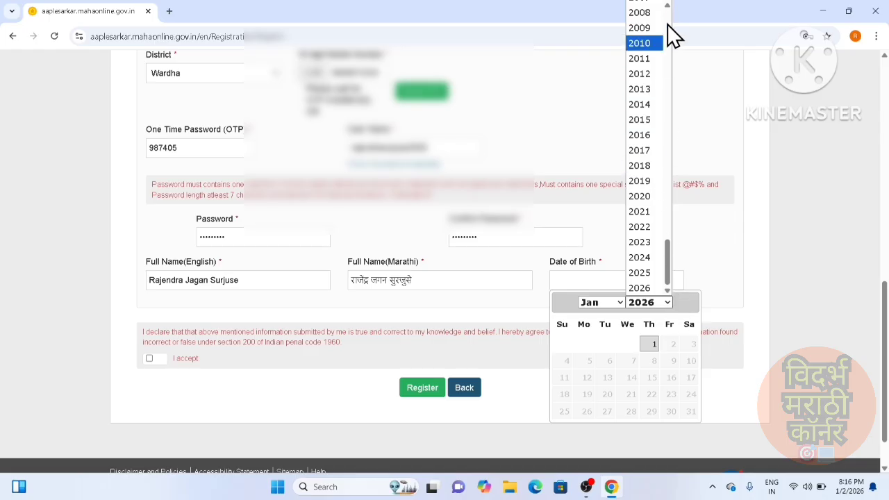
{"action": "left_click", "coordinate": [667, 6]}
{"action": "left_click", "coordinate": [668, 7]}
{"action": "left_click", "coordinate": [667, 6]}
{"action": "left_click", "coordinate": [668, 6]}
{"action": "left_click", "coordinate": [668, 6]}
{"action": "left_click", "coordinate": [668, 6]}
{"action": "left_click", "coordinate": [668, 6]}
{"action": "left_click", "coordinate": [667, 7]}
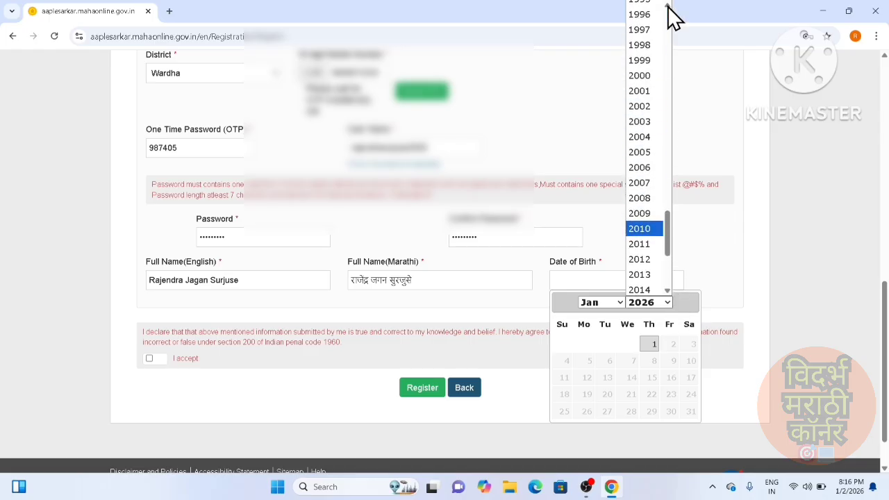
{"action": "left_click", "coordinate": [668, 6]}
{"action": "left_click", "coordinate": [668, 6]}
{"action": "left_click", "coordinate": [667, 6]}
{"action": "left_click", "coordinate": [668, 6]}
{"action": "left_click", "coordinate": [668, 6]}
{"action": "left_click", "coordinate": [668, 6]}
{"action": "left_click", "coordinate": [668, 6]}
{"action": "left_click", "coordinate": [668, 7]}
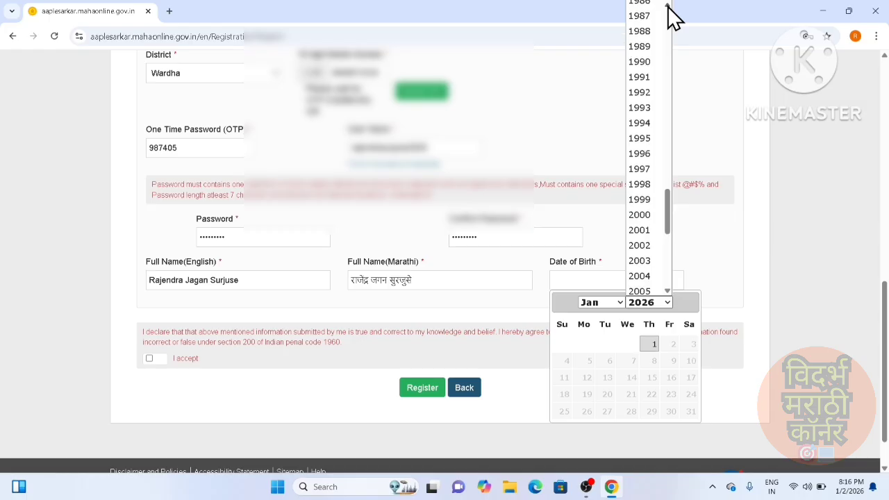
{"action": "left_click", "coordinate": [667, 6]}
{"action": "left_click", "coordinate": [668, 6]}
{"action": "left_click", "coordinate": [667, 6]}
{"action": "left_click", "coordinate": [667, 6]}
{"action": "left_click", "coordinate": [667, 6]}
{"action": "left_click", "coordinate": [668, 6]}
{"action": "left_click", "coordinate": [667, 6]}
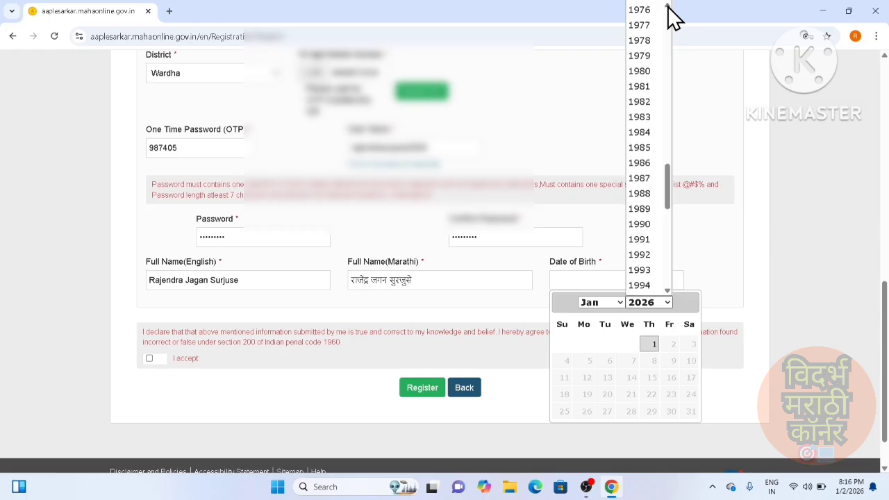
{"action": "left_click", "coordinate": [668, 6]}
{"action": "left_click", "coordinate": [667, 6]}
{"action": "left_click", "coordinate": [668, 6]}
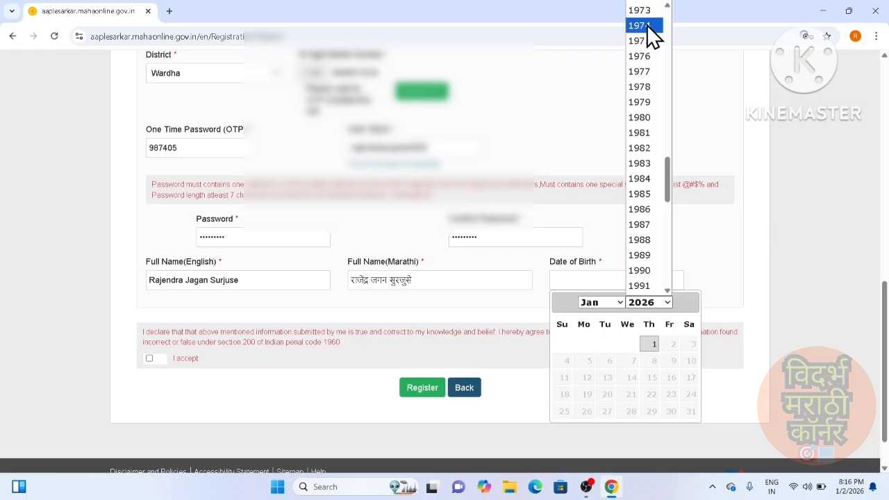
{"action": "left_click", "coordinate": [647, 26]}
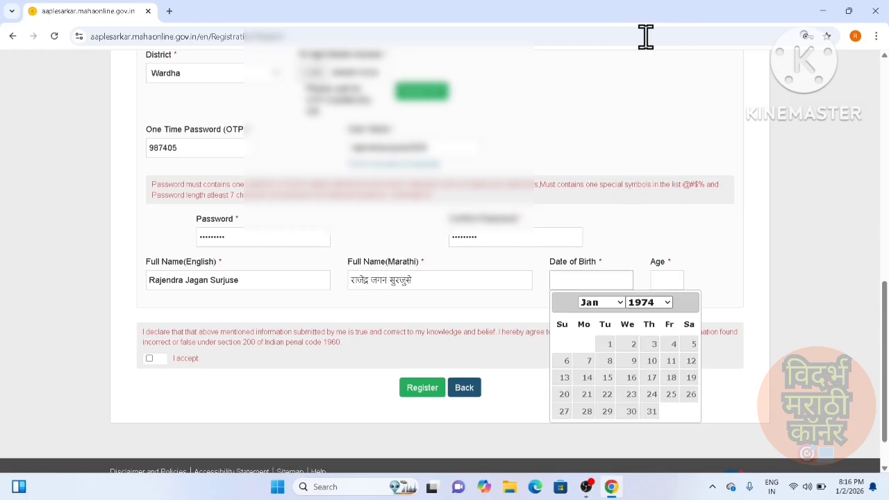
Pick January and day 1, accept the declaration, and submit the registration
{"action": "left_click", "coordinate": [601, 303]}
{"action": "left_click", "coordinate": [610, 345]}
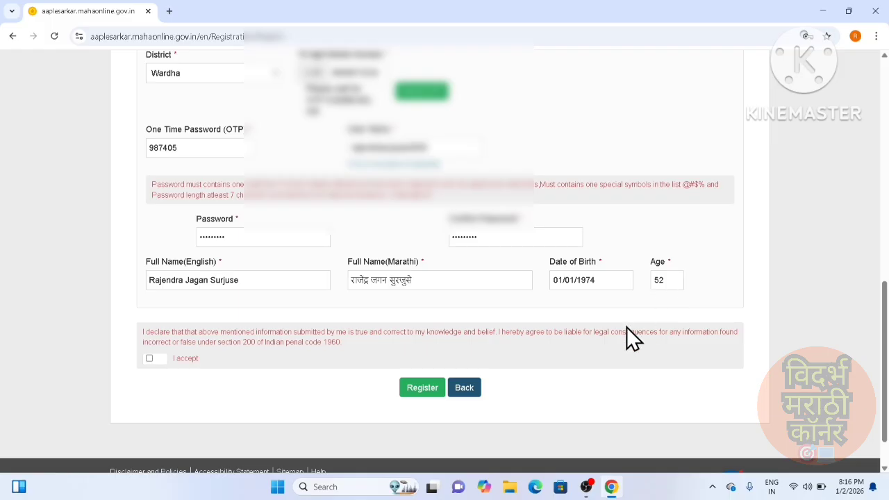
{"action": "left_click_drag", "start_coordinate": [322, 353], "coordinate": [164, 360]}
{"action": "left_click", "coordinate": [421, 391]}
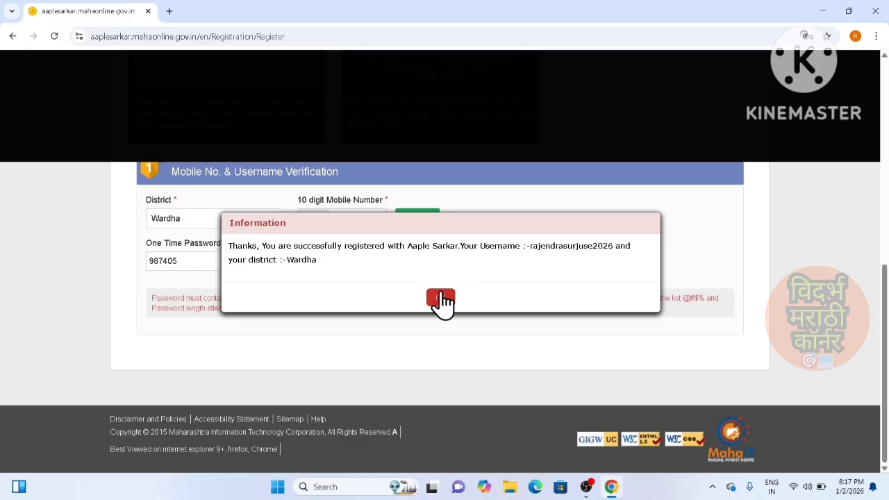
Acknowledge the registration message, then enter the username, password and captcha KACKB
{"action": "left_click", "coordinate": [440, 298]}
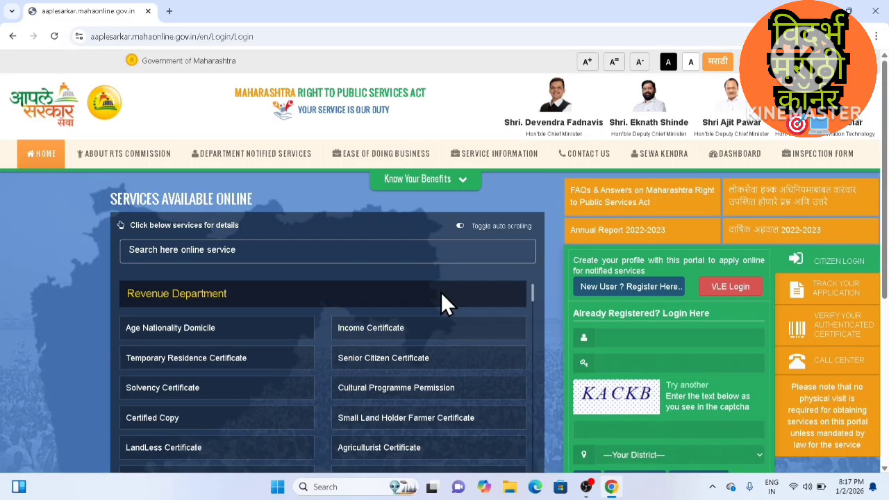
{"action": "left_click", "coordinate": [611, 336]}
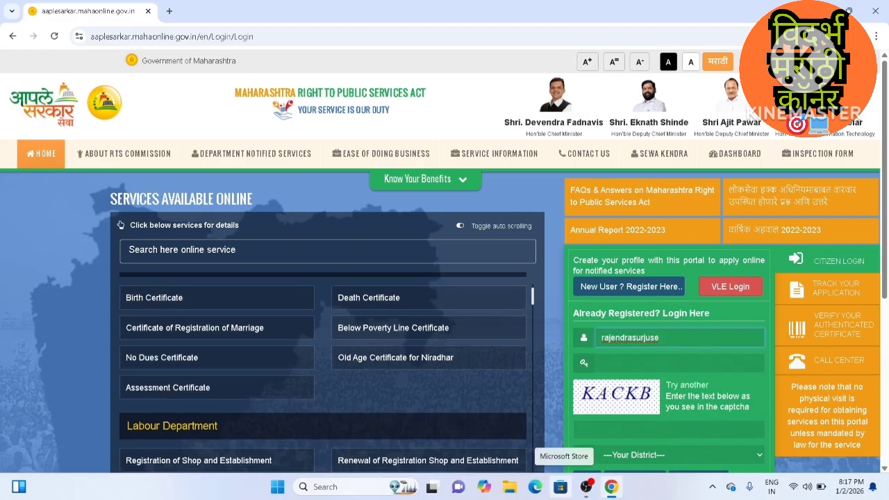
{"action": "type", "text": "2026"}
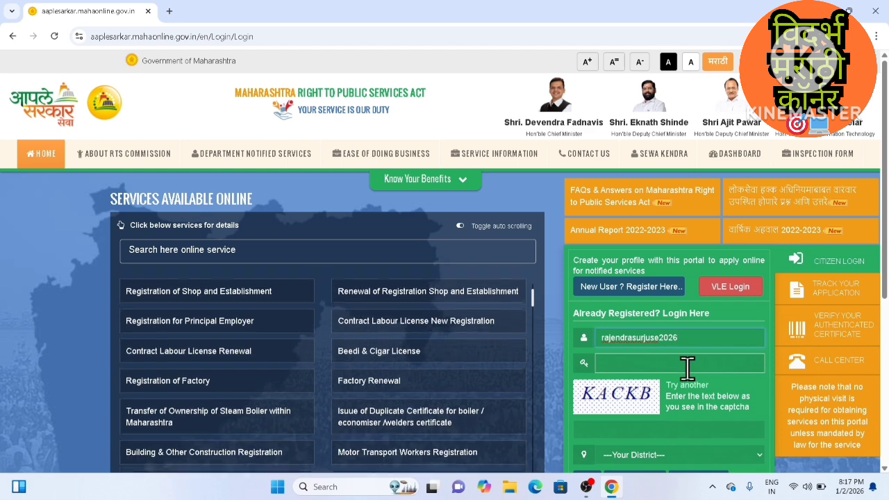
{"action": "left_click", "coordinate": [686, 366]}
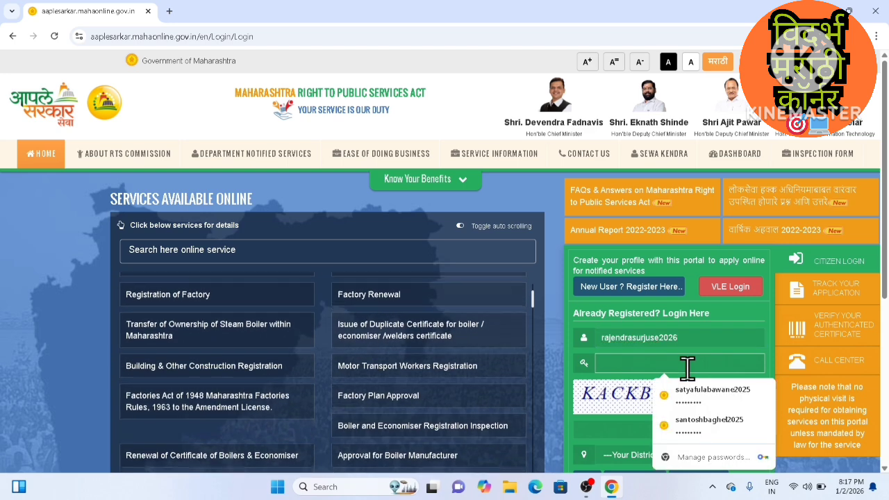
{"action": "type", "text": "••••"}
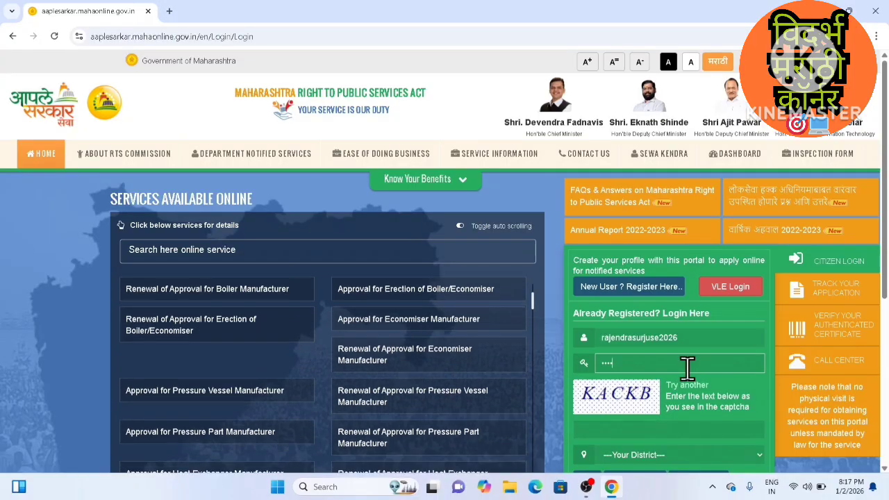
{"action": "type", "text": "•"}
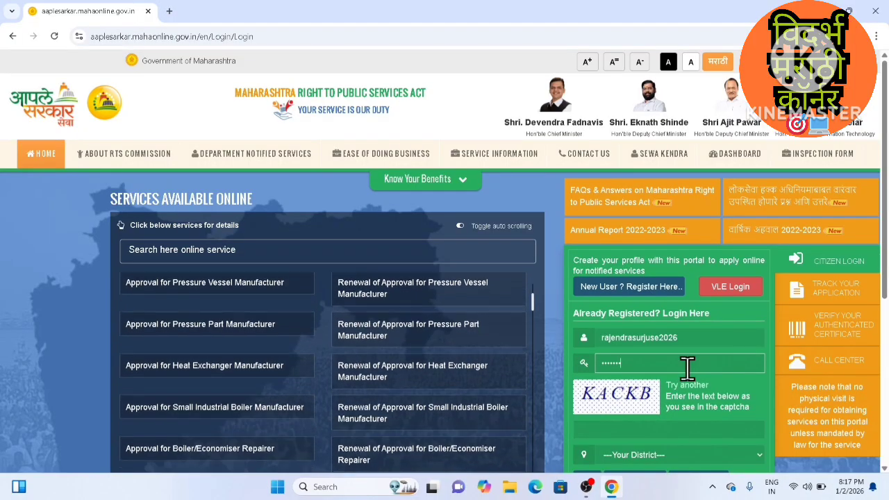
{"action": "type", "text": "••••"}
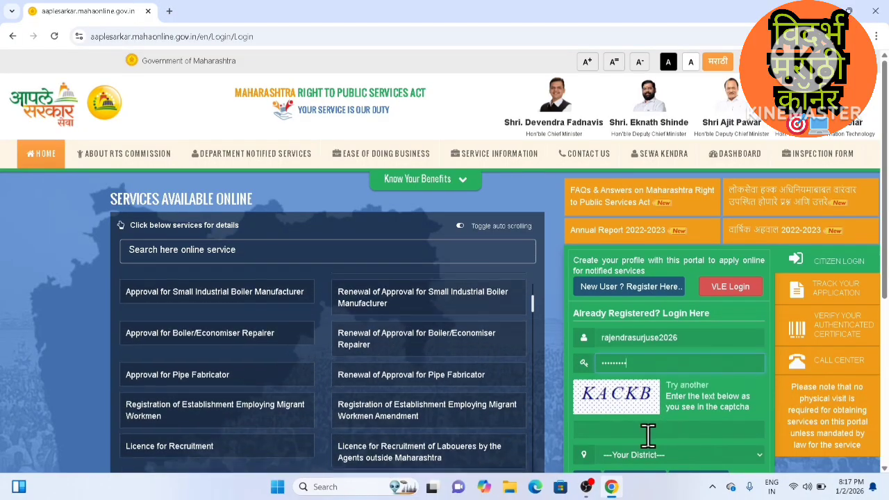
{"action": "left_click", "coordinate": [647, 431]}
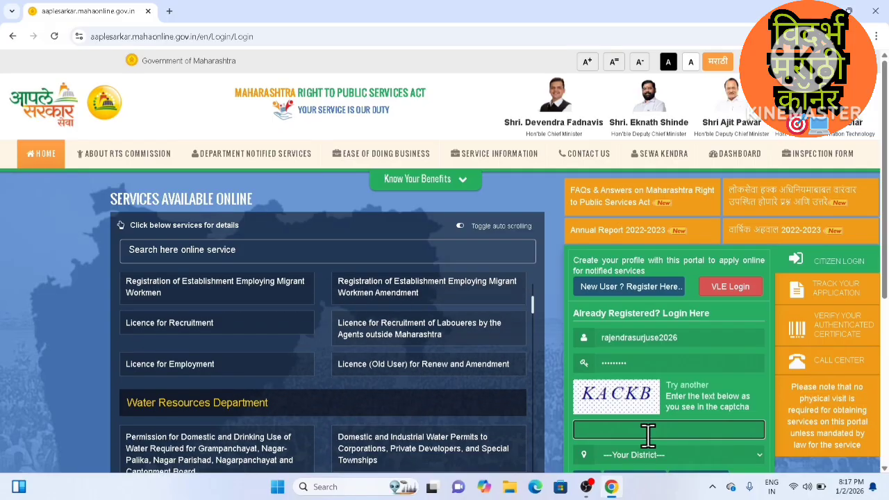
{"action": "type", "text": "KACKB"}
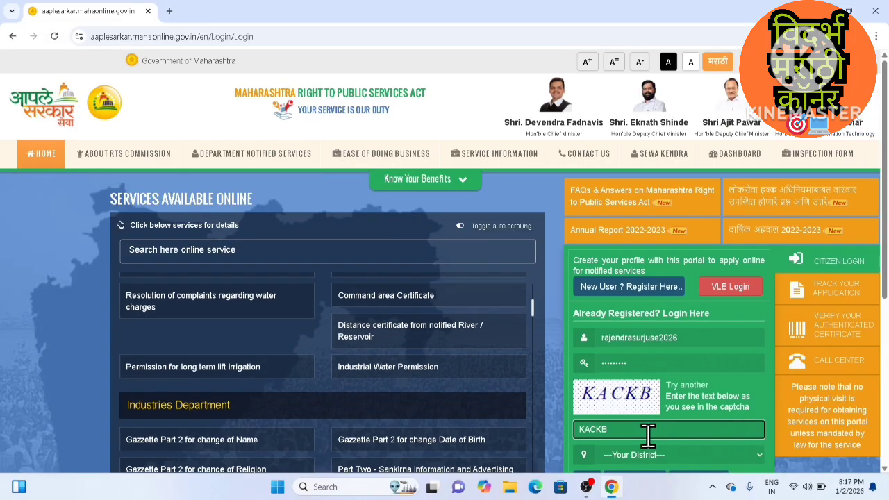
Choose Wardha as the login district and log in
{"action": "left_click", "coordinate": [647, 455]}
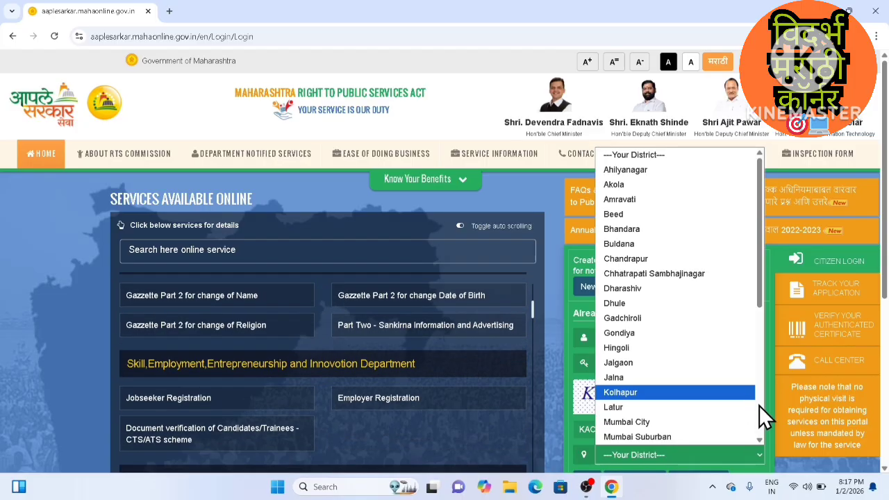
{"action": "scroll", "coordinate": [753, 408], "scroll_direction": "down", "scroll_amount": 3}
{"action": "left_click", "coordinate": [689, 408]}
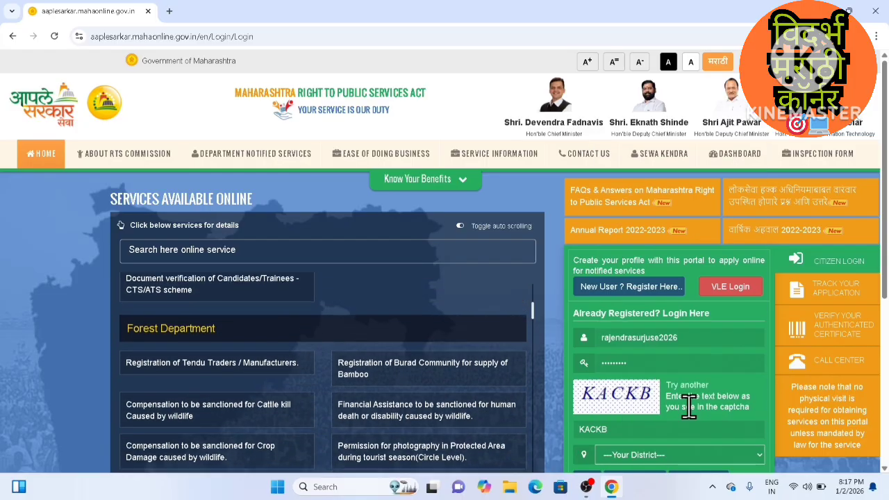
{"action": "scroll", "coordinate": [688, 410], "scroll_direction": "down", "scroll_amount": 2}
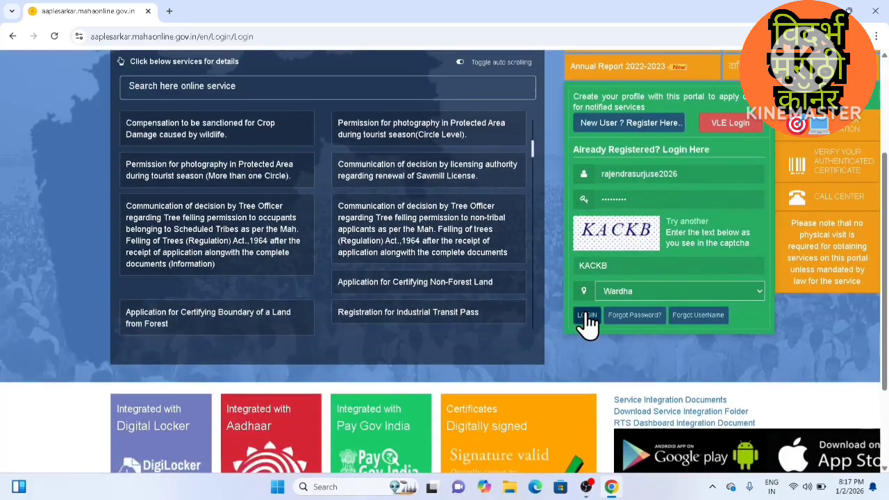
{"action": "left_click", "coordinate": [586, 314]}
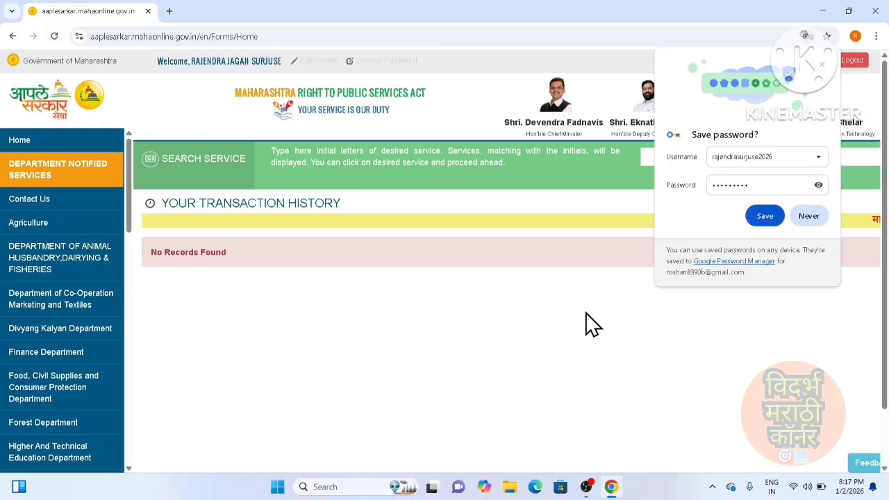
Save the login password in Chrome and scroll the department sidebar to Revenue Department
{"action": "left_click", "coordinate": [775, 218]}
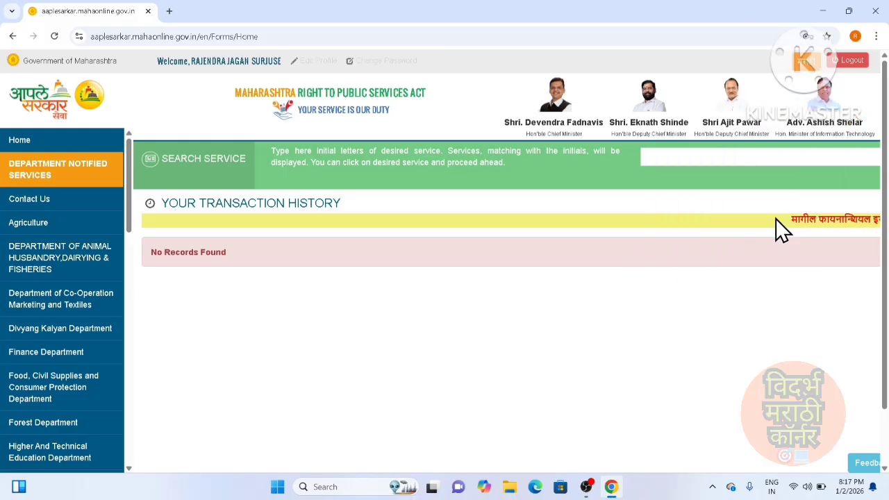
{"action": "scroll", "coordinate": [602, 325], "scroll_direction": "down", "scroll_amount": 1}
{"action": "scroll", "coordinate": [602, 325], "scroll_direction": "up", "scroll_amount": 1}
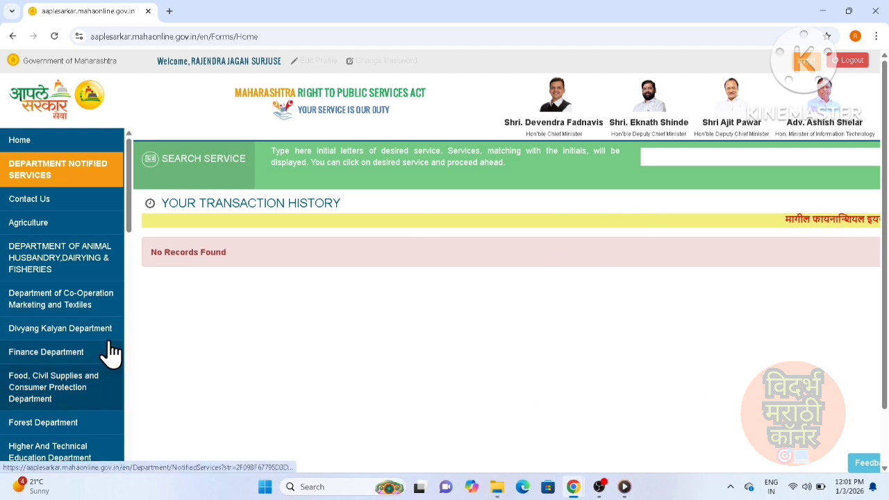
{"action": "scroll", "coordinate": [110, 350], "scroll_direction": "down", "scroll_amount": 2}
{"action": "scroll", "coordinate": [113, 347], "scroll_direction": "down", "scroll_amount": 3}
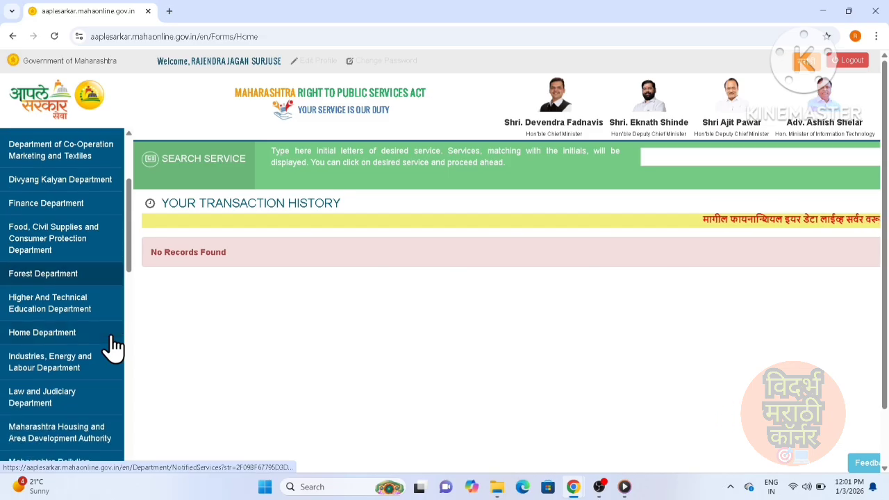
{"action": "scroll", "coordinate": [113, 347], "scroll_direction": "down", "scroll_amount": 5}
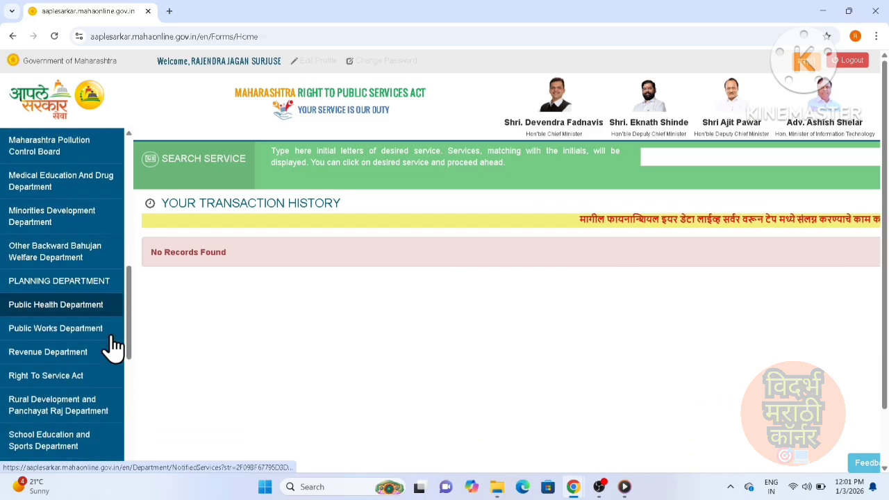
Open Revenue Department's Revenue Services, then select Income Certificate from the service list
{"action": "left_click", "coordinate": [67, 355]}
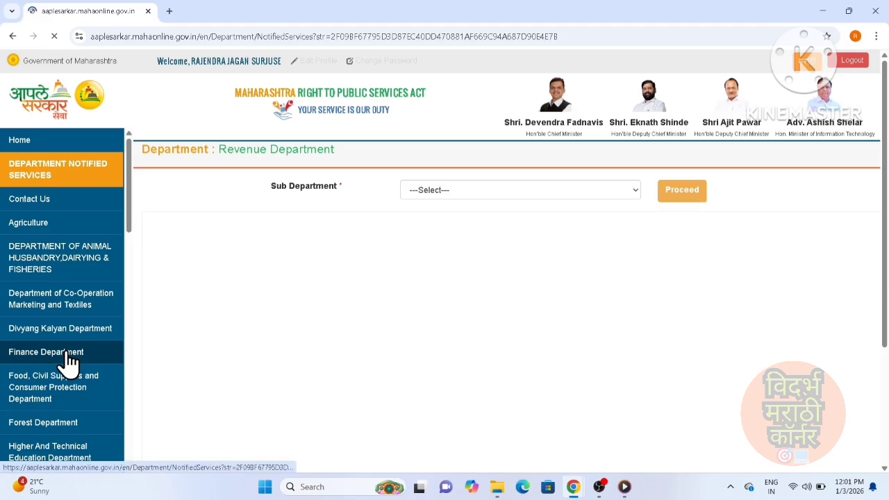
{"action": "left_click", "coordinate": [511, 193]}
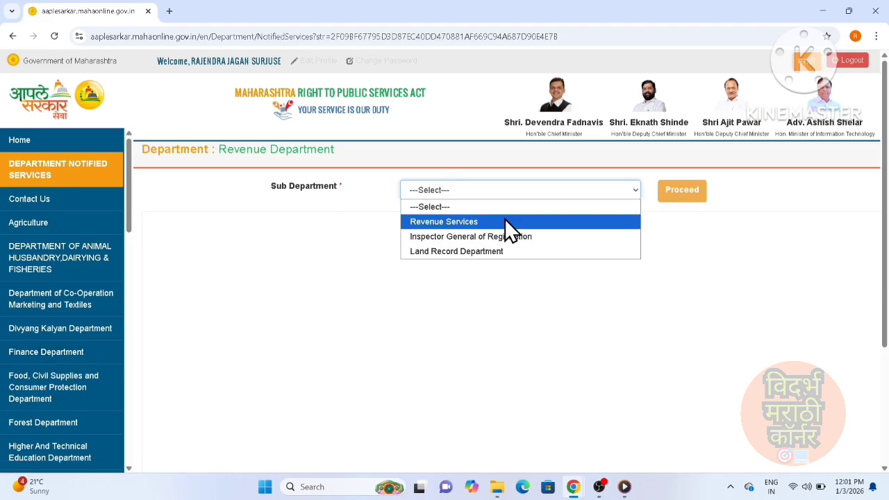
{"action": "left_click", "coordinate": [504, 221]}
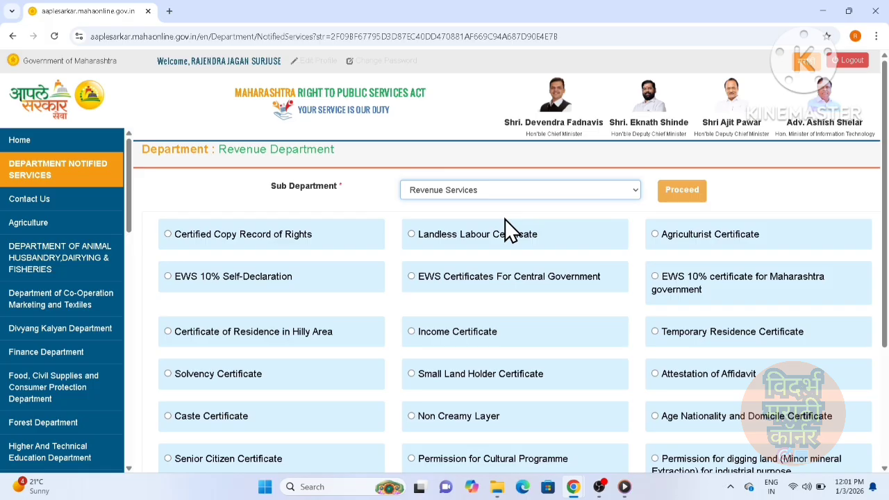
{"action": "right_click", "coordinate": [505, 221]}
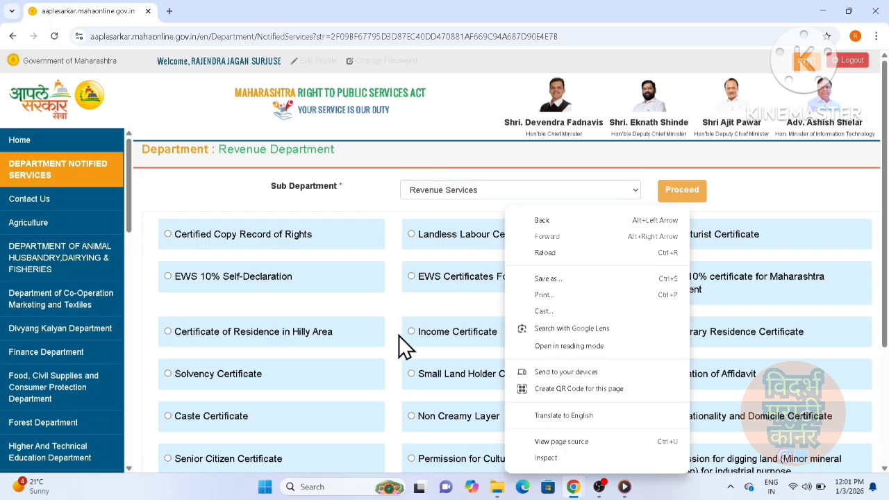
{"action": "key", "text": "Escape"}
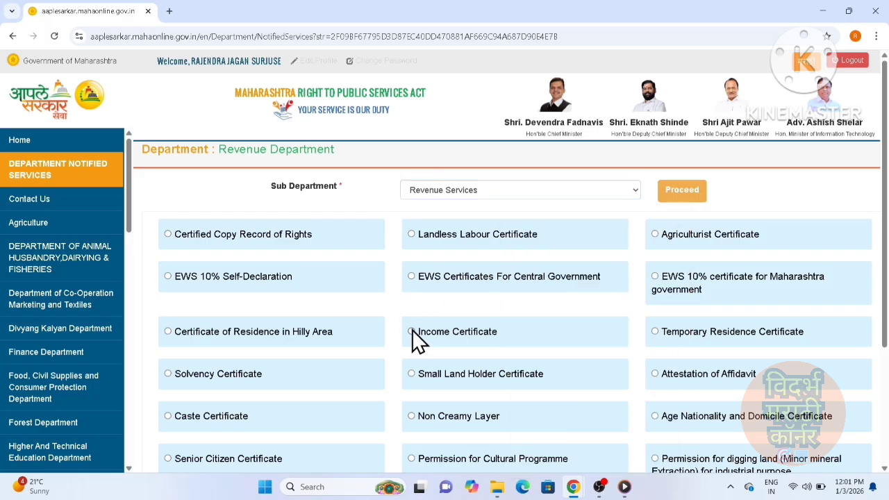
{"action": "left_click", "coordinate": [683, 190]}
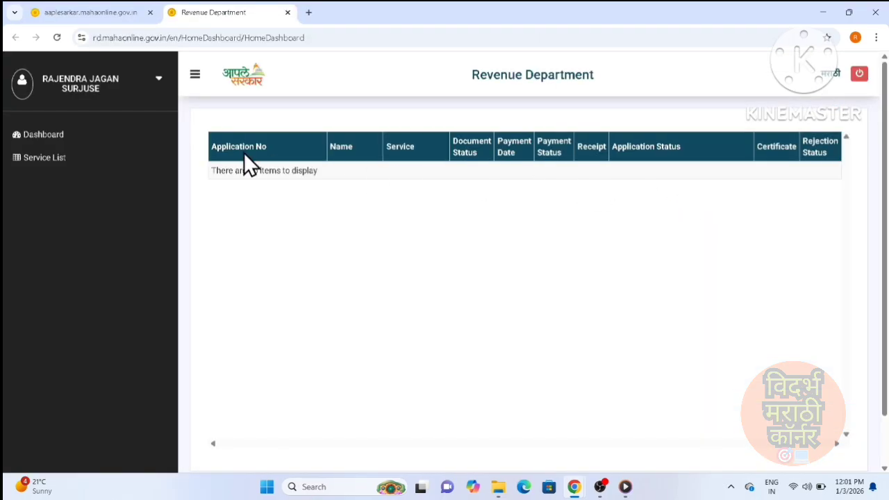
{"action": "left_click", "coordinate": [151, 167]}
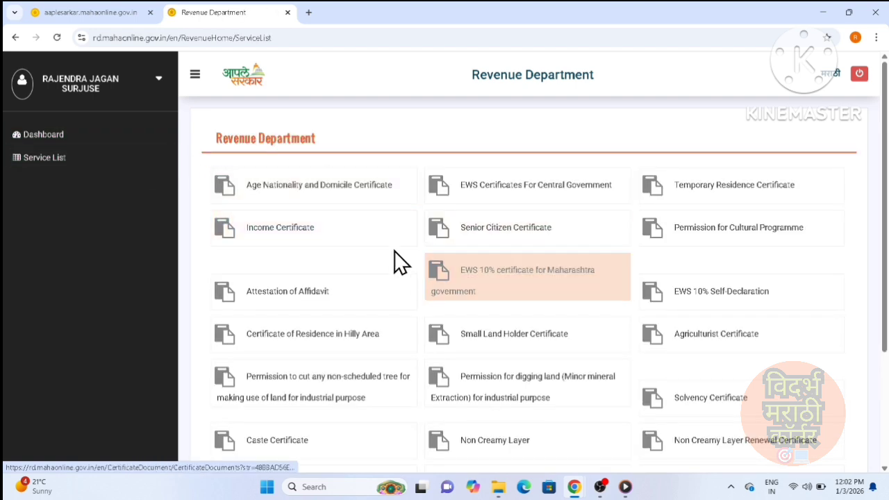
{"action": "left_click", "coordinate": [355, 228]}
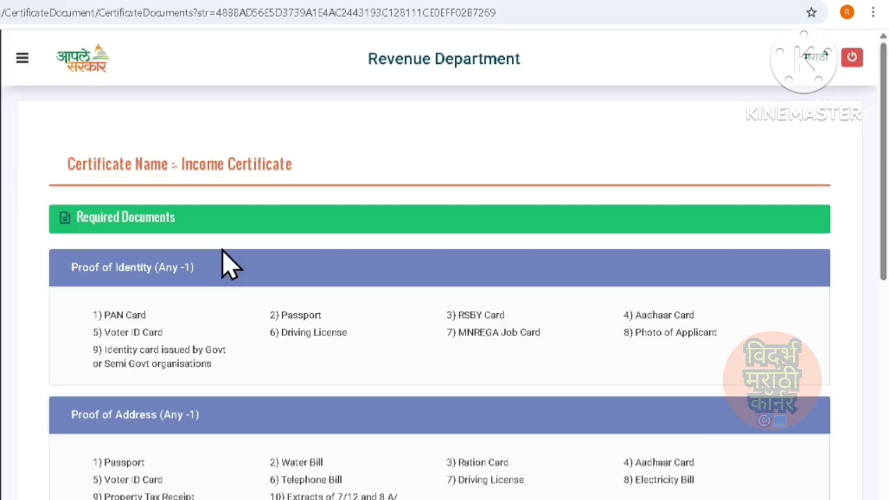
Review the accepted address and age proofs, such as Aadhaar Card and Birth Certificate
{"action": "scroll", "coordinate": [223, 264], "scroll_direction": "down", "scroll_amount": 2}
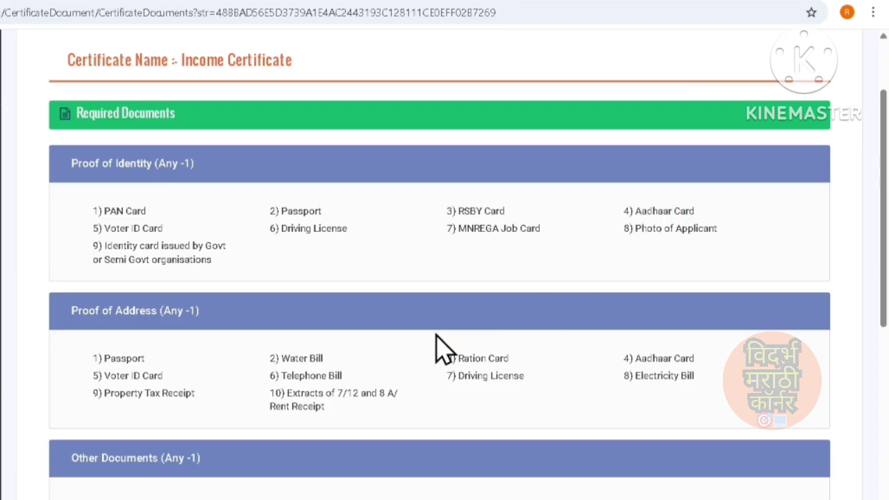
{"action": "scroll", "coordinate": [445, 347], "scroll_direction": "down", "scroll_amount": 2}
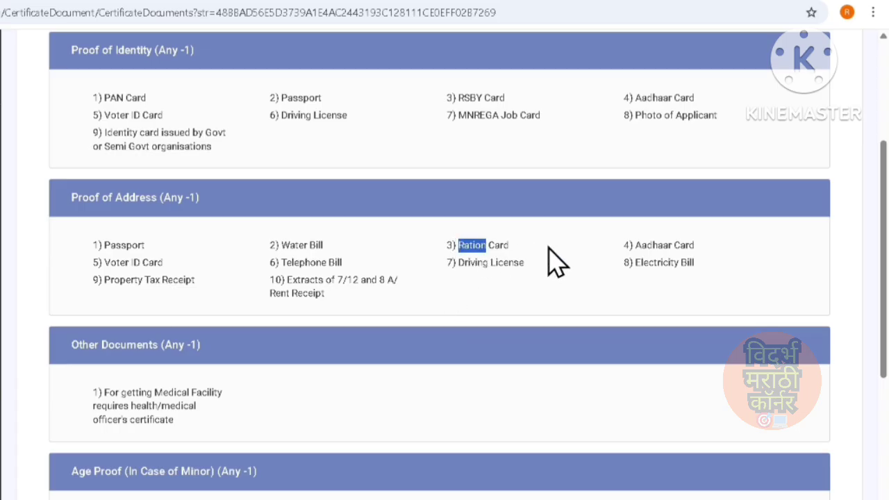
{"action": "triple_click", "coordinate": [641, 242]}
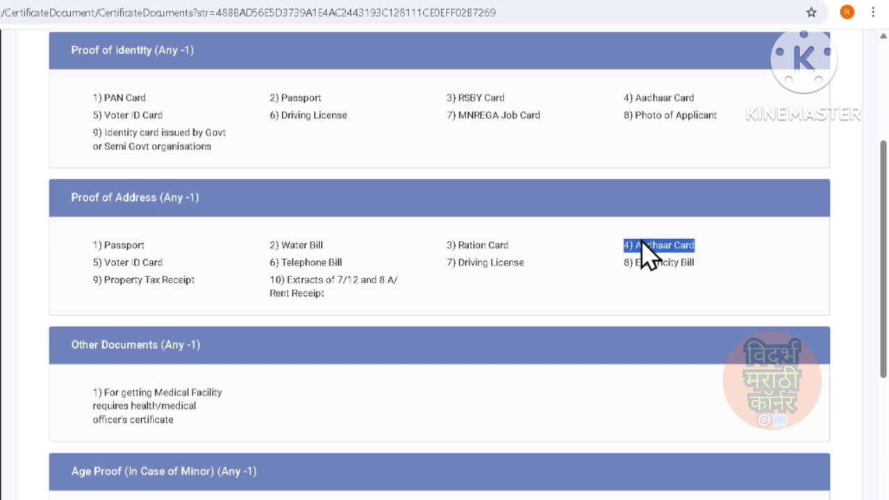
{"action": "left_click", "coordinate": [701, 244]}
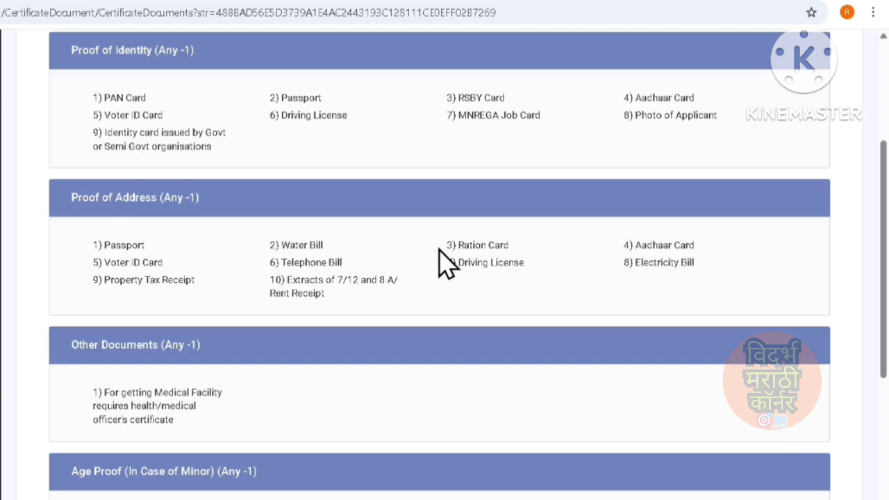
{"action": "scroll", "coordinate": [412, 315], "scroll_direction": "down", "scroll_amount": 2}
{"action": "scroll", "coordinate": [412, 315], "scroll_direction": "down", "scroll_amount": 3}
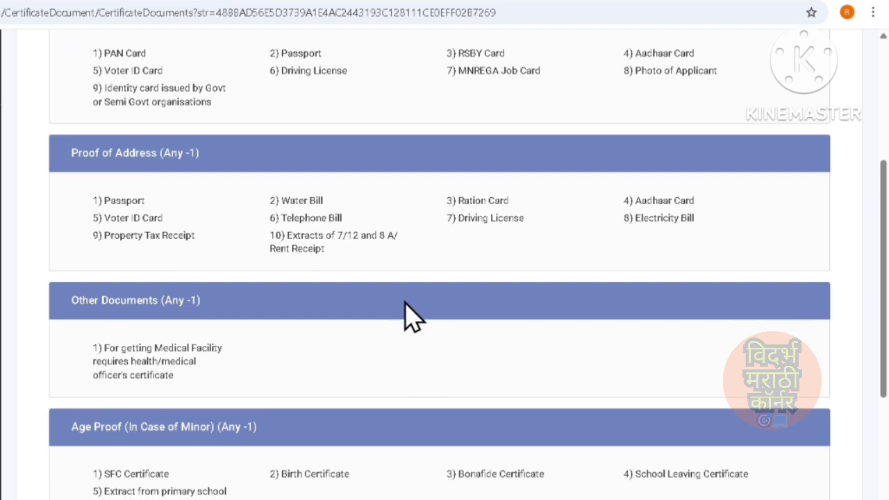
{"action": "scroll", "coordinate": [411, 314], "scroll_direction": "down", "scroll_amount": 1}
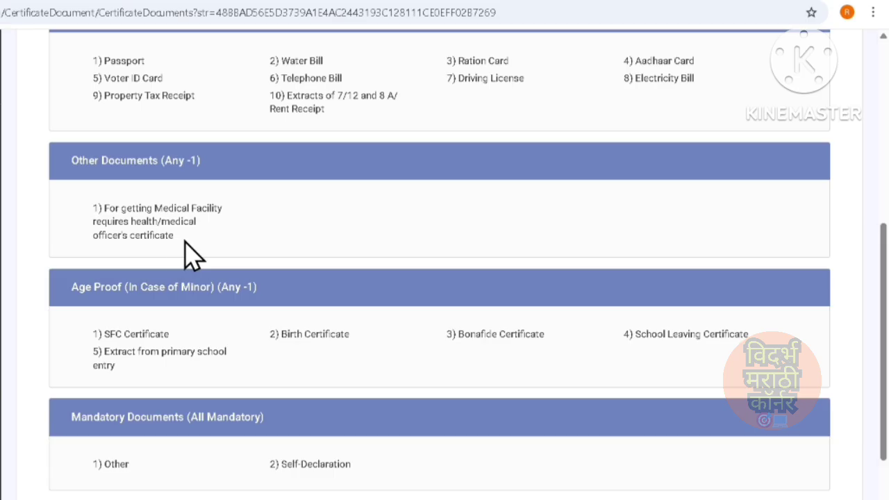
{"action": "scroll", "coordinate": [226, 247], "scroll_direction": "down", "scroll_amount": 3}
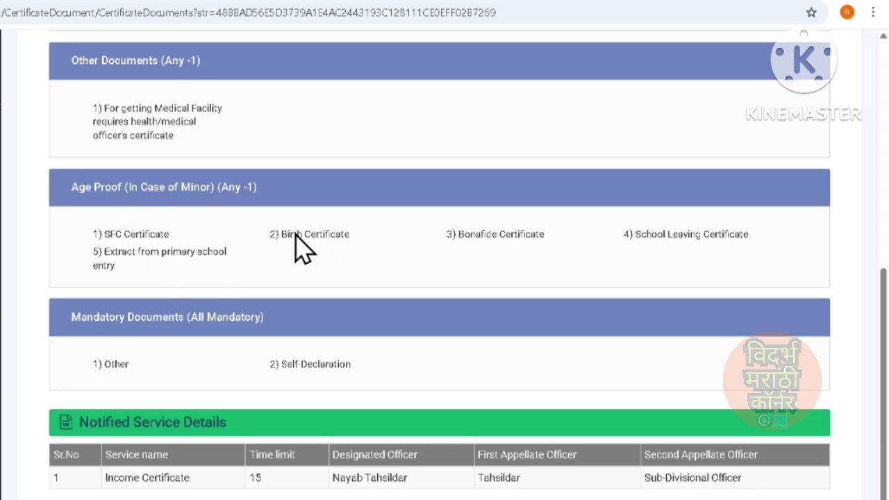
{"action": "left_click_drag", "start_coordinate": [294, 232], "coordinate": [352, 241]}
{"action": "left_click", "coordinate": [361, 243]}
Review the mandatory and Self-Declaration documents, then continue to the application form
{"action": "left_click_drag", "start_coordinate": [643, 246], "coordinate": [649, 254]}
{"action": "triple_click", "coordinate": [577, 307]}
{"action": "left_click", "coordinate": [582, 319]}
{"action": "scroll", "coordinate": [485, 291], "scroll_direction": "down", "scroll_amount": 2}
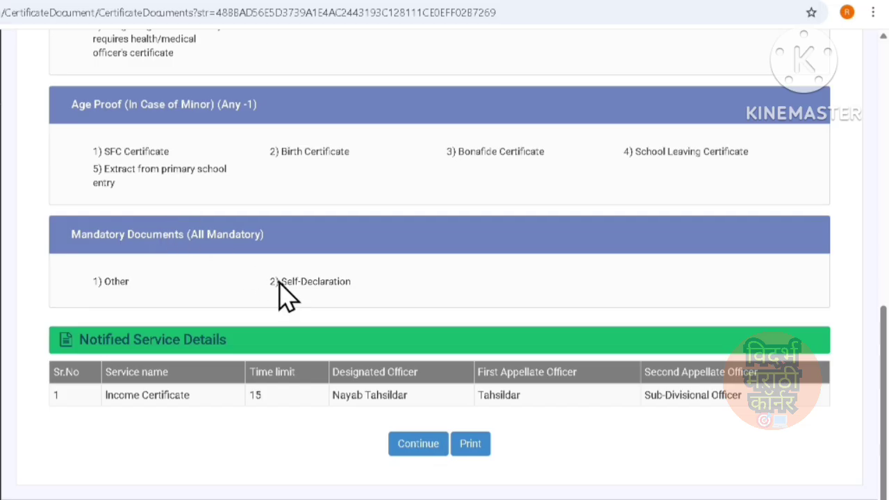
{"action": "left_click_drag", "start_coordinate": [281, 286], "coordinate": [349, 284]}
{"action": "left_click", "coordinate": [367, 285]}
{"action": "left_click", "coordinate": [425, 443]}
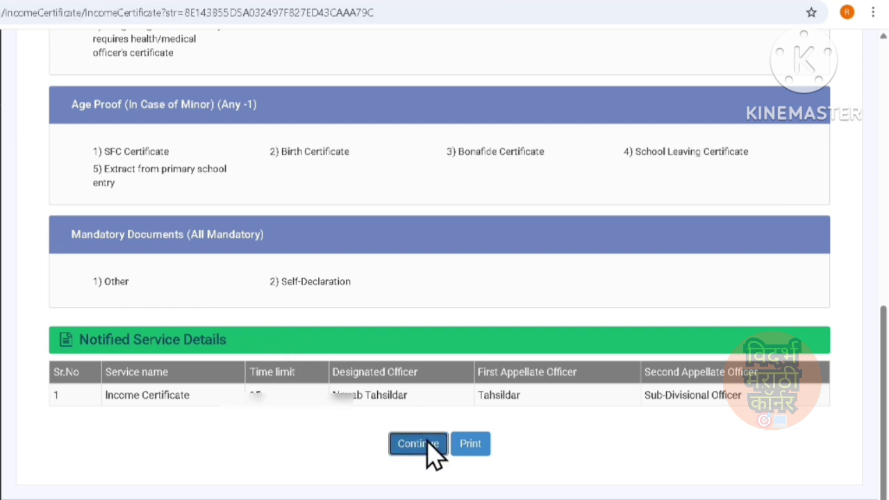
Set the income year to ३ वर्षांसाठी and the applicant's salutation to श्री
{"action": "scroll", "coordinate": [427, 455], "scroll_direction": "down", "scroll_amount": 3}
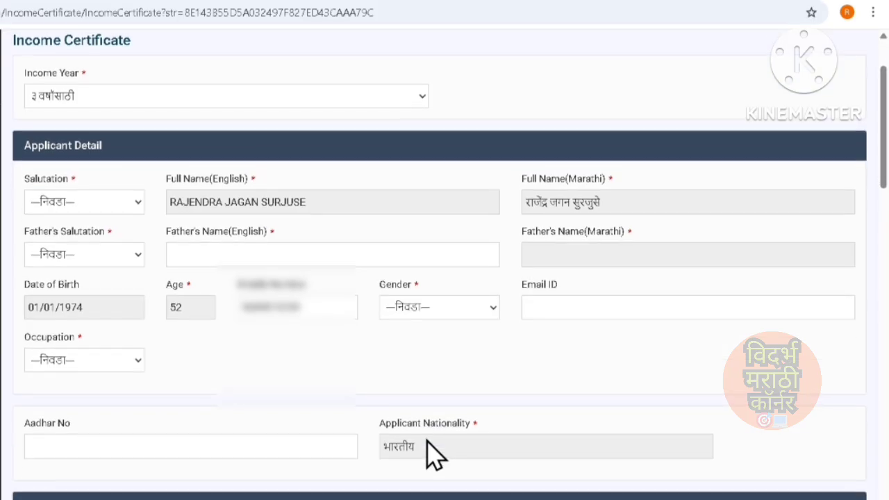
{"action": "scroll", "coordinate": [427, 452], "scroll_direction": "up", "scroll_amount": 1}
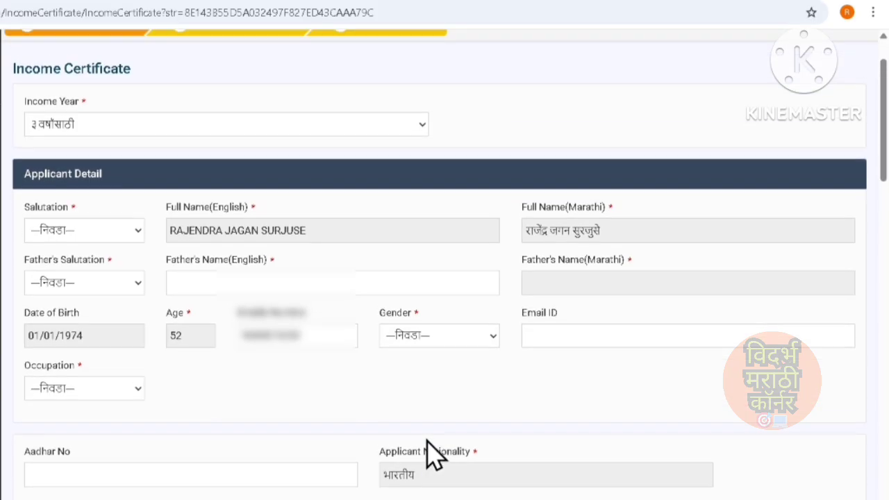
{"action": "left_click", "coordinate": [177, 128]}
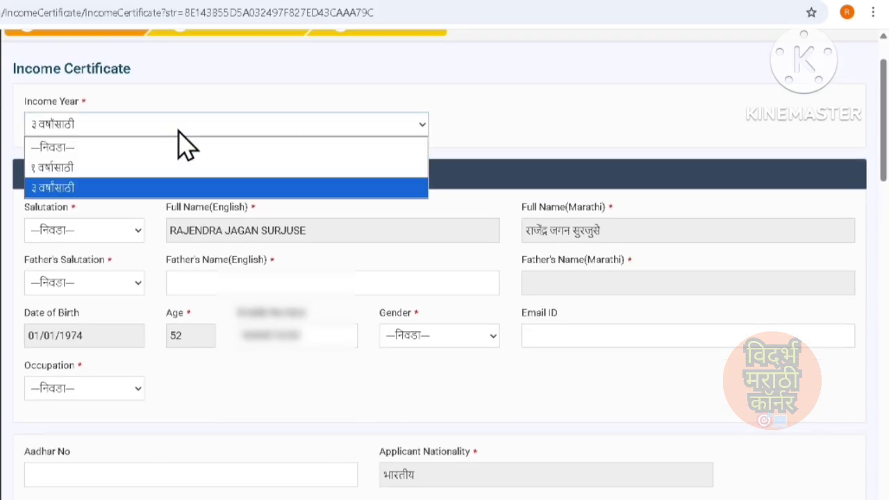
{"action": "left_click", "coordinate": [146, 186]}
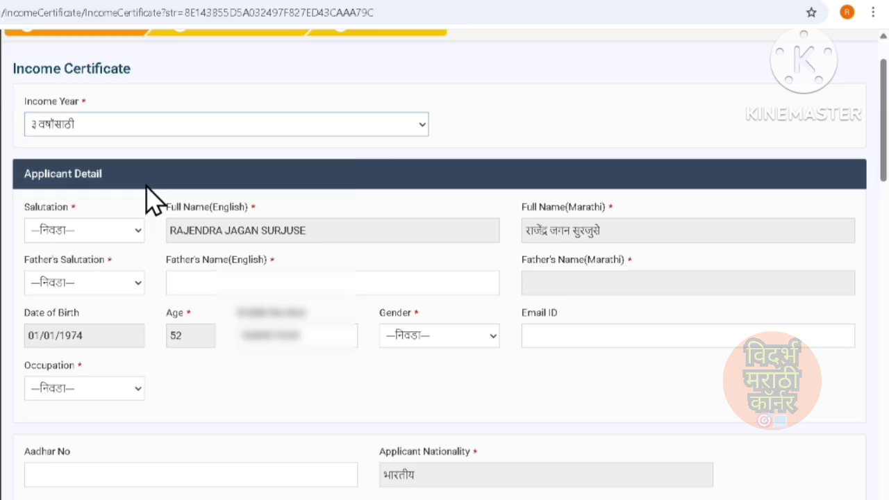
{"action": "left_click", "coordinate": [116, 234]}
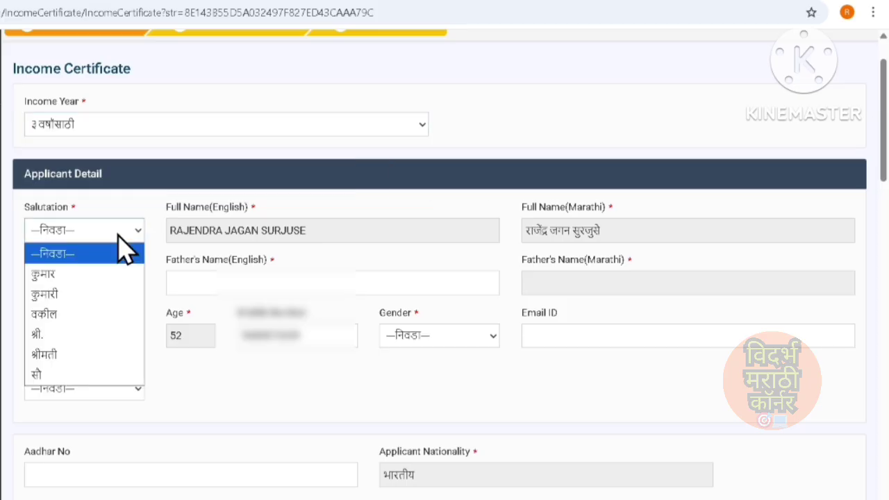
{"action": "left_click", "coordinate": [104, 337]}
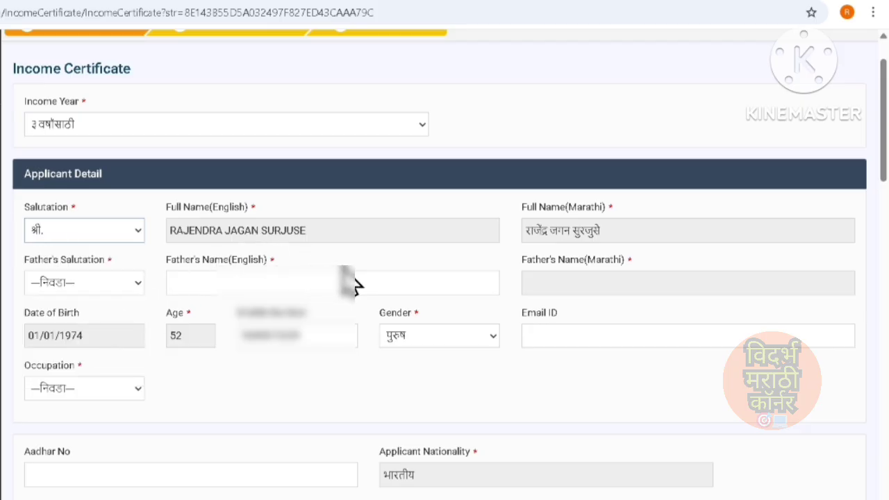
Set father's salutation to श्री., enter the father's name, and type the applicant's e-mail
{"action": "scroll", "coordinate": [353, 284], "scroll_direction": "down", "scroll_amount": 3}
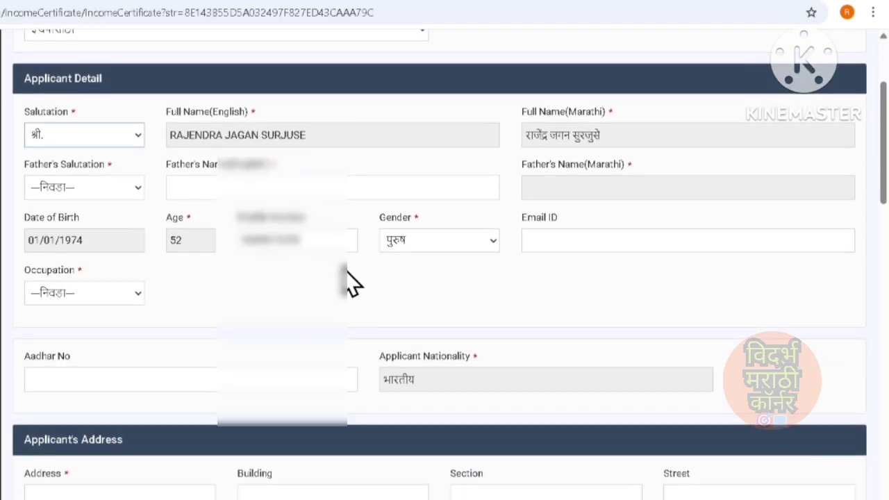
{"action": "left_click", "coordinate": [137, 195]}
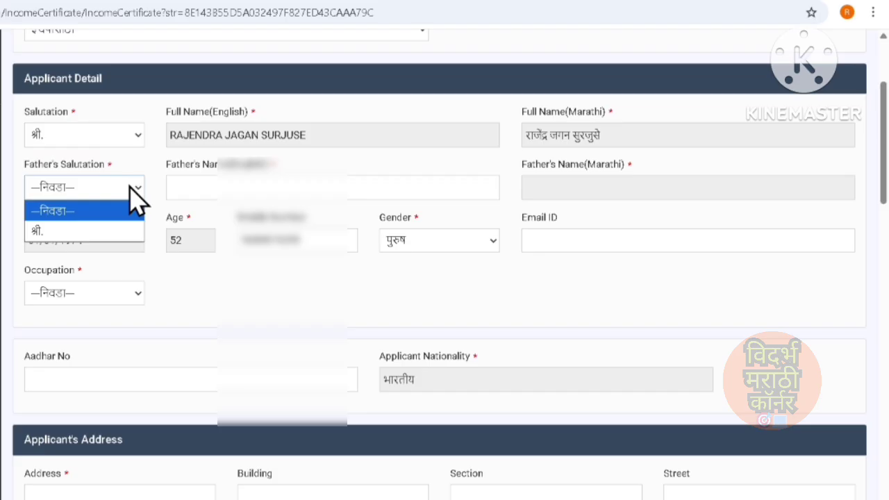
{"action": "left_click", "coordinate": [113, 231]}
{"action": "key", "text": "Tab"}
{"action": "type", "text": "JA"}
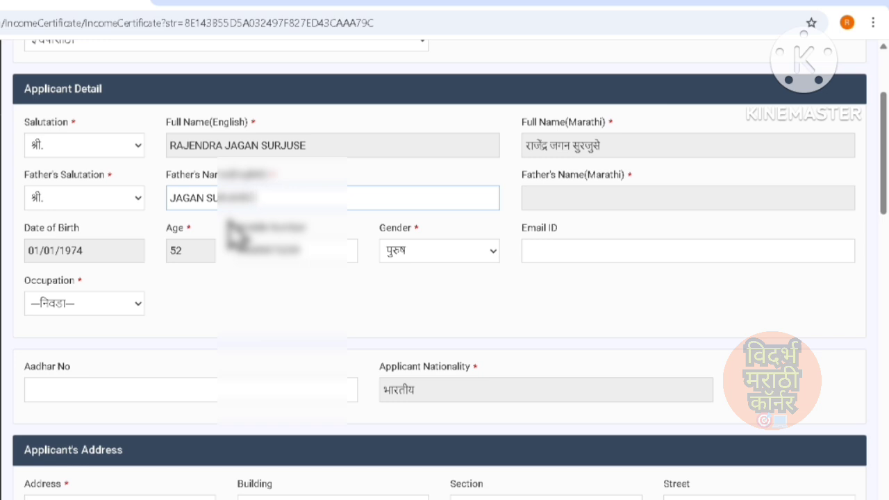
{"action": "left_click", "coordinate": [551, 196]}
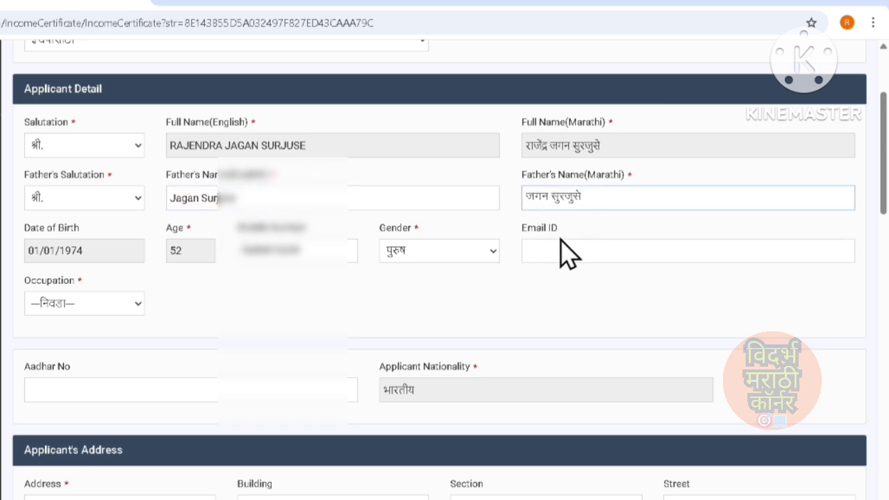
{"action": "left_click", "coordinate": [617, 244]}
{"action": "type", "text": "tushars"}
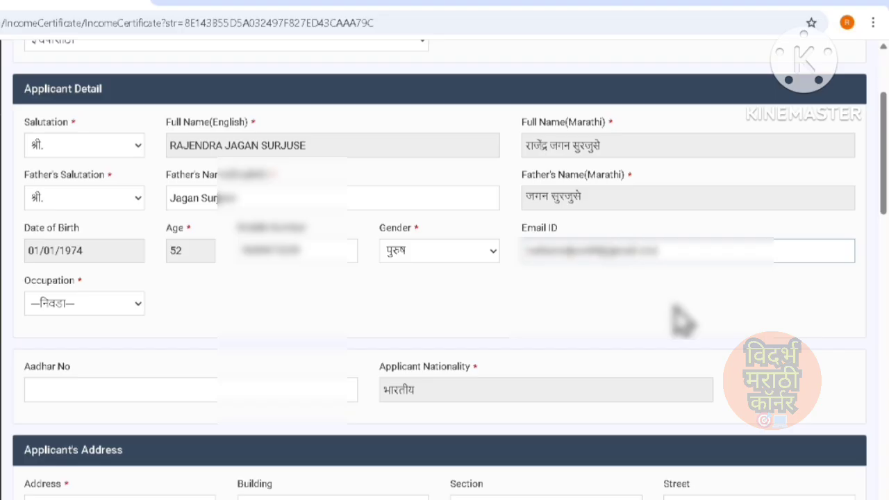
Set occupation to शेतमजुरी and enter the applicant's Aadhaar number
{"action": "scroll", "coordinate": [683, 321], "scroll_direction": "down", "scroll_amount": 1}
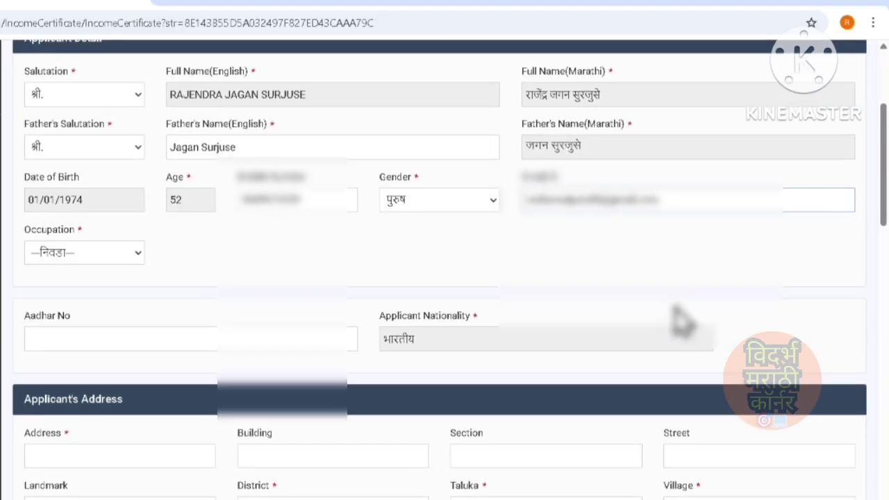
{"action": "left_click", "coordinate": [126, 252]}
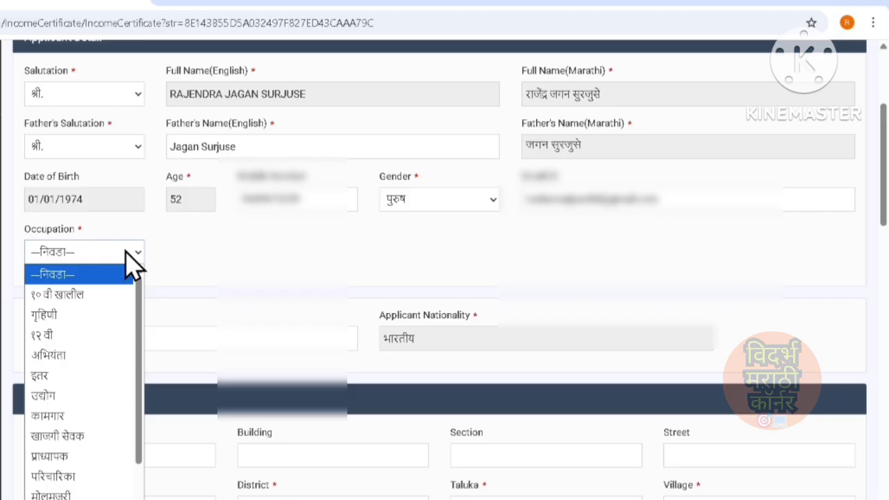
{"action": "scroll", "coordinate": [125, 403], "scroll_direction": "down", "scroll_amount": 1}
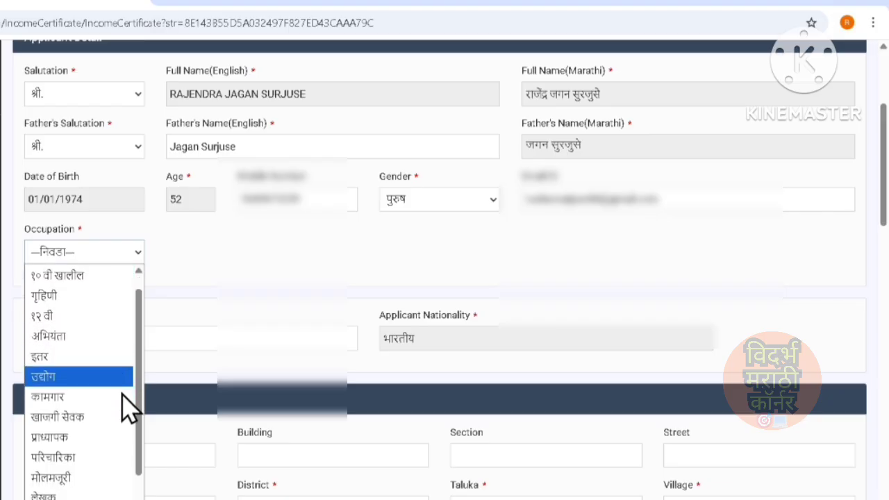
{"action": "scroll", "coordinate": [125, 406], "scroll_direction": "down", "scroll_amount": 5}
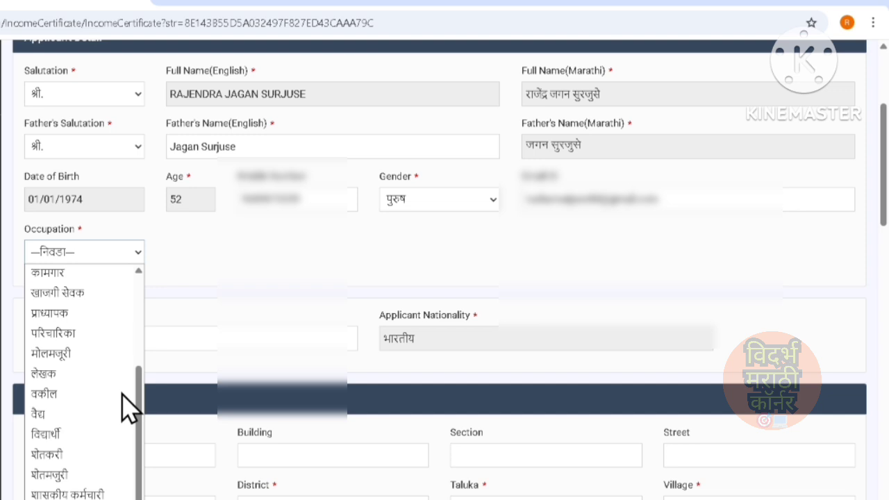
{"action": "left_click", "coordinate": [73, 475]}
{"action": "left_click", "coordinate": [179, 343]}
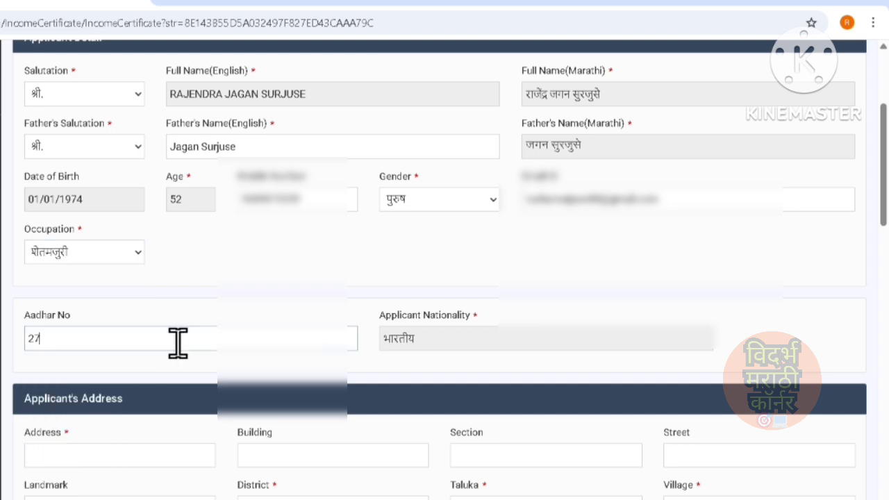
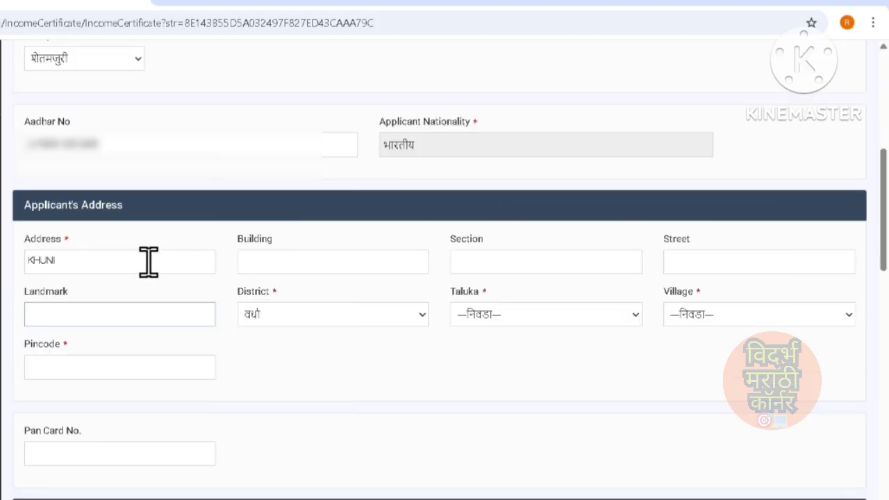
Keep वर्धा as the district and choose समुद्रपूर as the taluka
{"action": "left_click", "coordinate": [402, 317]}
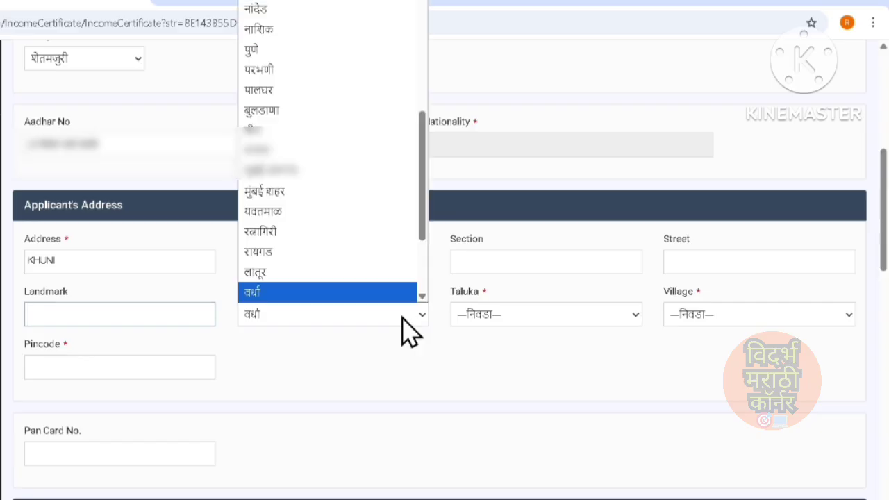
{"action": "left_click", "coordinate": [400, 293]}
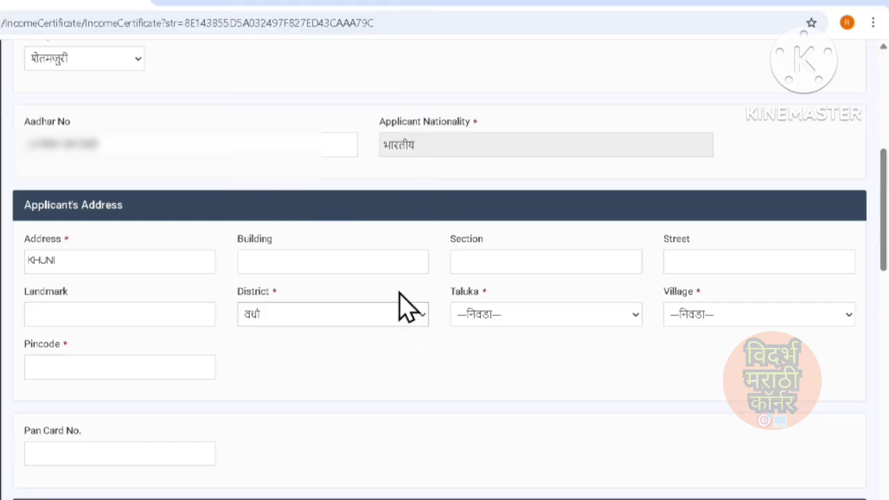
{"action": "left_click", "coordinate": [496, 316]}
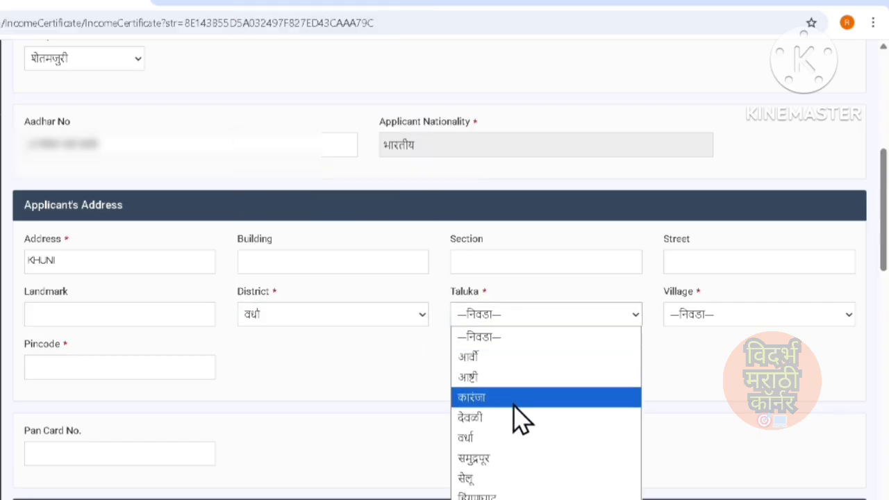
{"action": "left_click", "coordinate": [514, 457]}
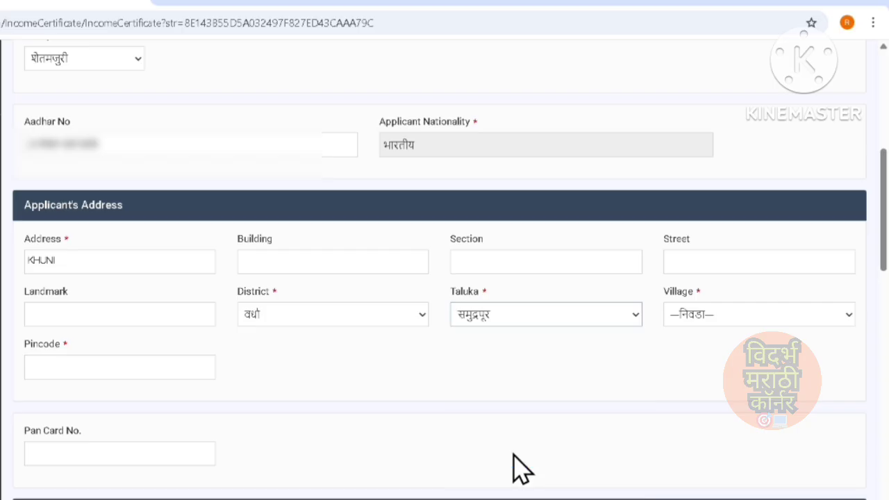
Set the village to खुनी, correcting the earlier pick of आर्वी
{"action": "left_click", "coordinate": [701, 314]}
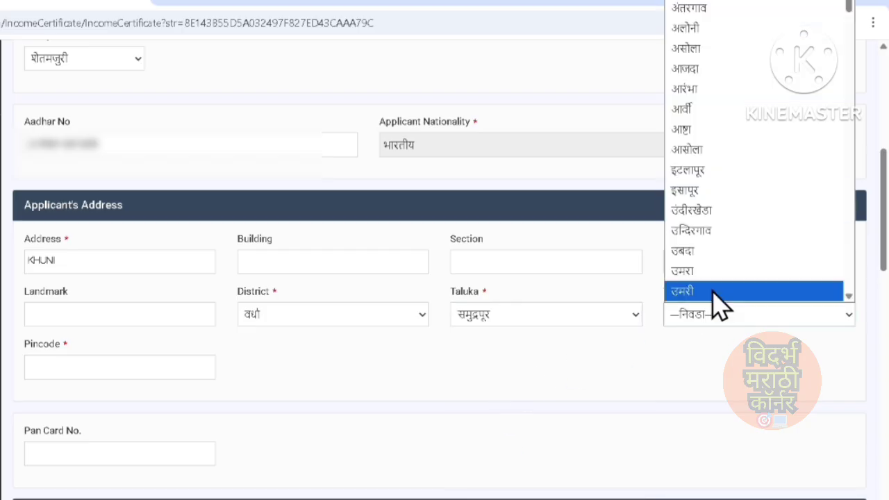
{"action": "left_click", "coordinate": [766, 113]}
{"action": "left_click", "coordinate": [769, 320]}
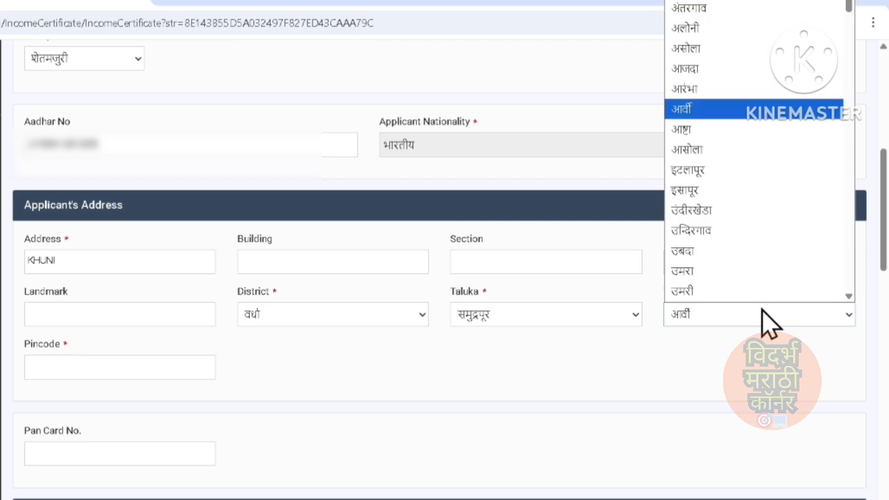
{"action": "scroll", "coordinate": [834, 246], "scroll_direction": "down", "scroll_amount": 1}
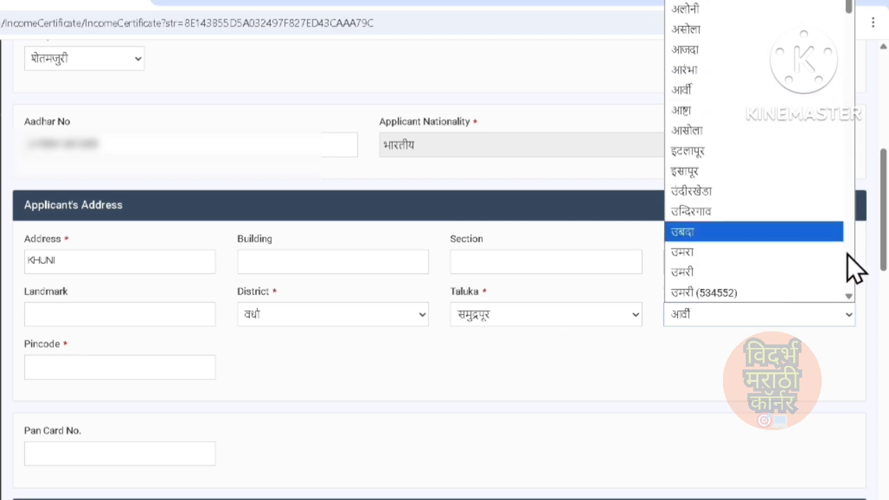
{"action": "scroll", "coordinate": [853, 271], "scroll_direction": "down", "scroll_amount": 4}
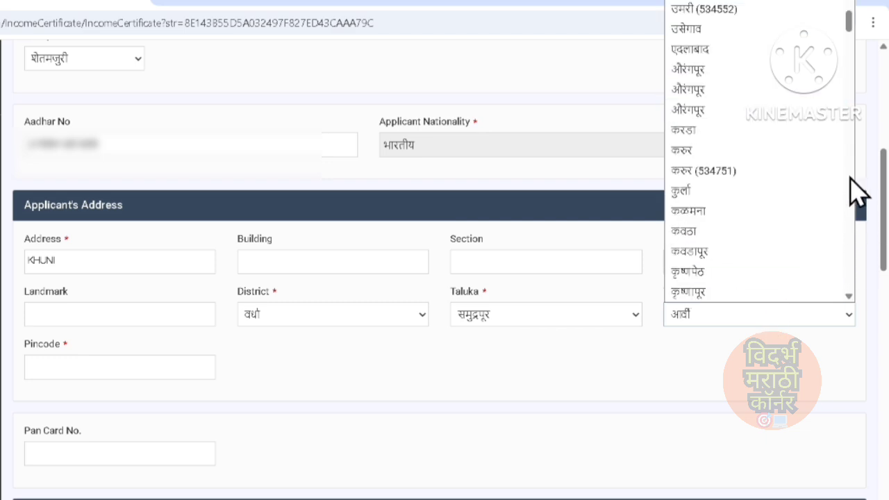
{"action": "scroll", "coordinate": [855, 193], "scroll_direction": "down", "scroll_amount": 4}
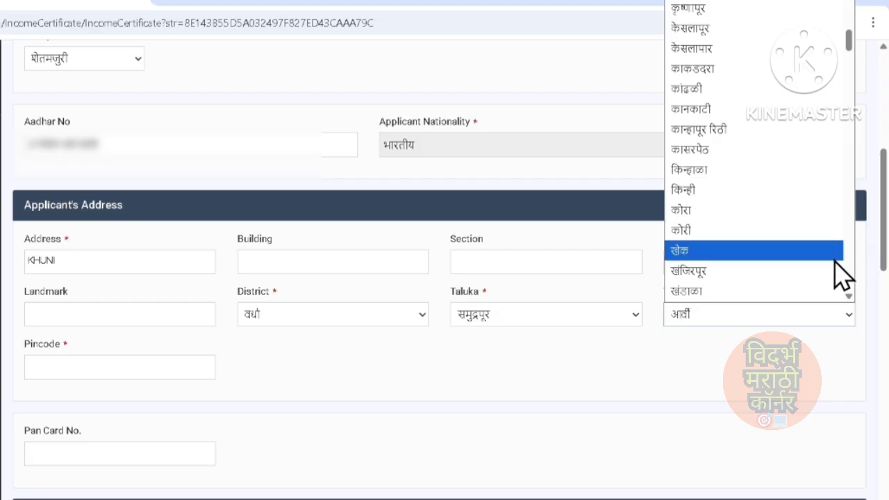
{"action": "scroll", "coordinate": [855, 282], "scroll_direction": "down", "scroll_amount": 4}
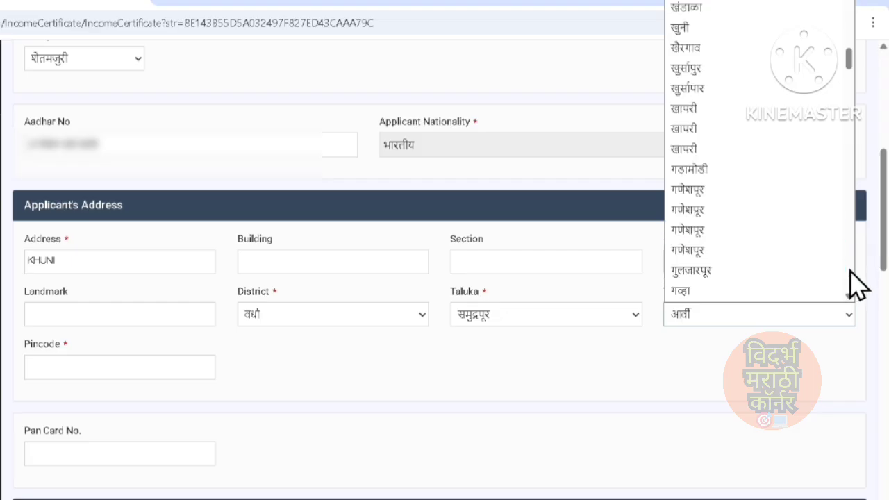
{"action": "scroll", "coordinate": [854, 283], "scroll_direction": "up", "scroll_amount": 1}
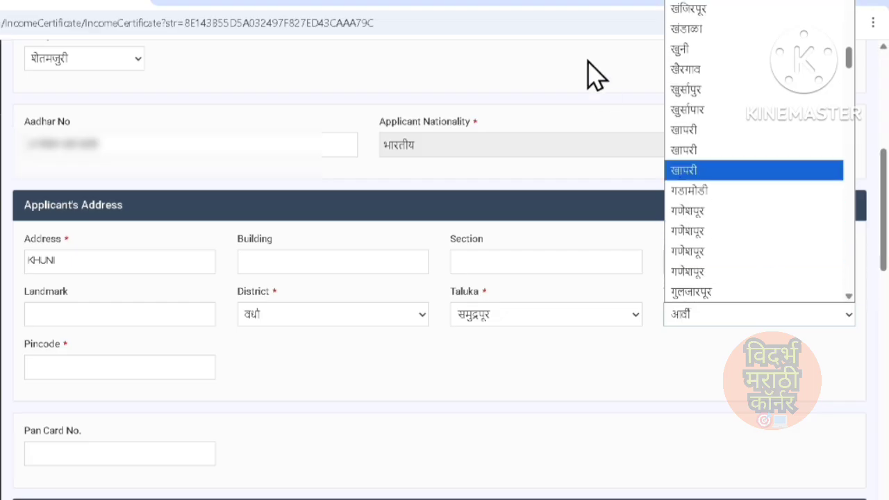
{"action": "left_click", "coordinate": [691, 50]}
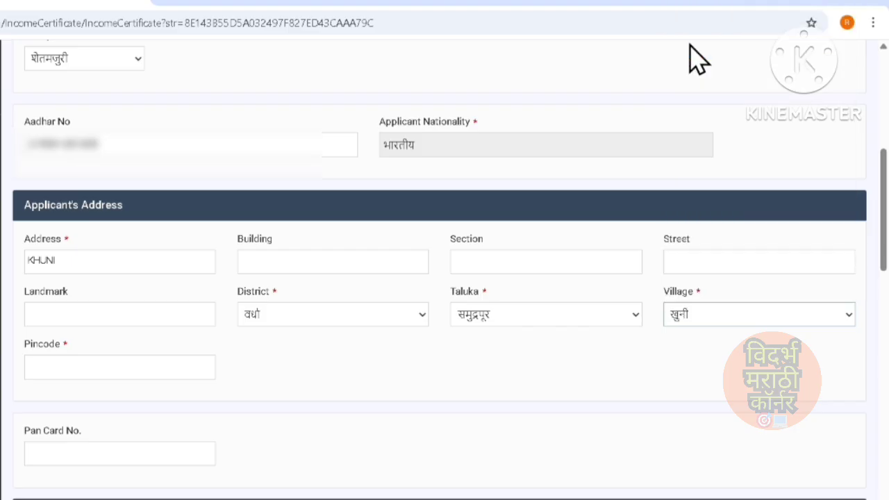
Enter 442102 as the address pincode, then move down to Family Educational Details
{"action": "left_click", "coordinate": [151, 262]}
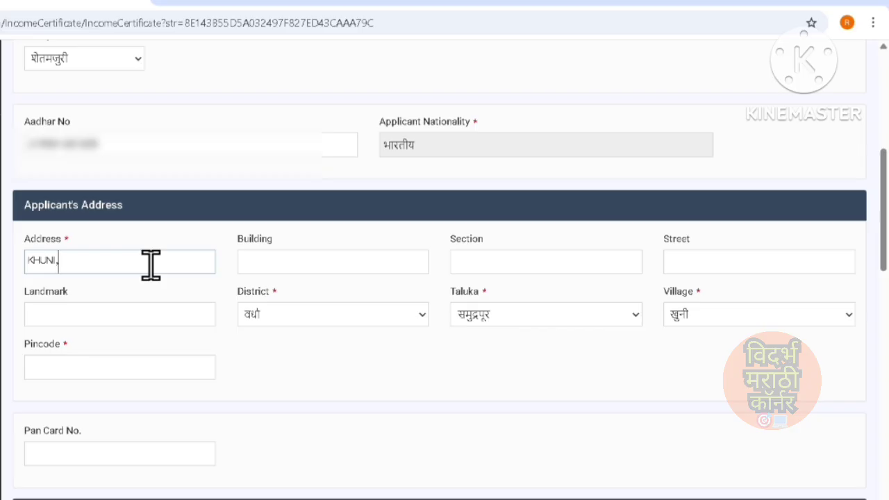
{"action": "scroll", "coordinate": [146, 267], "scroll_direction": "down", "scroll_amount": 2}
{"action": "left_click", "coordinate": [137, 272]}
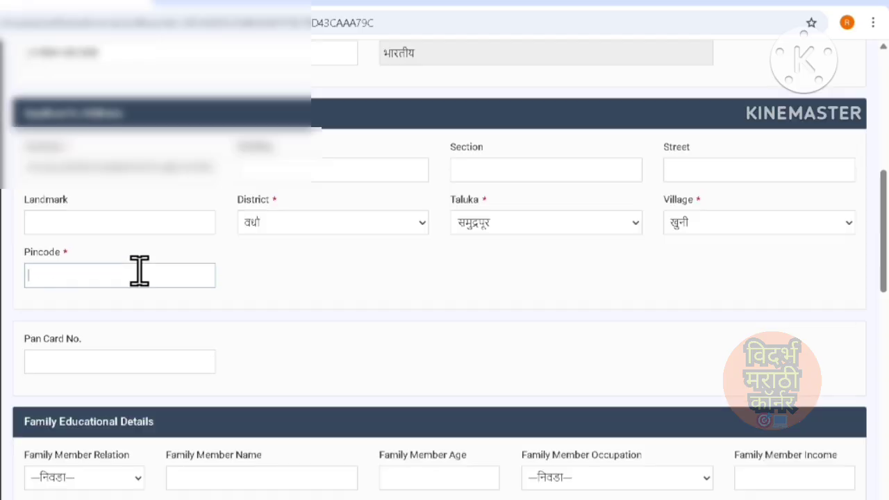
{"action": "type", "text": "44"}
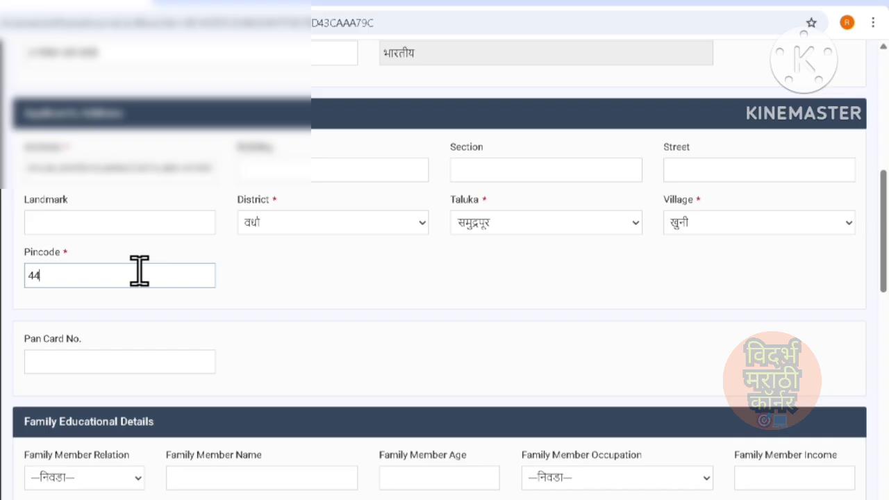
{"action": "type", "text": "2102"}
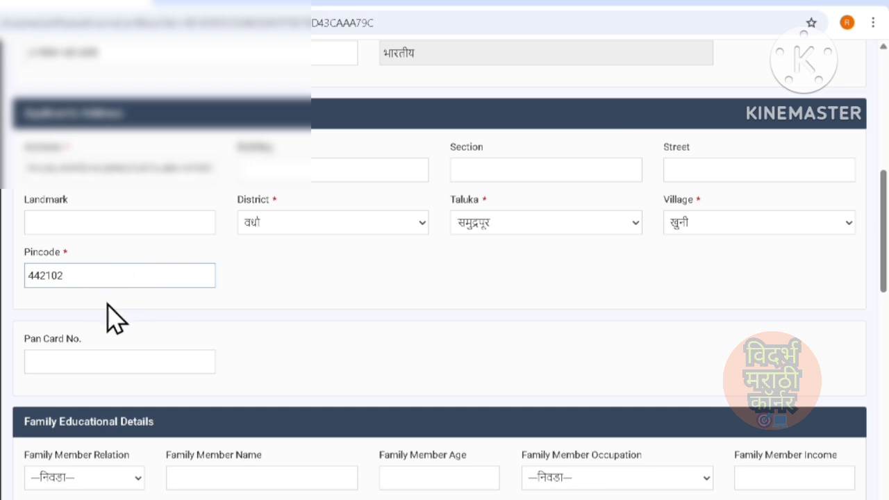
{"action": "scroll", "coordinate": [115, 318], "scroll_direction": "down", "scroll_amount": 1}
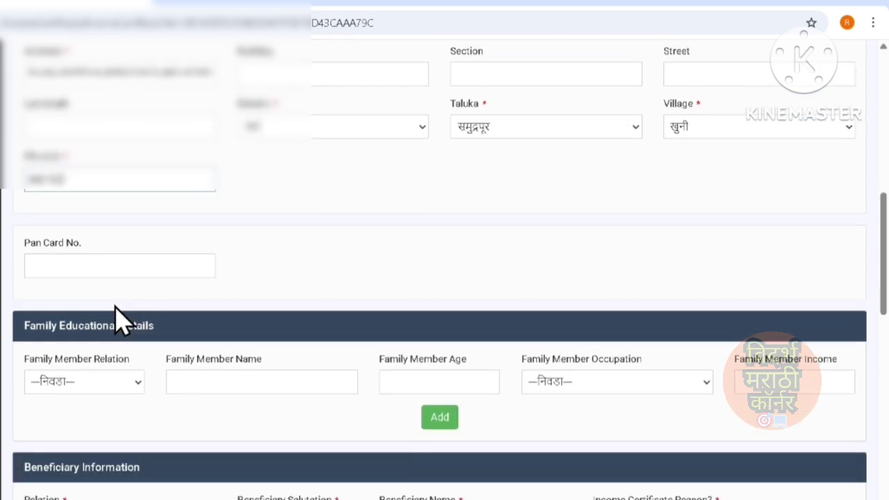
{"action": "scroll", "coordinate": [118, 316], "scroll_direction": "down", "scroll_amount": 1}
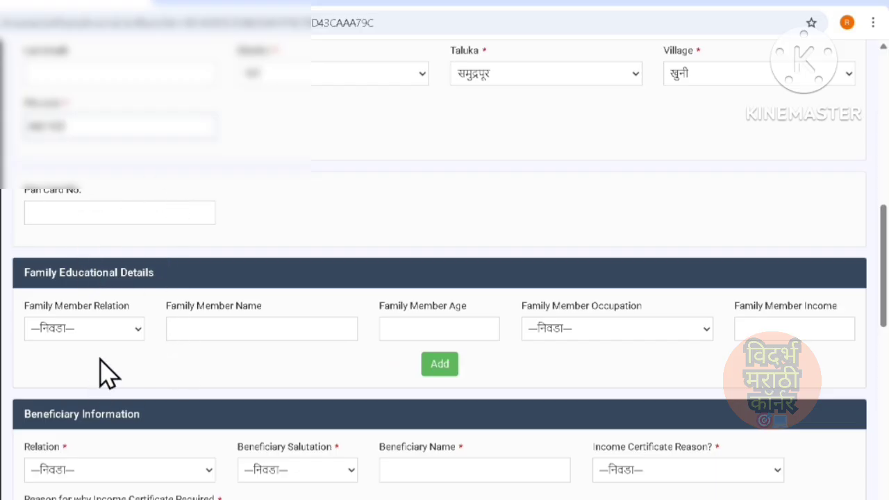
{"action": "scroll", "coordinate": [103, 372], "scroll_direction": "down", "scroll_amount": 1}
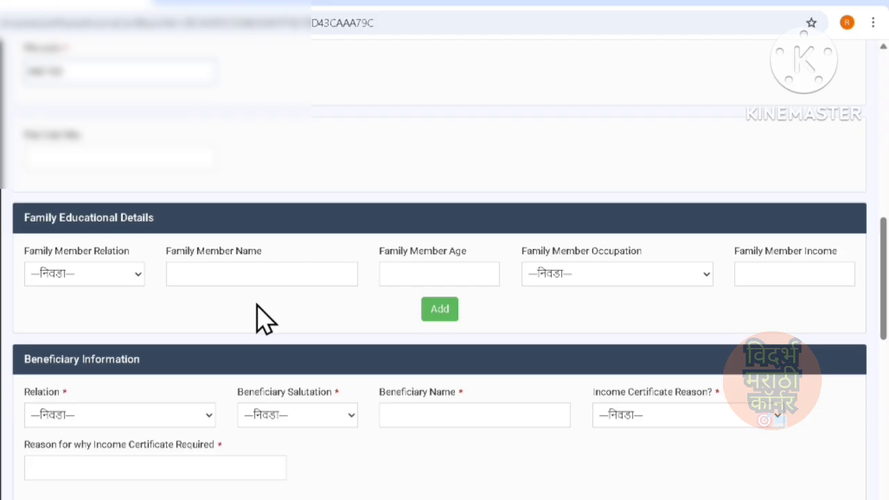
Add the wife as a family member with her full name, age 37, occupation गृहिणी, income 0
{"action": "left_click", "coordinate": [136, 275]}
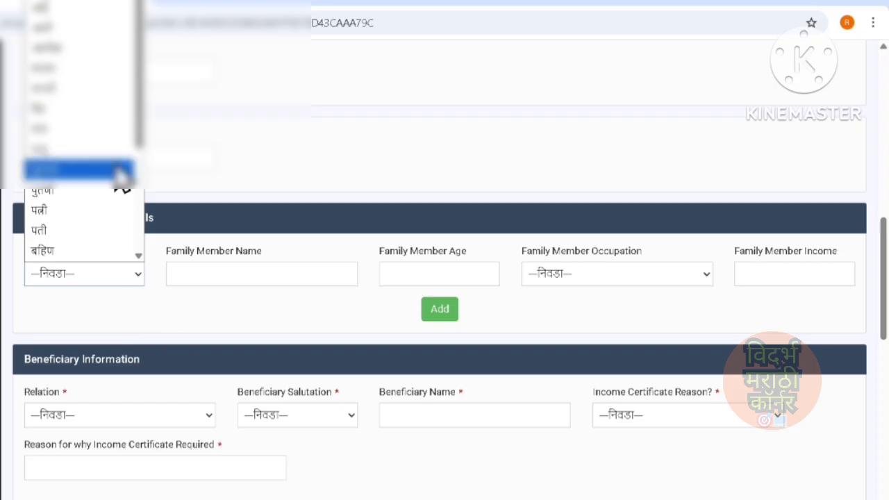
{"action": "left_click", "coordinate": [217, 303]}
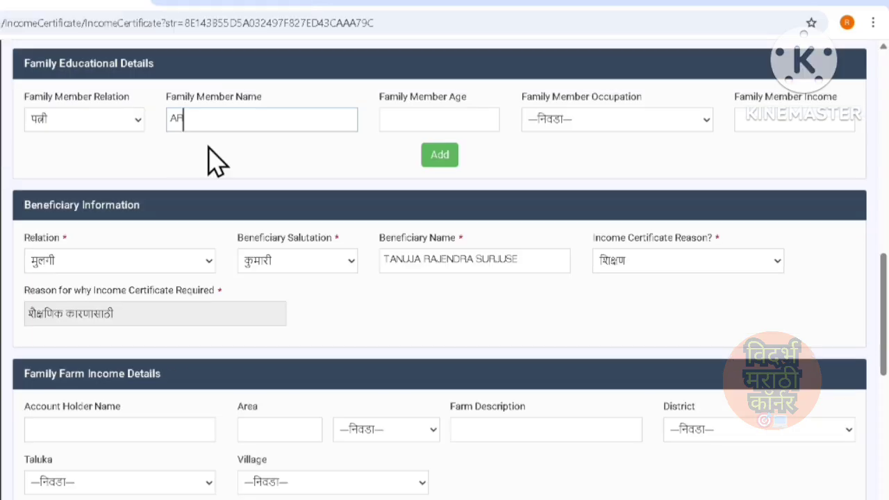
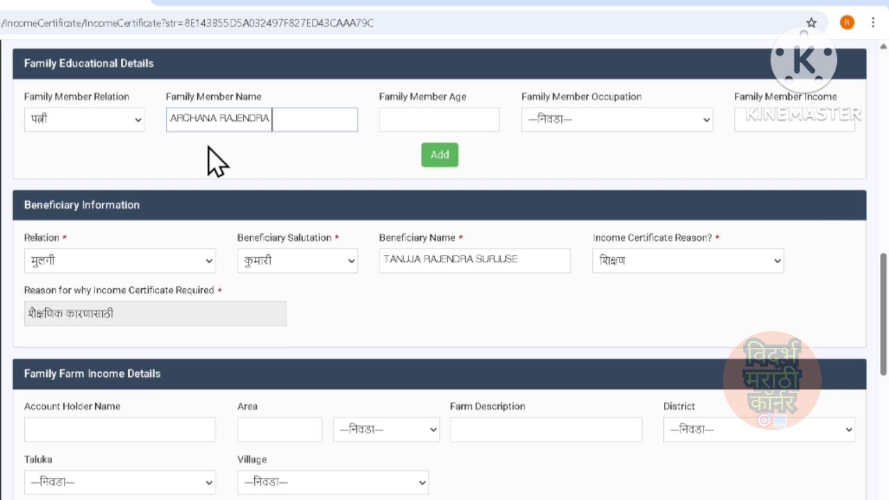
{"action": "key", "text": "Tab"}
{"action": "type", "text": "37"}
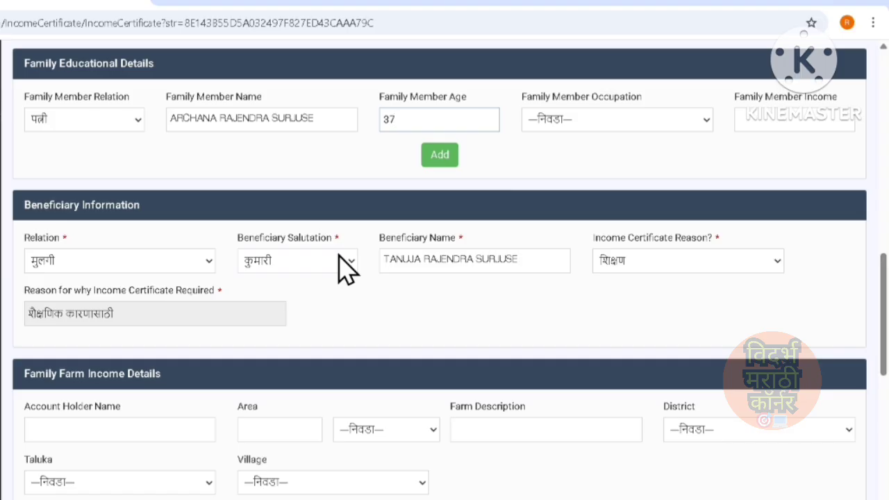
{"action": "left_click", "coordinate": [565, 122]}
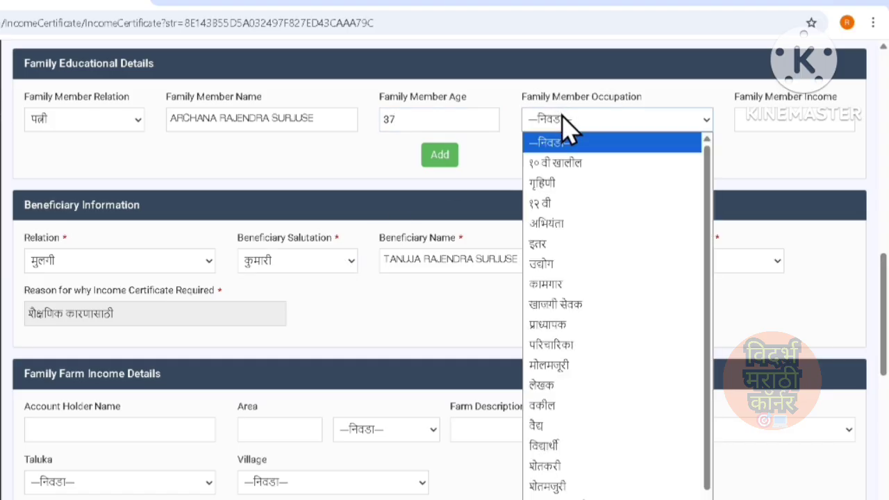
{"action": "left_click", "coordinate": [569, 184]}
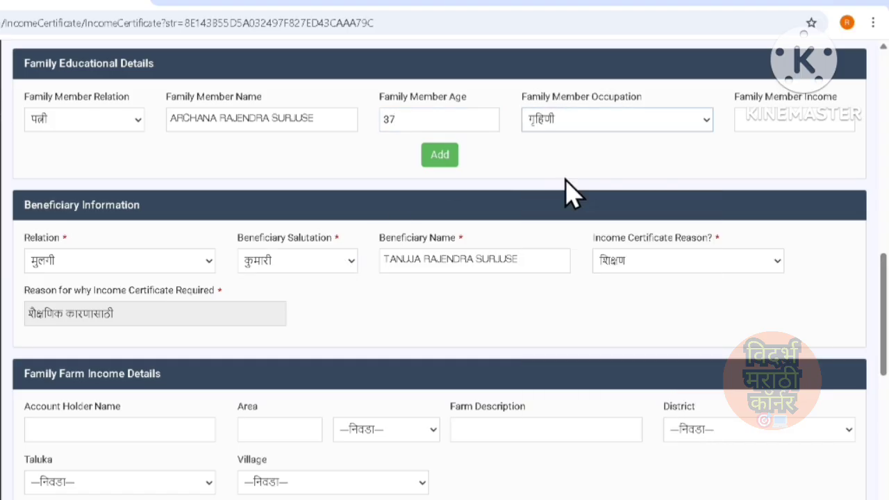
{"action": "left_click", "coordinate": [748, 111]}
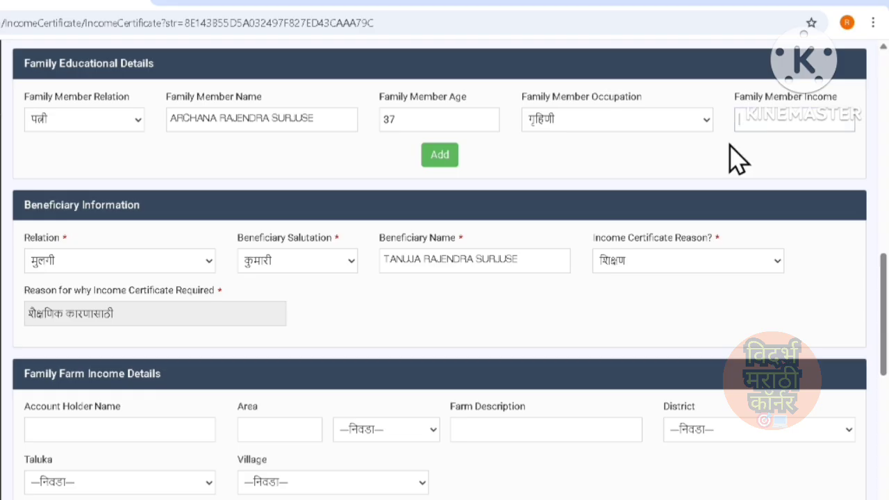
{"action": "type", "text": "0"}
{"action": "left_click", "coordinate": [442, 156]}
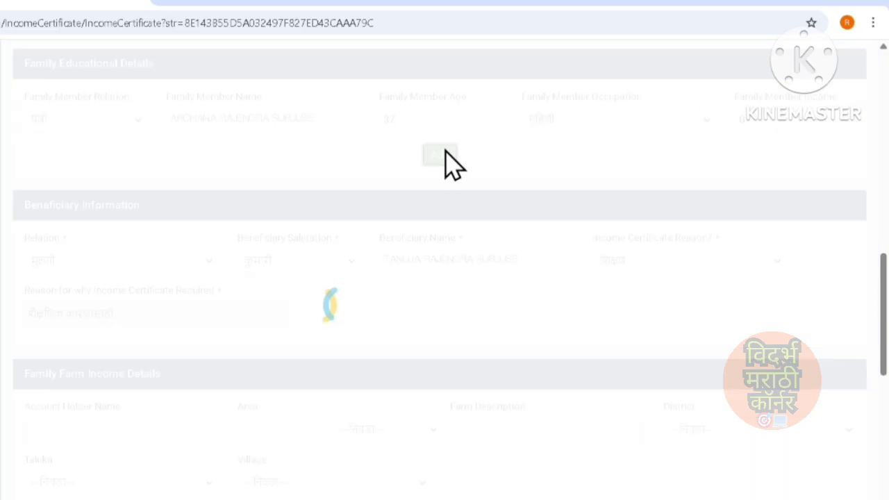
Set beneficiary relation स्वतः, salutation श्री., and income certificate reason शिक्षण
{"action": "scroll", "coordinate": [452, 167], "scroll_direction": "down", "scroll_amount": 12}
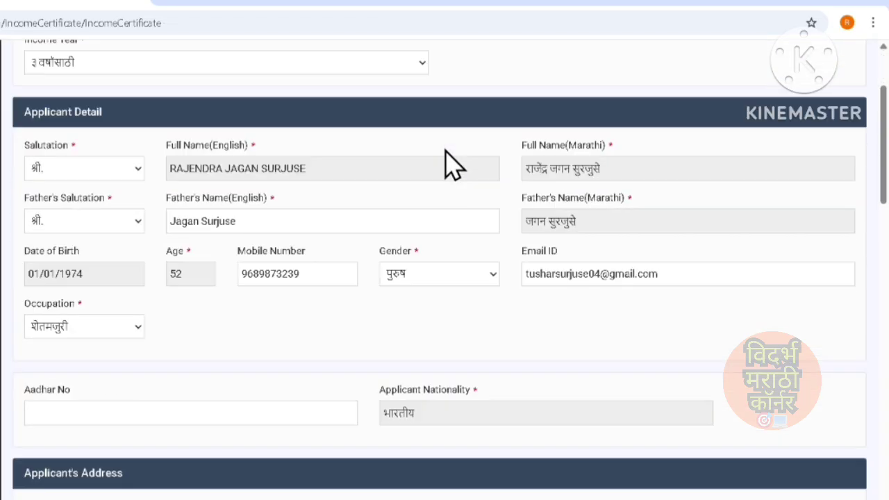
{"action": "scroll", "coordinate": [305, 222], "scroll_direction": "down", "scroll_amount": 1}
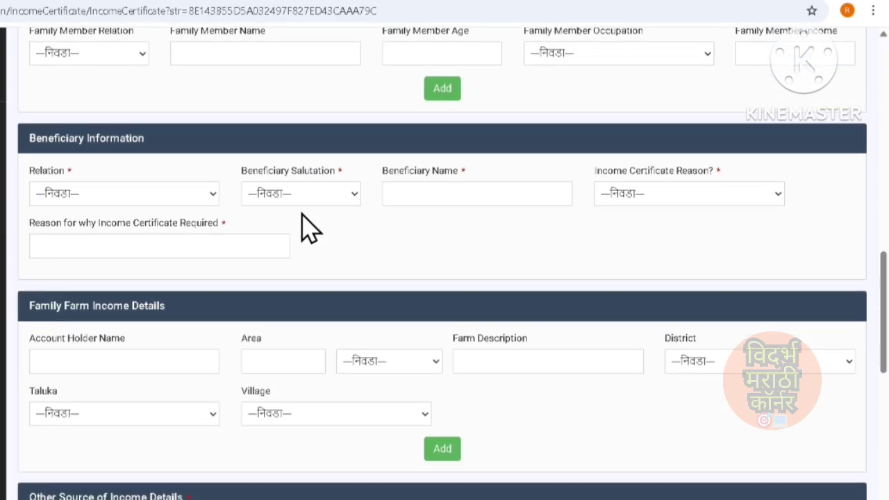
{"action": "left_click", "coordinate": [173, 168]}
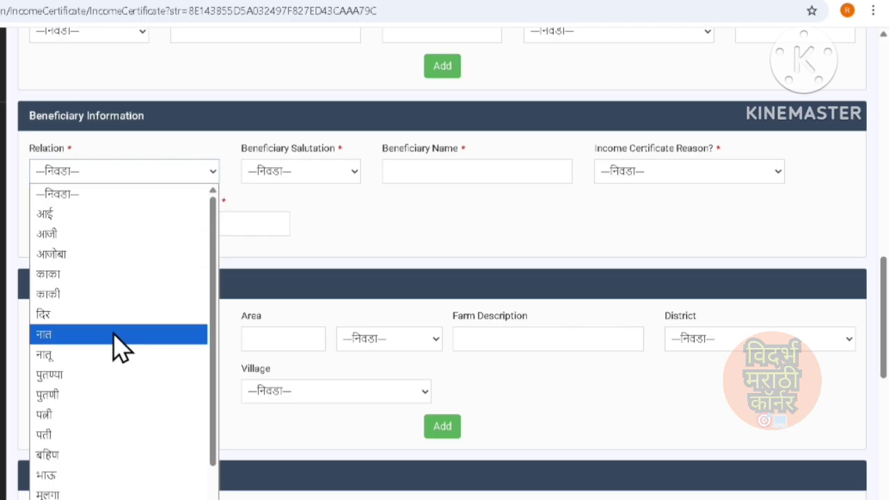
{"action": "scroll", "coordinate": [119, 347], "scroll_direction": "down", "scroll_amount": 2}
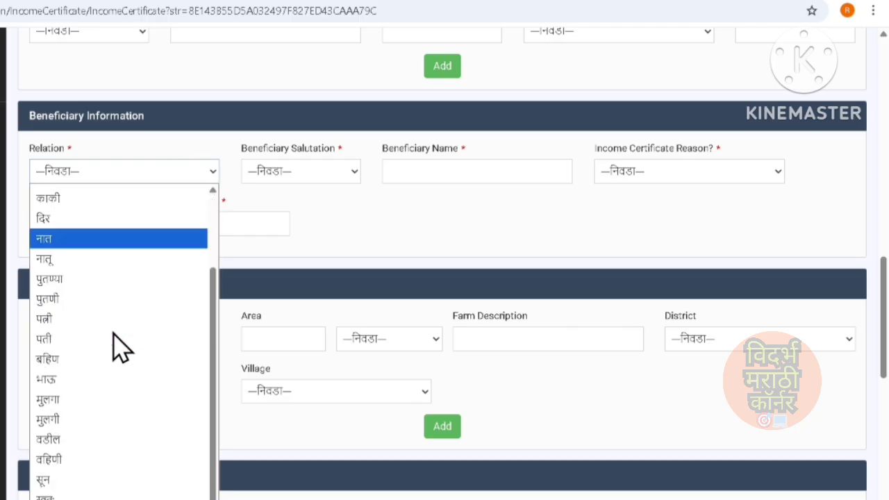
{"action": "left_click", "coordinate": [100, 494]}
{"action": "left_click", "coordinate": [316, 172]}
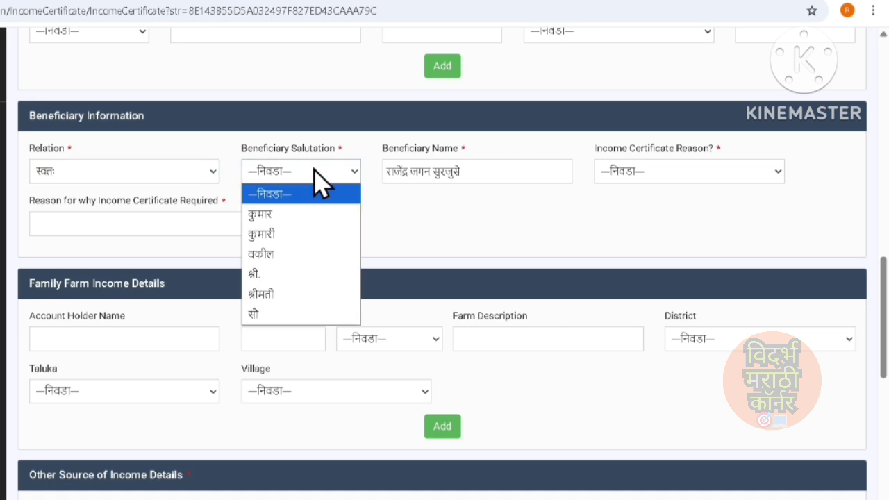
{"action": "left_click", "coordinate": [316, 277]}
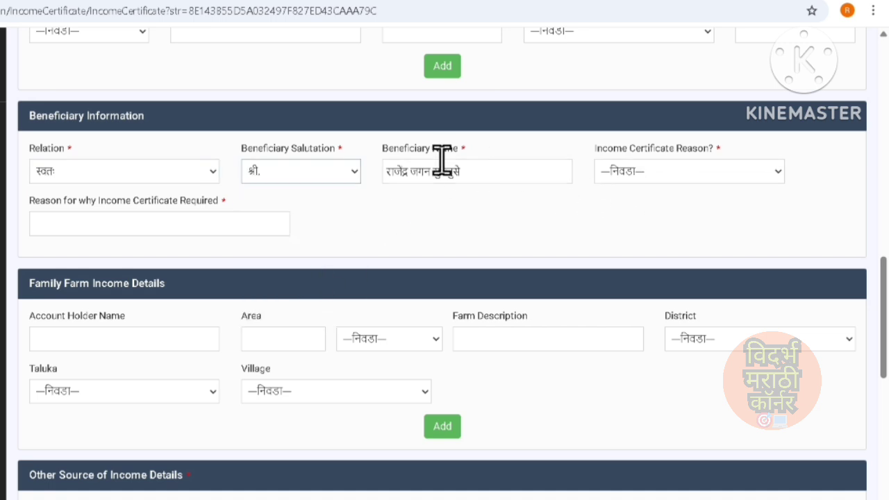
{"action": "left_click", "coordinate": [630, 179]}
{"action": "left_click", "coordinate": [638, 212]}
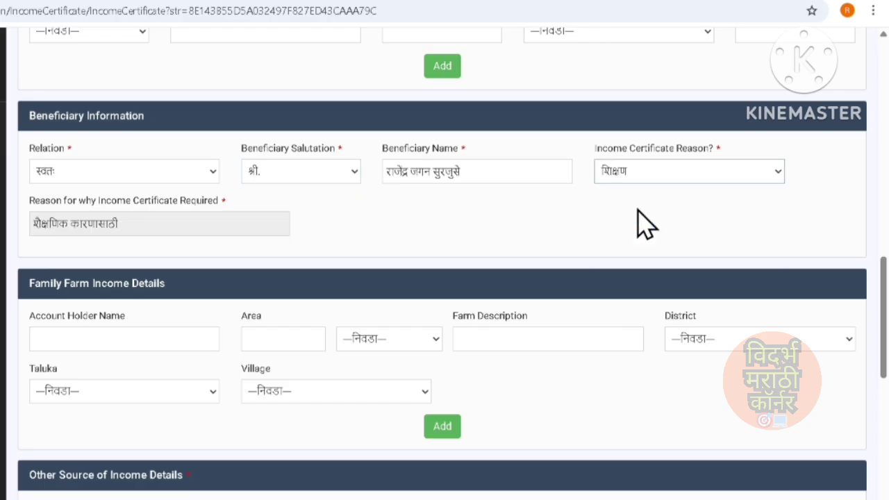
Enter row 4 farm-labour income of 50000, 51000 and 52000 for 2022–23 through 2024–25
{"action": "scroll", "coordinate": [242, 228], "scroll_direction": "down", "scroll_amount": 3}
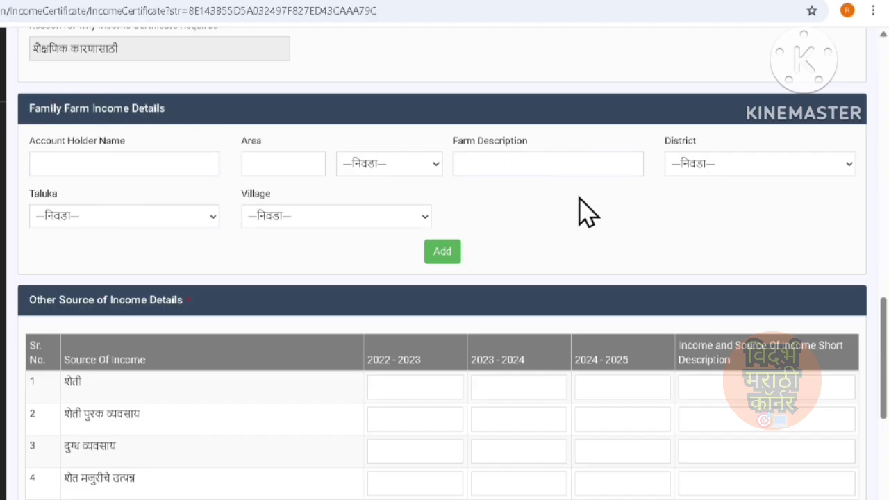
{"action": "scroll", "coordinate": [271, 255], "scroll_direction": "down", "scroll_amount": 5}
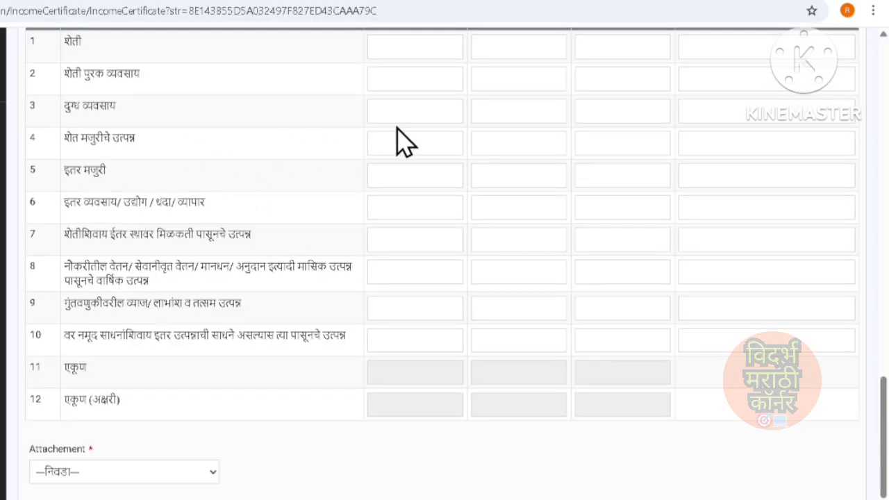
{"action": "scroll", "coordinate": [403, 145], "scroll_direction": "up", "scroll_amount": 1}
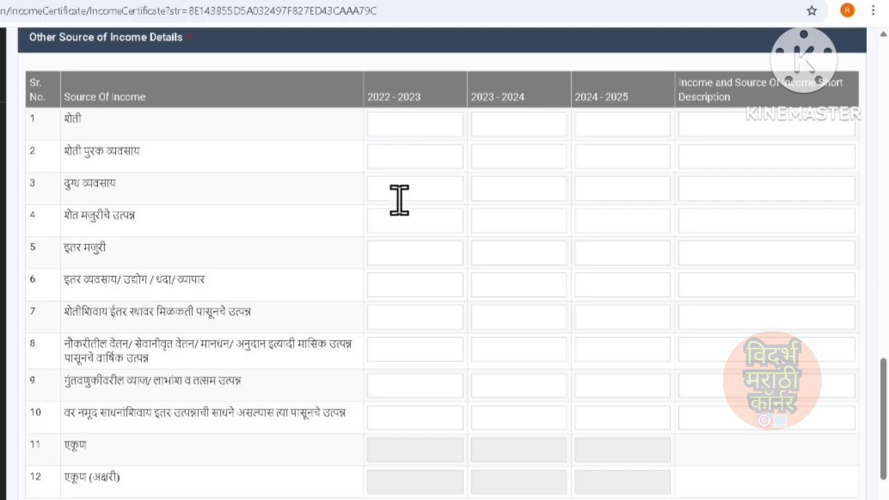
{"action": "left_click", "coordinate": [400, 227]}
{"action": "type", "text": "500"}
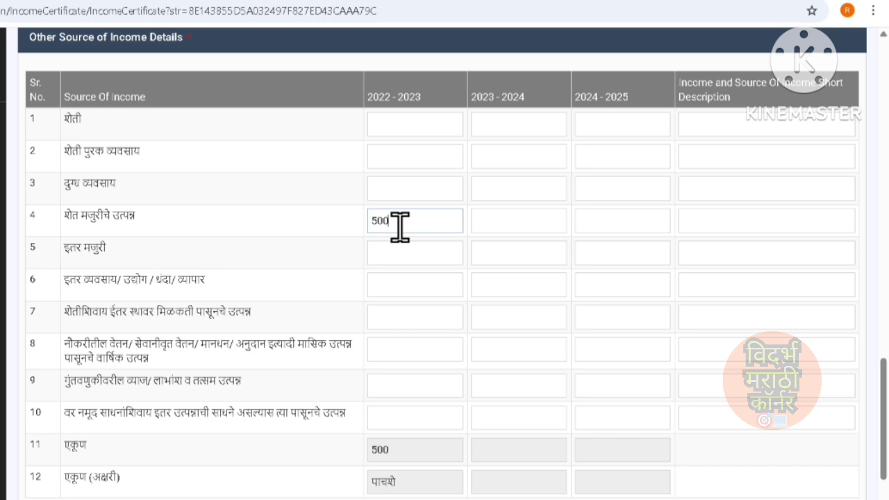
{"action": "type", "text": "00"}
{"action": "left_click", "coordinate": [501, 218]}
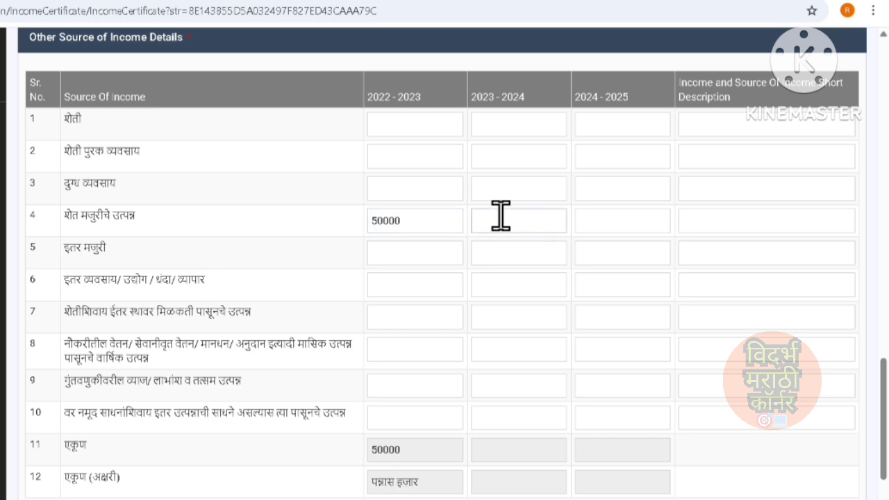
{"action": "type", "text": "5100"}
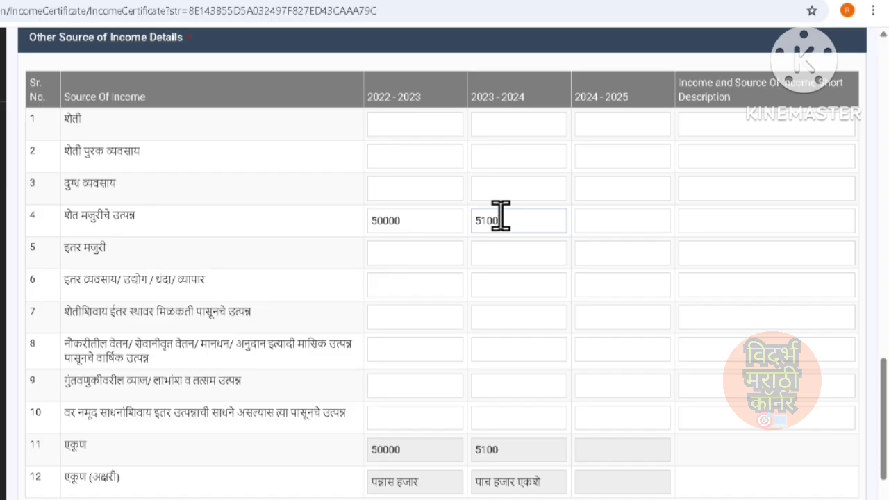
{"action": "type", "text": "0"}
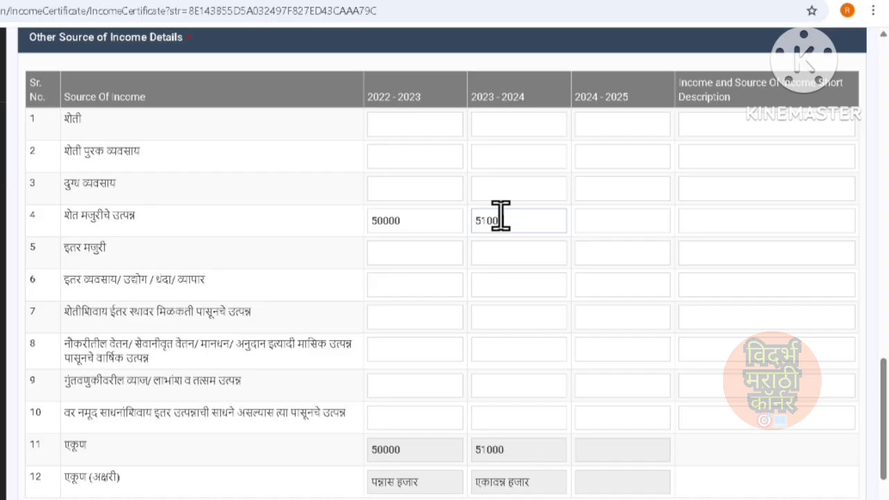
{"action": "left_click", "coordinate": [641, 218]}
{"action": "type", "text": "52000"}
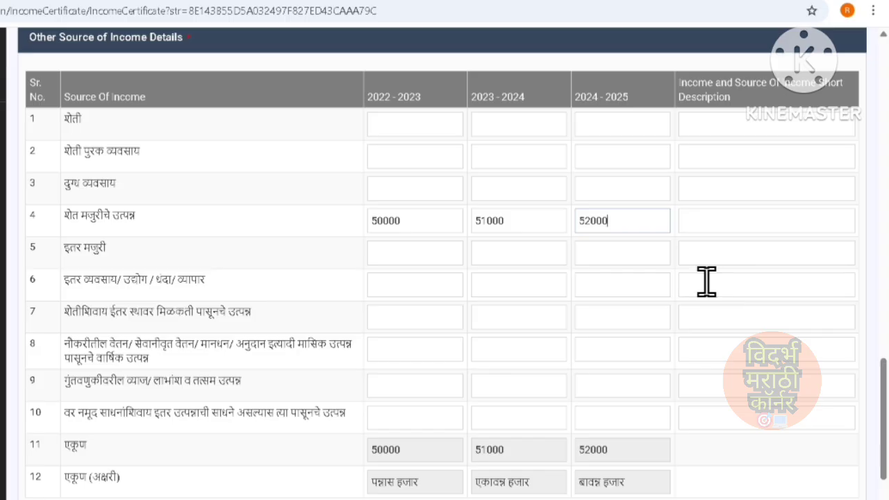
Begin the row 4 description 'SHET MAJURI' and cross-check amounts against the Talathi report PDF
{"action": "left_click", "coordinate": [734, 224]}
{"action": "type", "text": "SHET"}
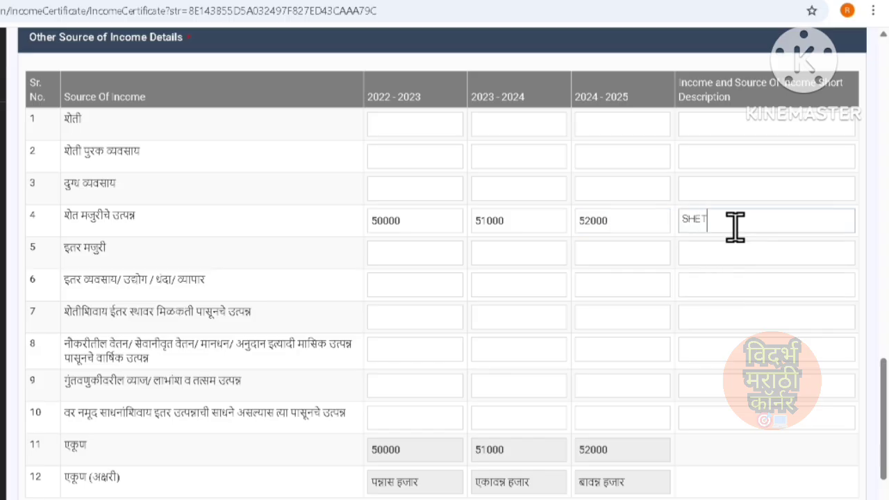
{"action": "type", "text": " MAJURI"}
{"action": "key", "text": "alt+Tab"}
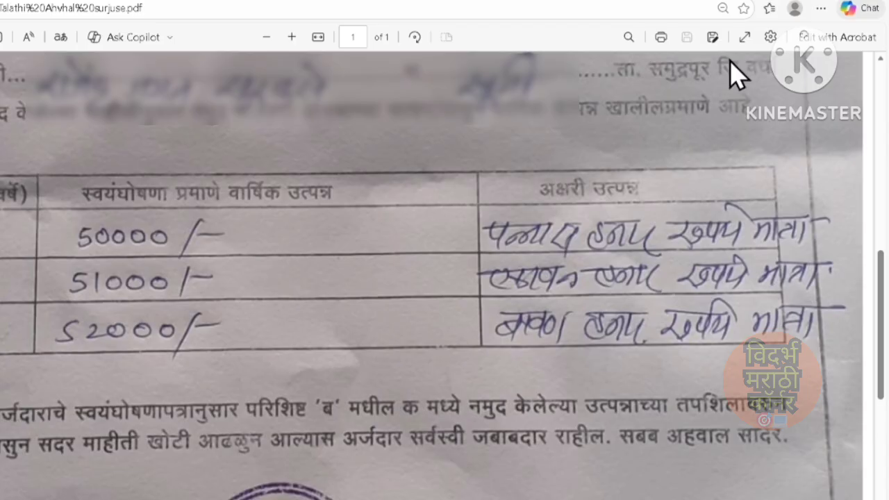
{"action": "left_click", "coordinate": [819, 1]}
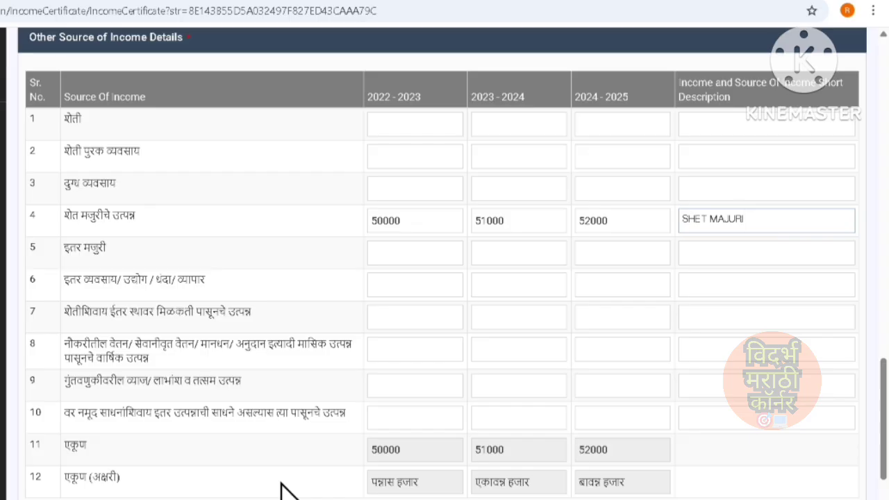
Choose तलाठी अहवाल as the attachment type, accept the declaration, and confirm relation स्वतः
{"action": "scroll", "coordinate": [281, 491], "scroll_direction": "down", "scroll_amount": 3}
{"action": "left_click", "coordinate": [184, 352]}
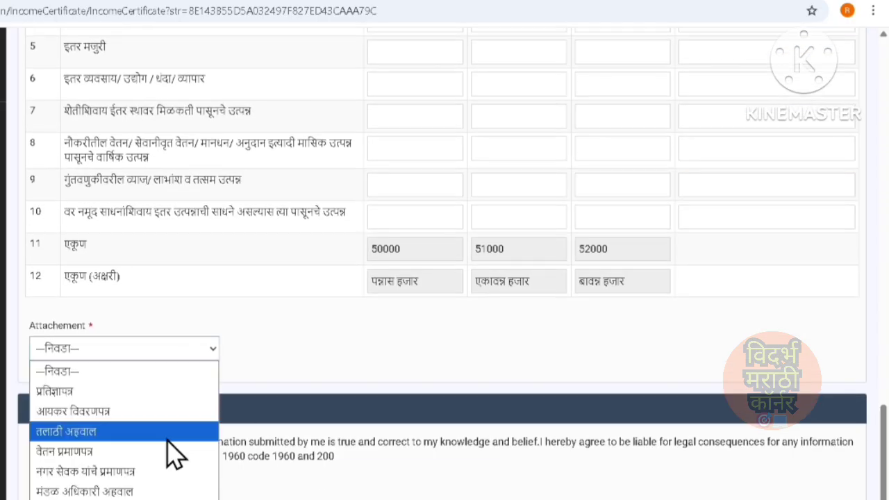
{"action": "left_click", "coordinate": [167, 434]}
{"action": "scroll", "coordinate": [167, 436], "scroll_direction": "down", "scroll_amount": 1}
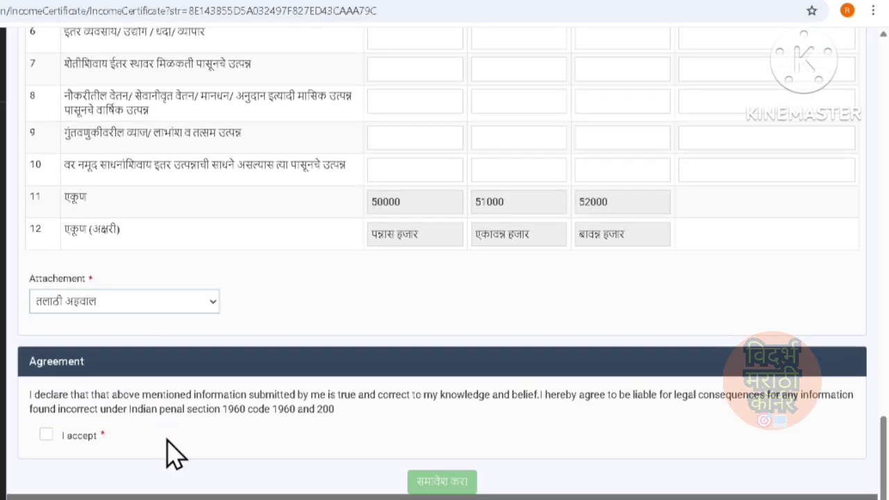
{"action": "left_click", "coordinate": [45, 436]}
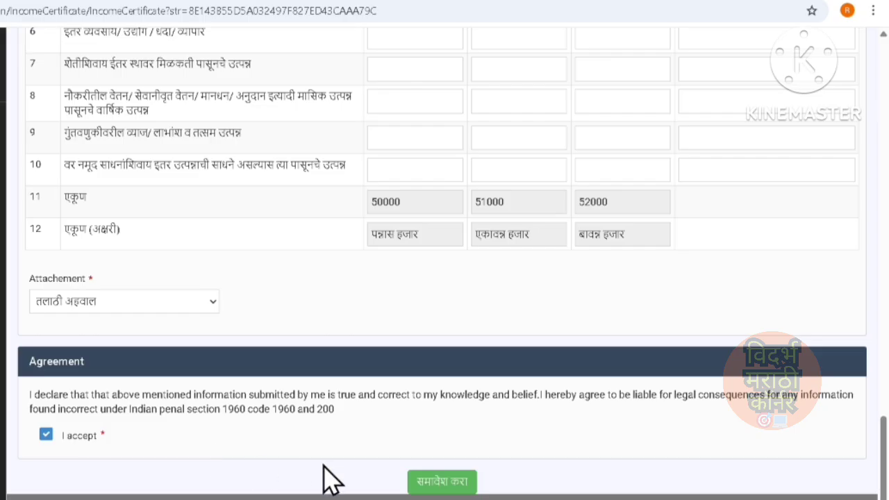
{"action": "scroll", "coordinate": [327, 476], "scroll_direction": "up", "scroll_amount": 12}
{"action": "left_click", "coordinate": [197, 365]}
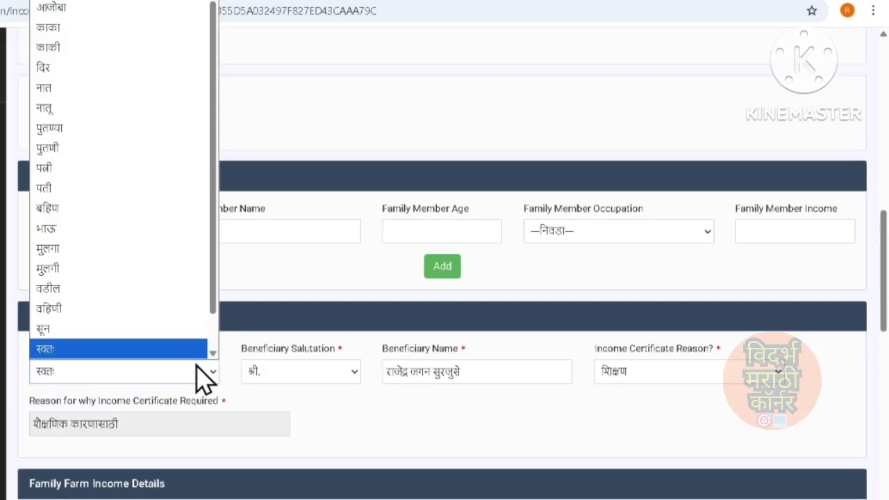
{"action": "left_click", "coordinate": [292, 397]}
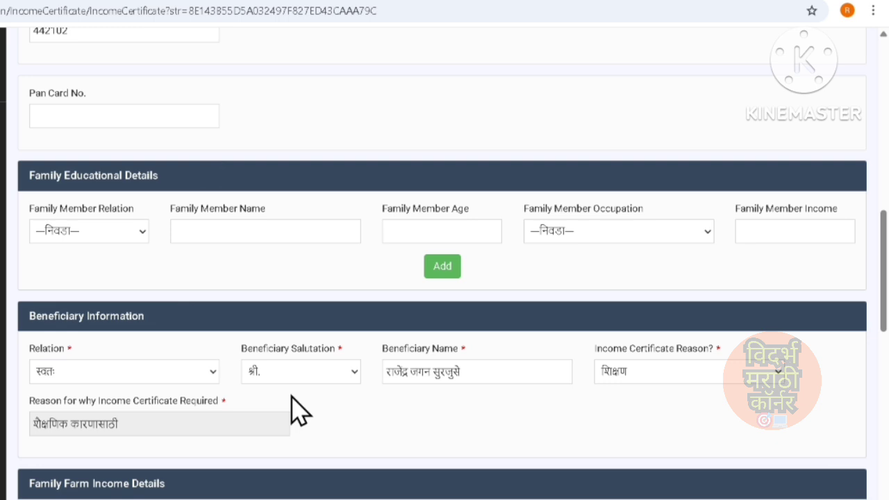
Choose the applicant's occupation from the Occupation dropdown
{"action": "scroll", "coordinate": [292, 411], "scroll_direction": "up", "scroll_amount": 4}
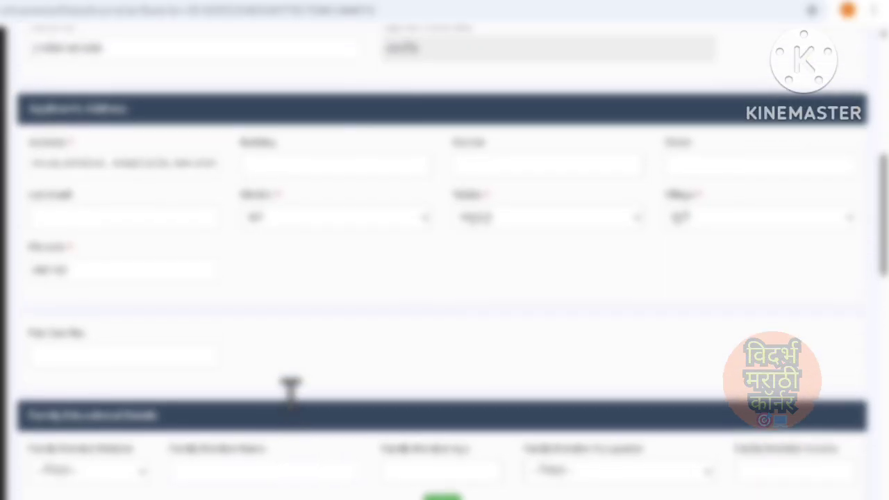
{"action": "scroll", "coordinate": [292, 410], "scroll_direction": "up", "scroll_amount": 3}
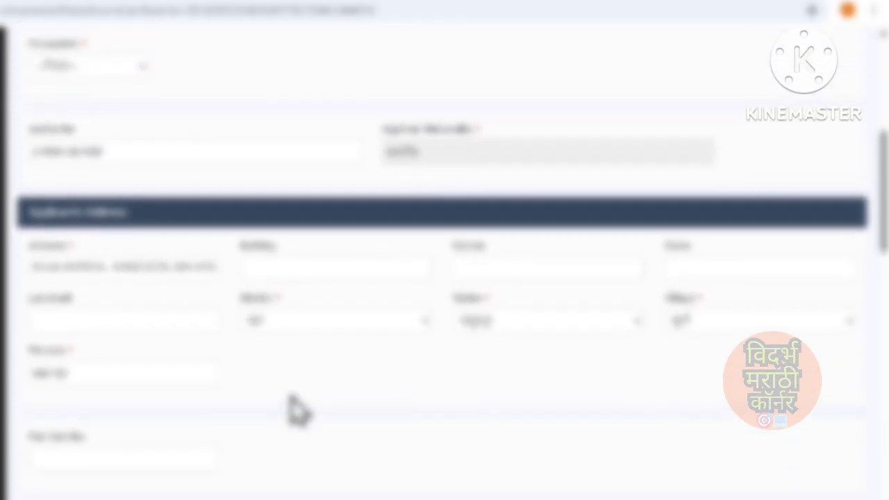
{"action": "scroll", "coordinate": [299, 411], "scroll_direction": "up", "scroll_amount": 1}
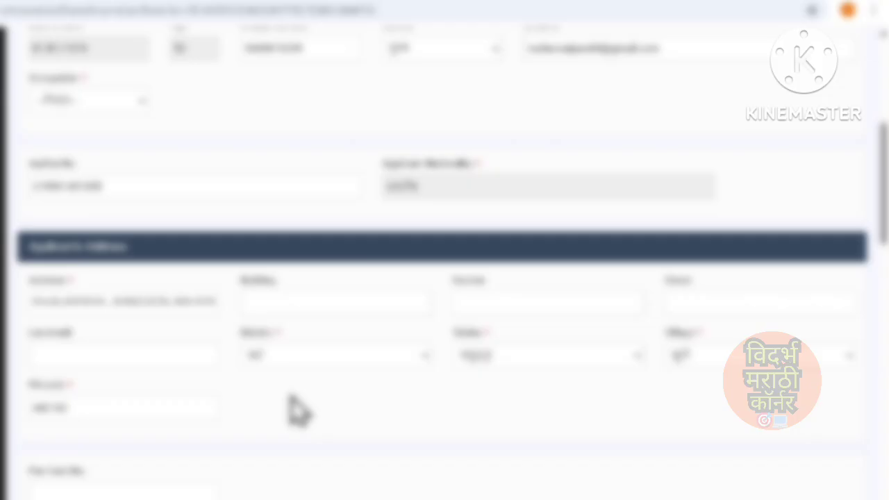
{"action": "scroll", "coordinate": [296, 409], "scroll_direction": "up", "scroll_amount": 7}
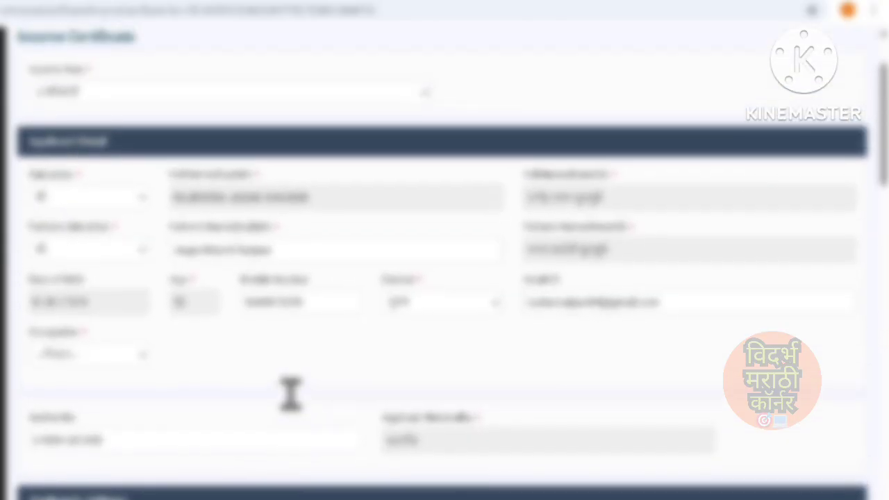
{"action": "left_click", "coordinate": [109, 354]}
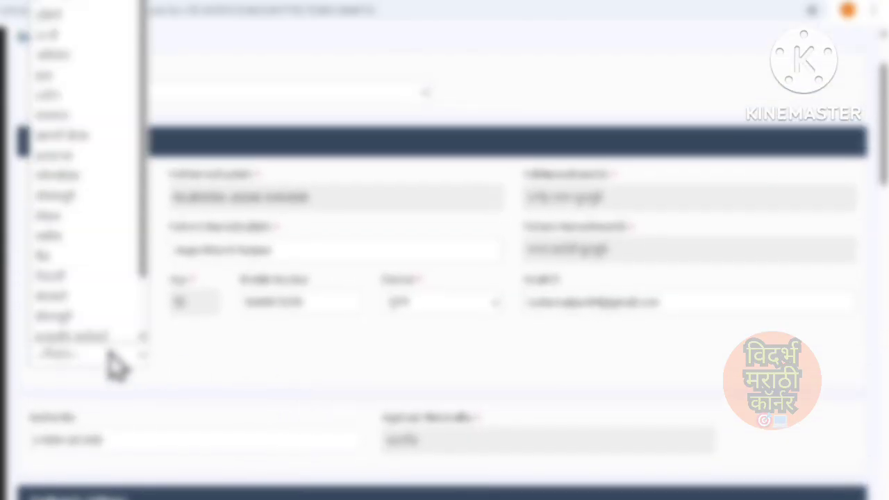
{"action": "left_click", "coordinate": [111, 314]}
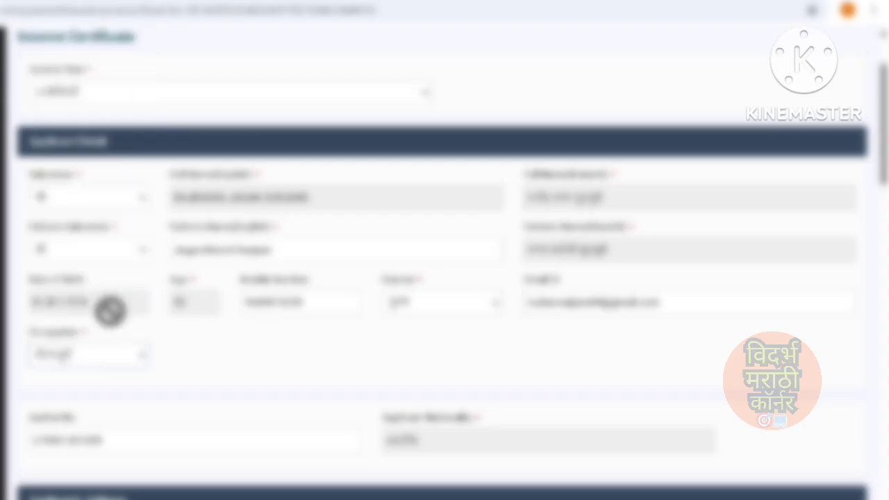
{"action": "scroll", "coordinate": [196, 369], "scroll_direction": "up", "scroll_amount": 3}
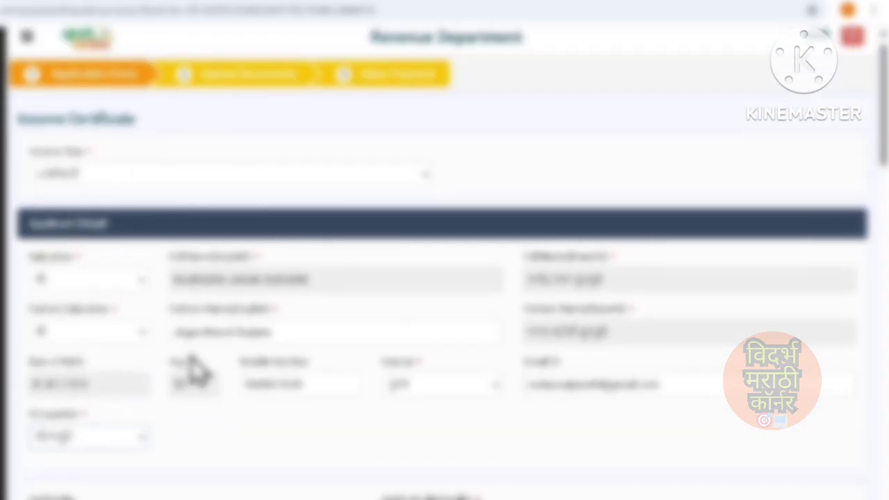
{"action": "scroll", "coordinate": [189, 354], "scroll_direction": "down", "scroll_amount": 3}
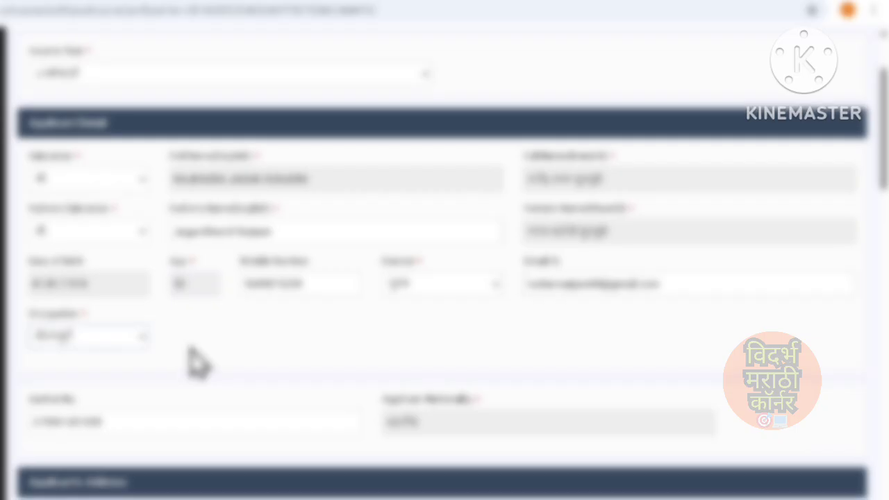
{"action": "scroll", "coordinate": [409, 270], "scroll_direction": "down", "scroll_amount": 10}
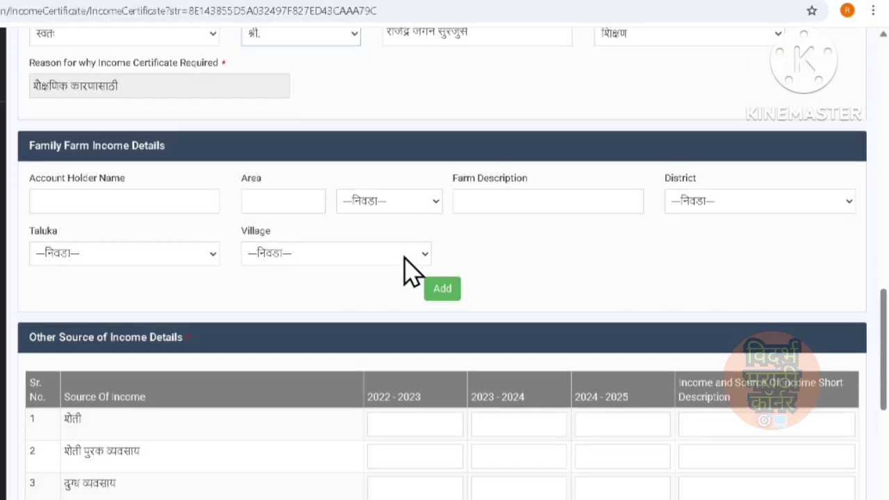
{"action": "scroll", "coordinate": [408, 269], "scroll_direction": "down", "scroll_amount": 6}
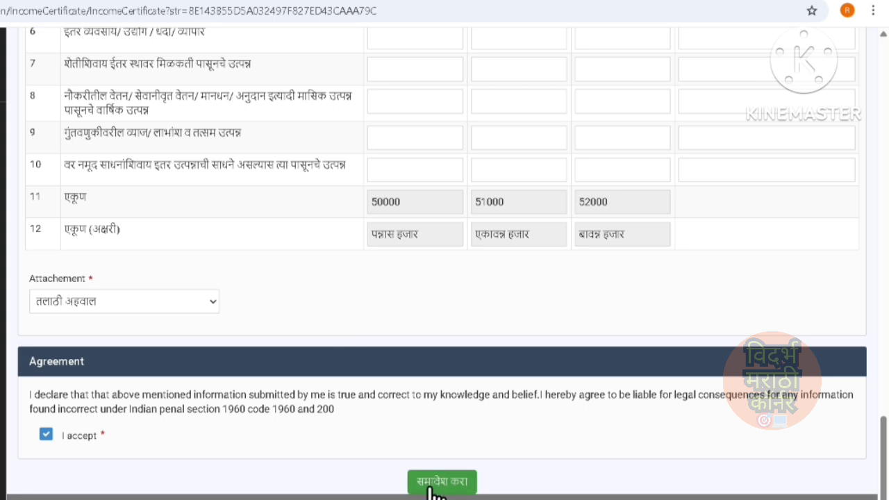
Submit the form with समावेश करा, acknowledge the alerts, and screenshot the saved-application message
{"action": "left_click", "coordinate": [430, 487]}
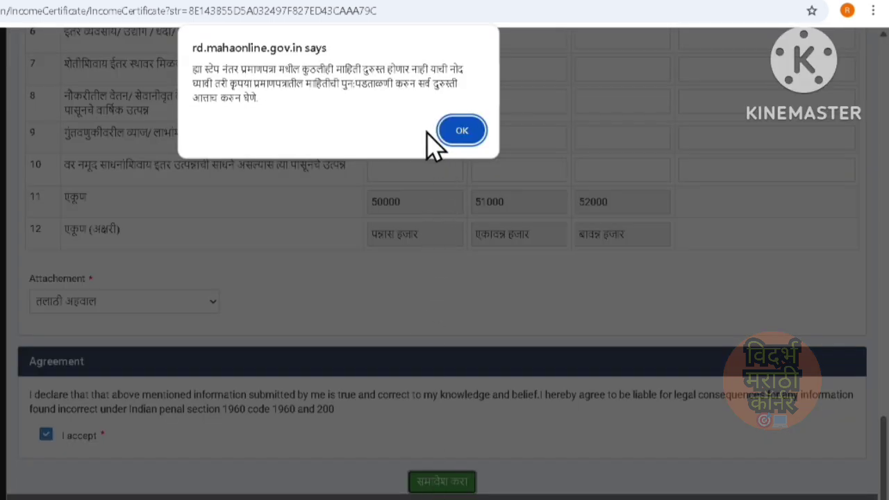
{"action": "left_click", "coordinate": [451, 136]}
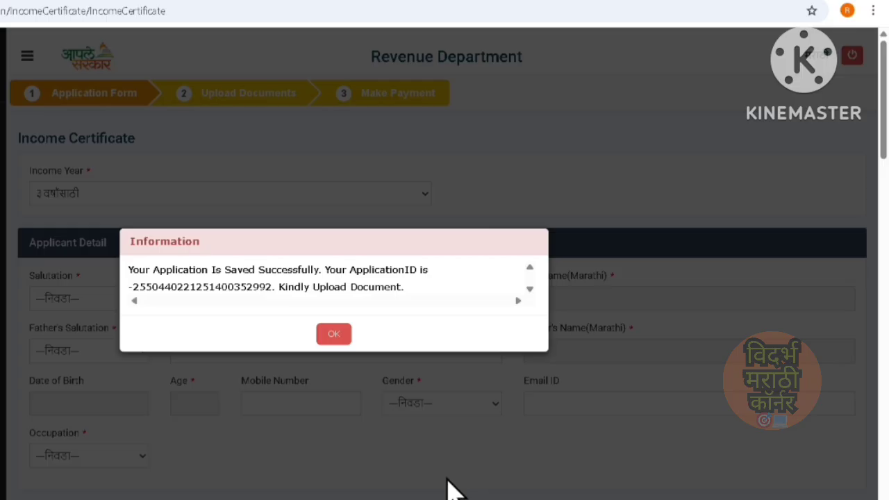
{"action": "left_click", "coordinate": [316, 4]}
{"action": "left_click", "coordinate": [323, 40]}
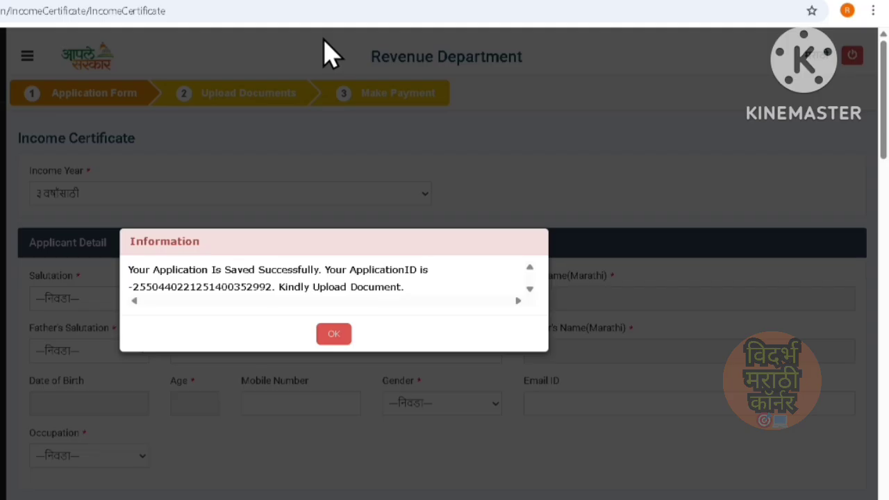
{"action": "key", "text": "Print"}
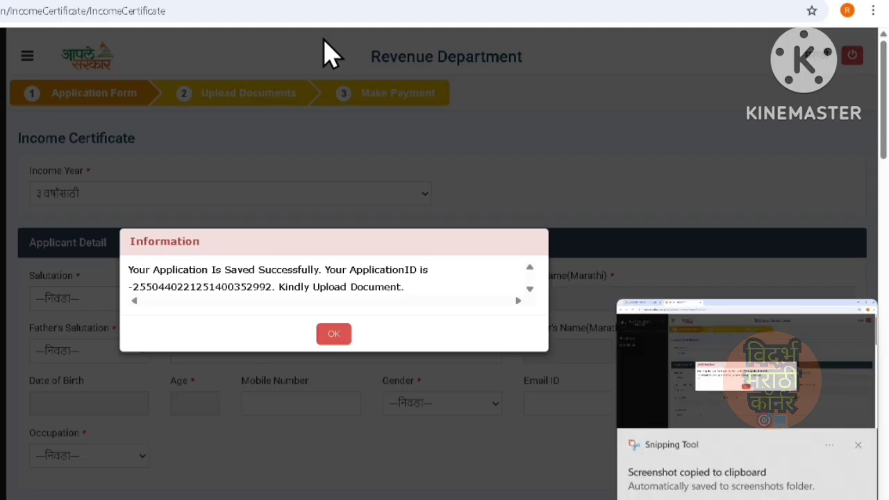
{"action": "left_click", "coordinate": [858, 442]}
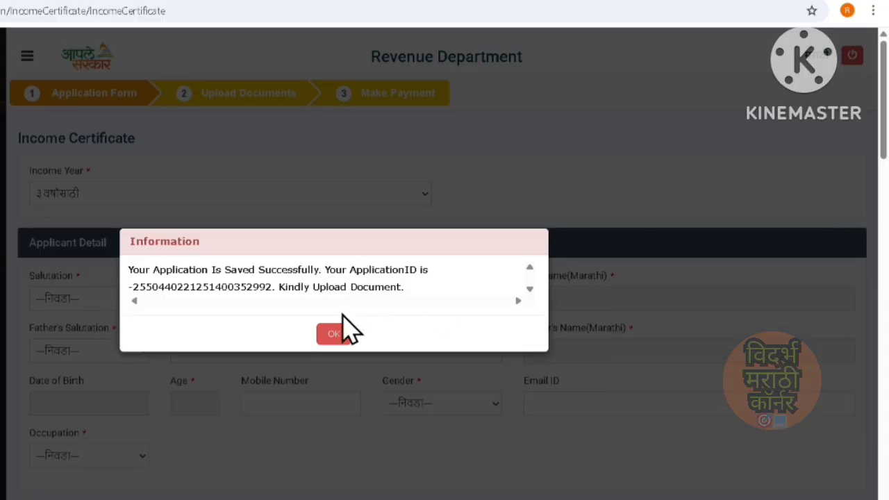
{"action": "left_click", "coordinate": [338, 339]}
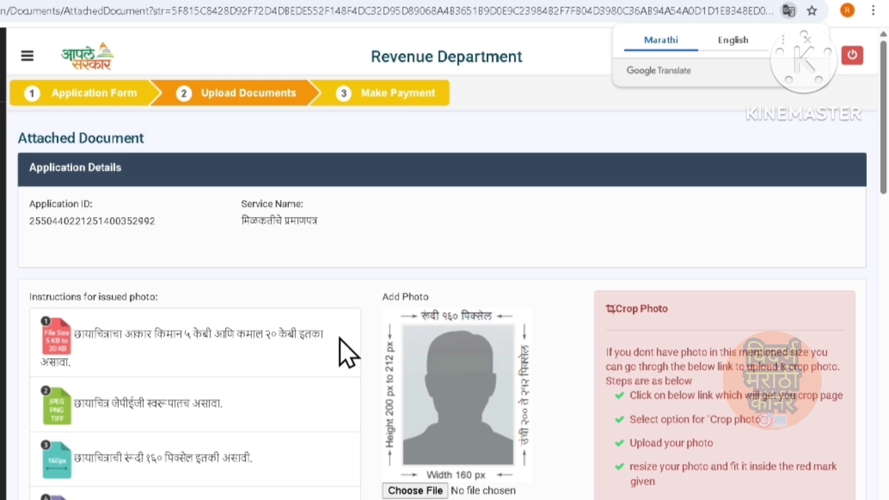
Select the applicant's JPEG photo from Downloads under Add Photo
{"action": "scroll", "coordinate": [348, 355], "scroll_direction": "down", "scroll_amount": 2}
{"action": "left_click", "coordinate": [427, 361]}
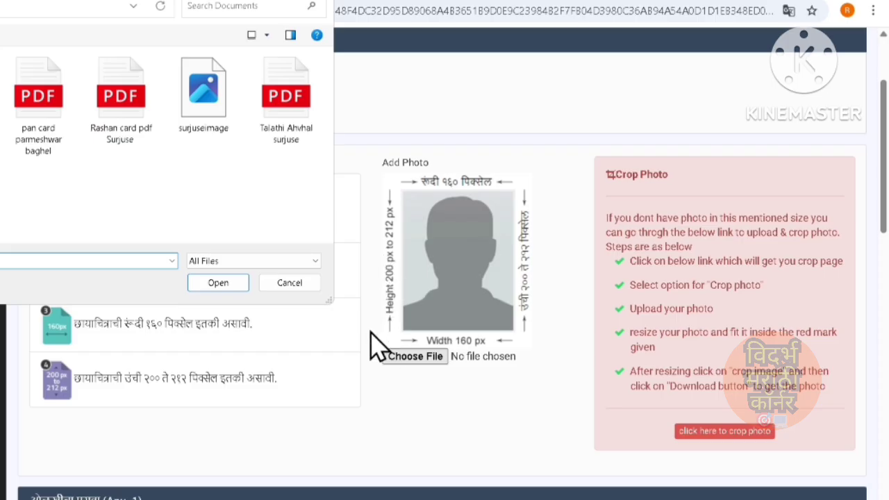
{"action": "left_click", "coordinate": [210, 128]}
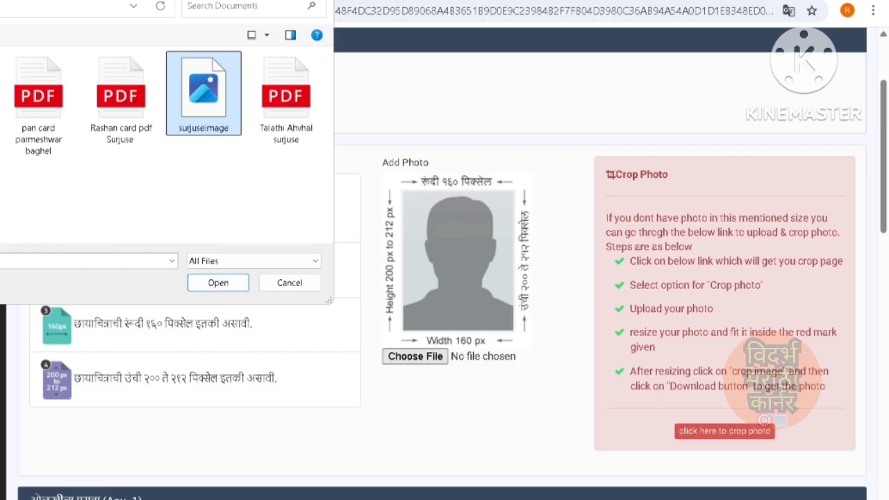
{"action": "left_click", "coordinate": [2, 181]}
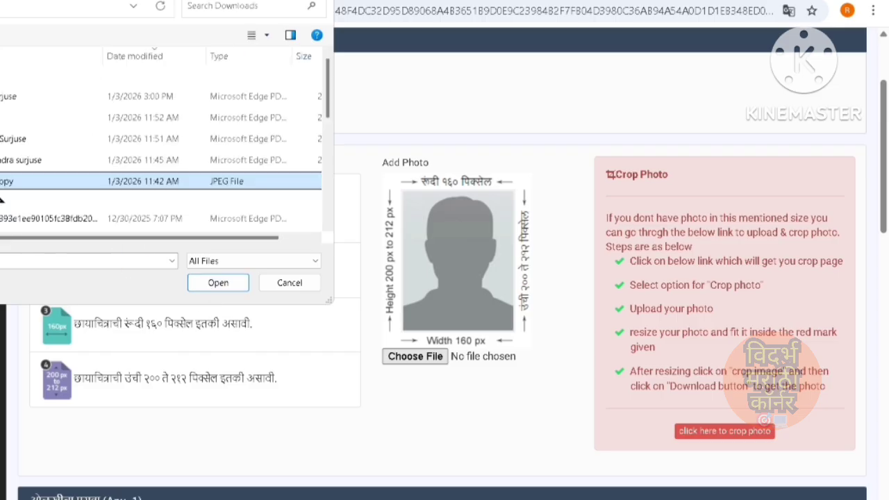
{"action": "left_click", "coordinate": [216, 283]}
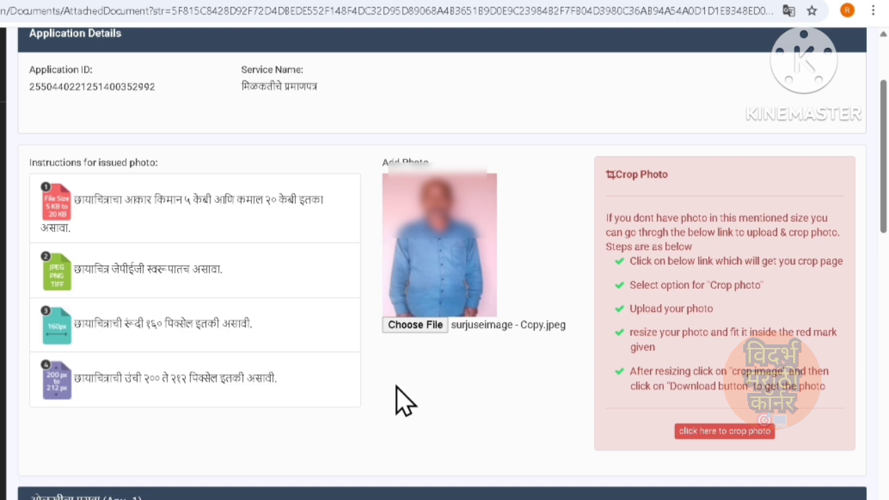
Tick 3) आधार कार्ड as identity proof and upload the Aadhaar card PDF from the computer
{"action": "scroll", "coordinate": [397, 387], "scroll_direction": "down", "scroll_amount": 2}
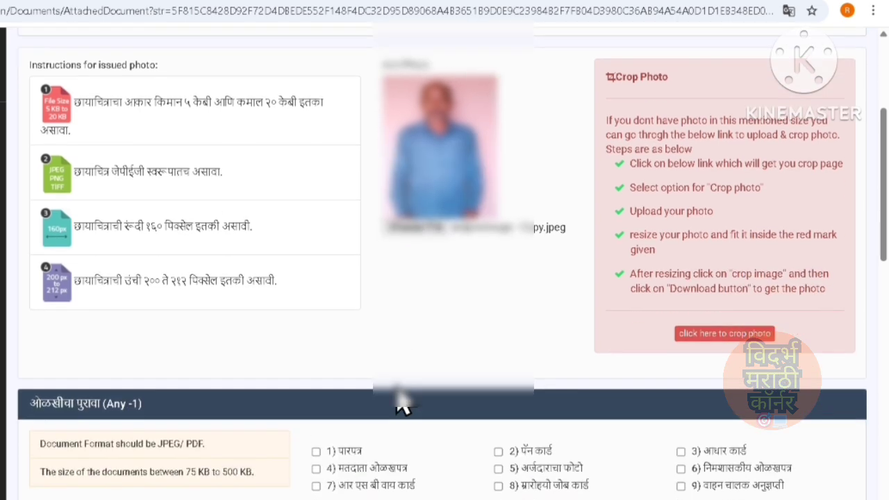
{"action": "scroll", "coordinate": [403, 407], "scroll_direction": "down", "scroll_amount": 3}
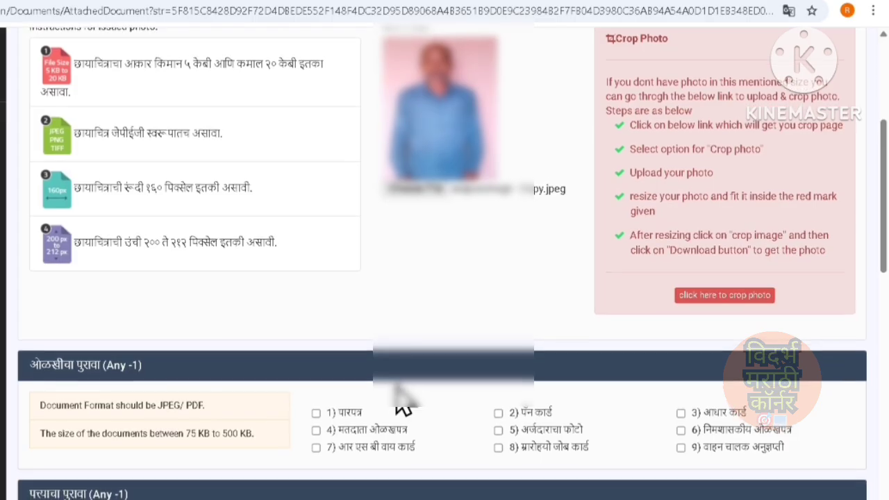
{"action": "scroll", "coordinate": [403, 404], "scroll_direction": "down", "scroll_amount": 1}
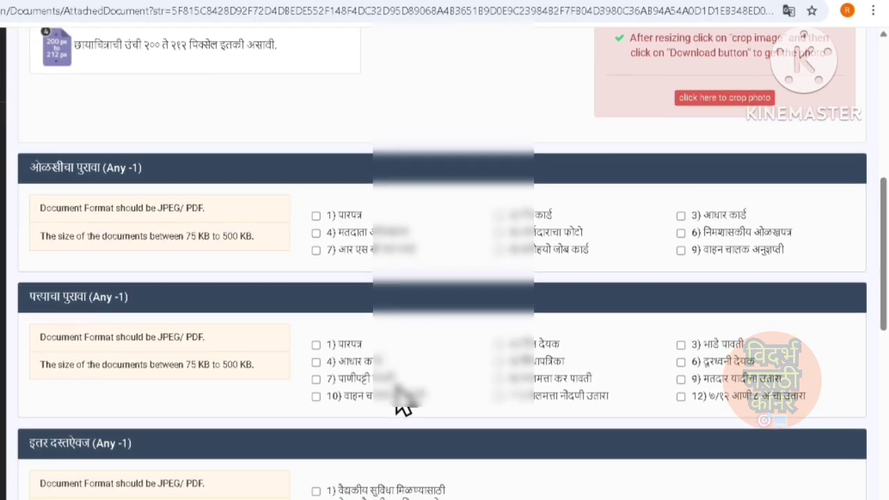
{"action": "left_click", "coordinate": [681, 216]}
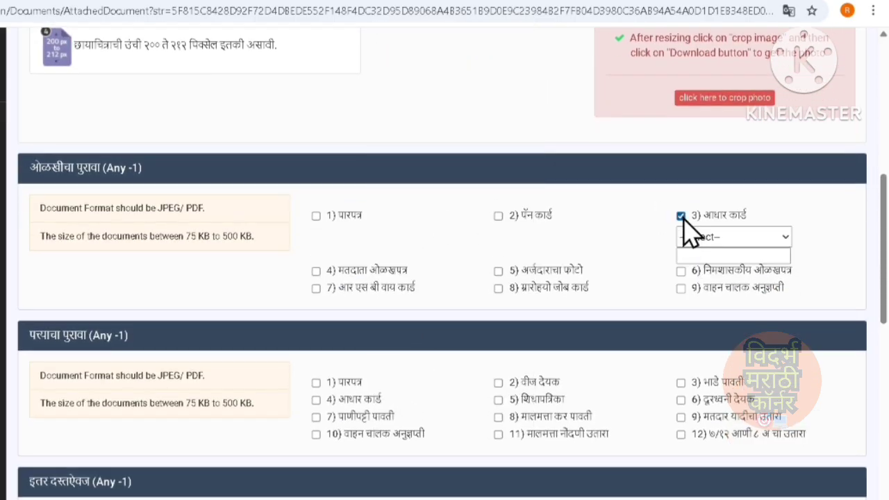
{"action": "left_click", "coordinate": [715, 241]}
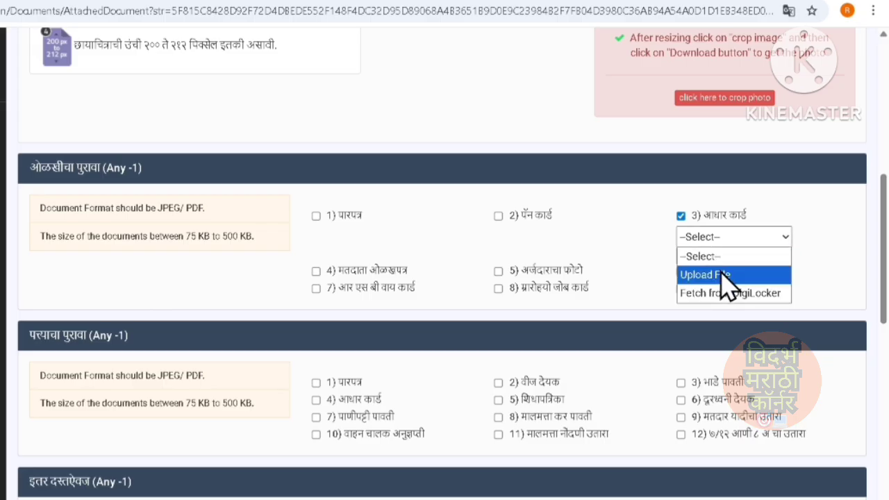
{"action": "left_click", "coordinate": [725, 278]}
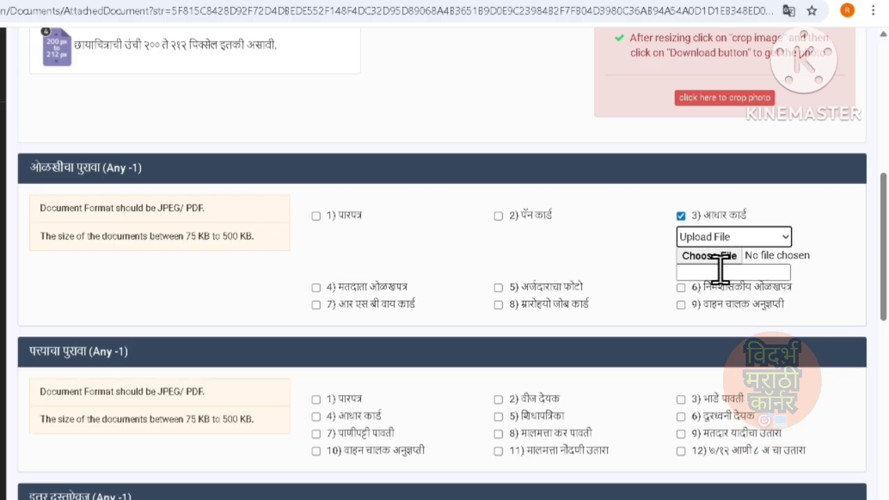
{"action": "left_click", "coordinate": [709, 257]}
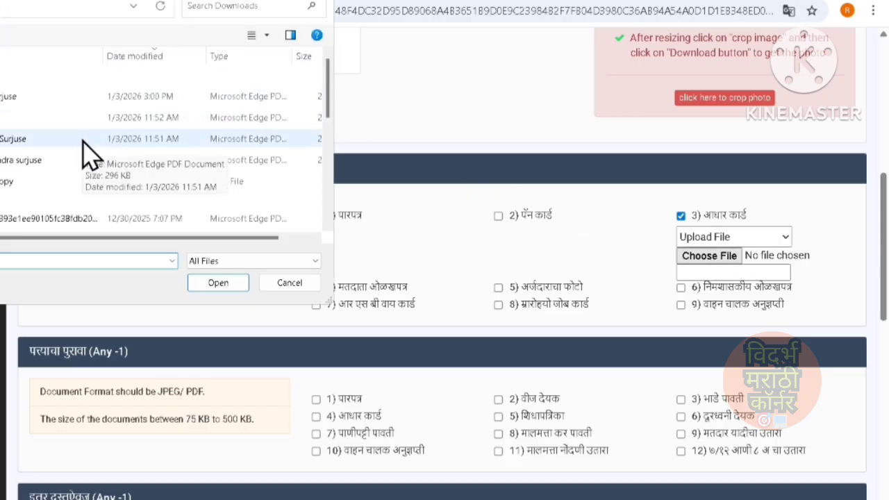
{"action": "left_click", "coordinate": [55, 161]}
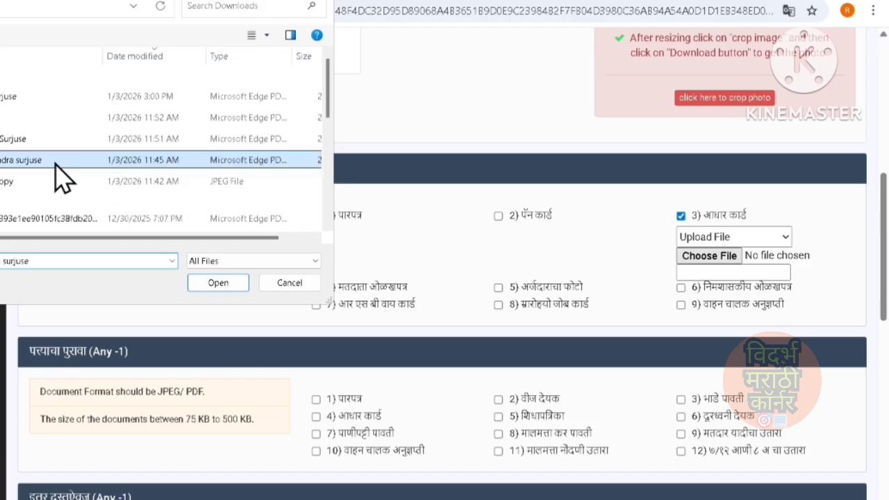
{"action": "left_click", "coordinate": [212, 282]}
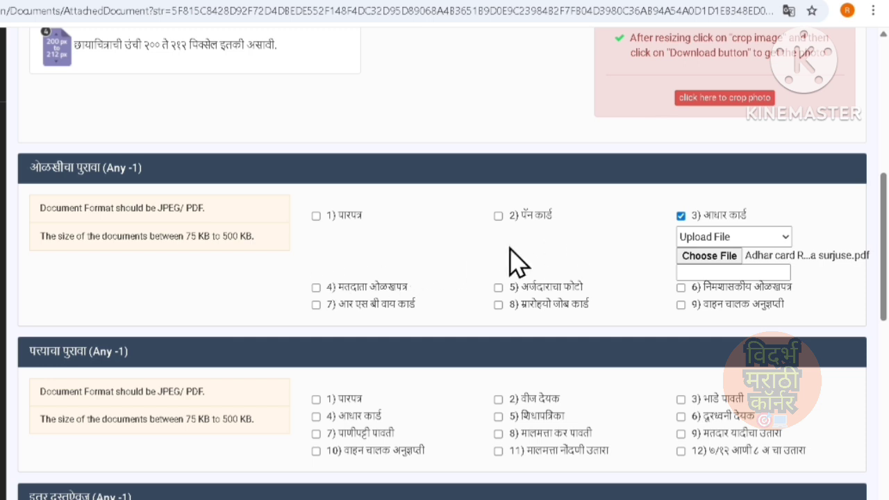
{"action": "scroll", "coordinate": [517, 263], "scroll_direction": "down", "scroll_amount": 3}
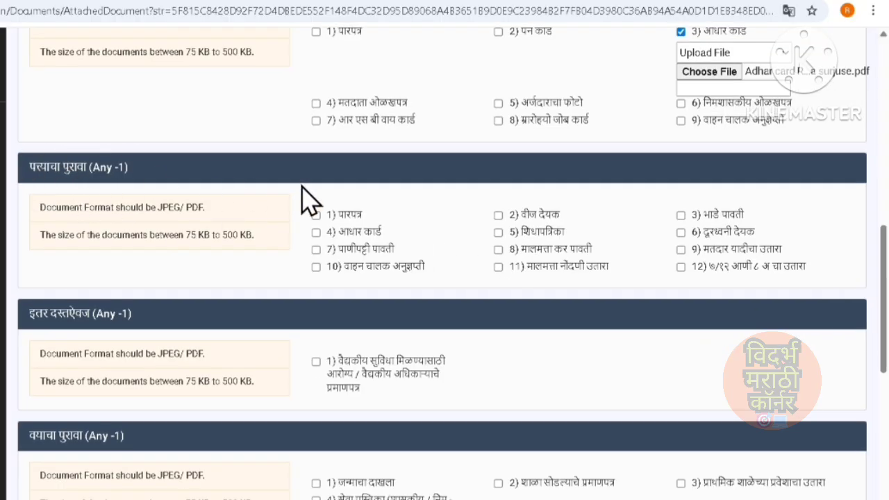
Tick शिधापत्रिका as address proof and upload the ration card PDF
{"action": "left_click", "coordinate": [498, 233]}
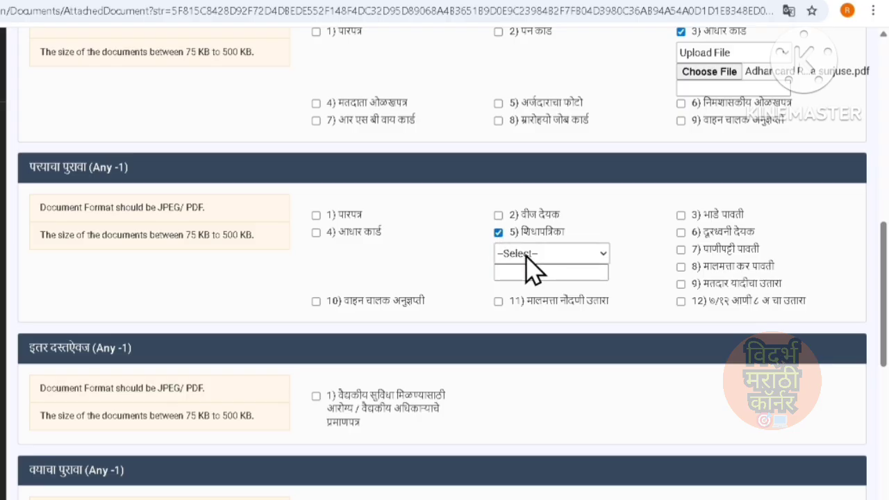
{"action": "left_click", "coordinate": [526, 257]}
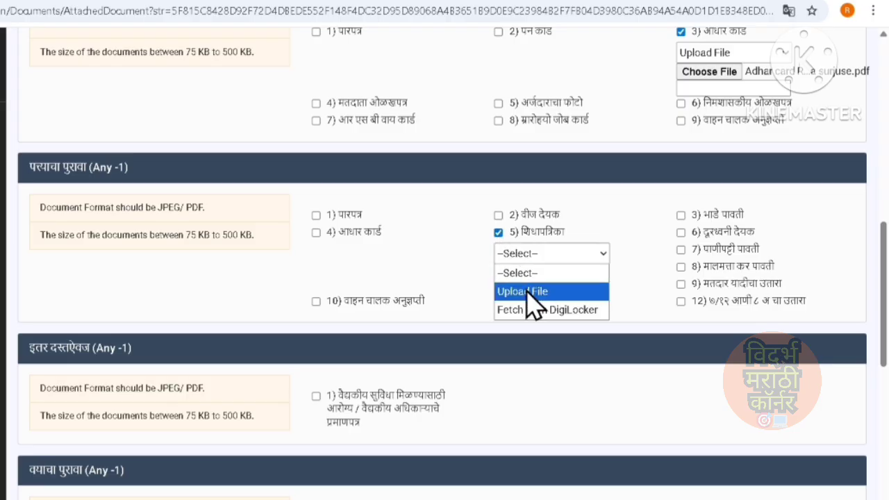
{"action": "left_click", "coordinate": [526, 294]}
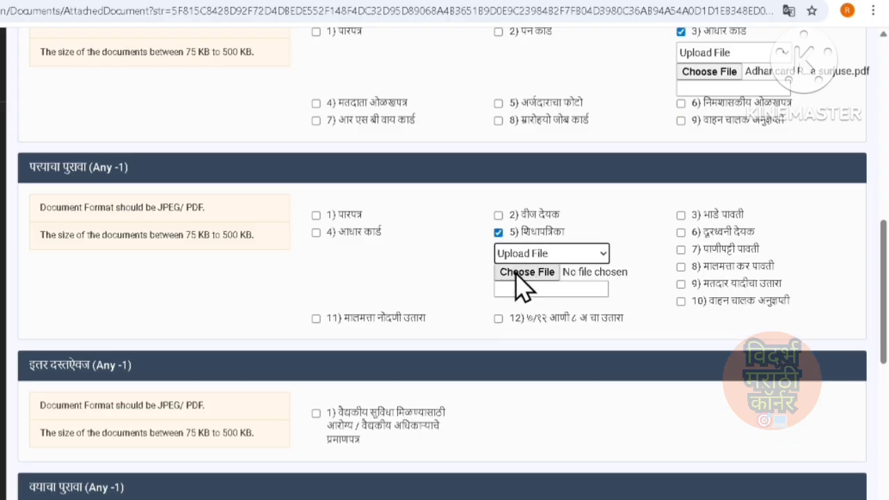
{"action": "left_click", "coordinate": [516, 273]}
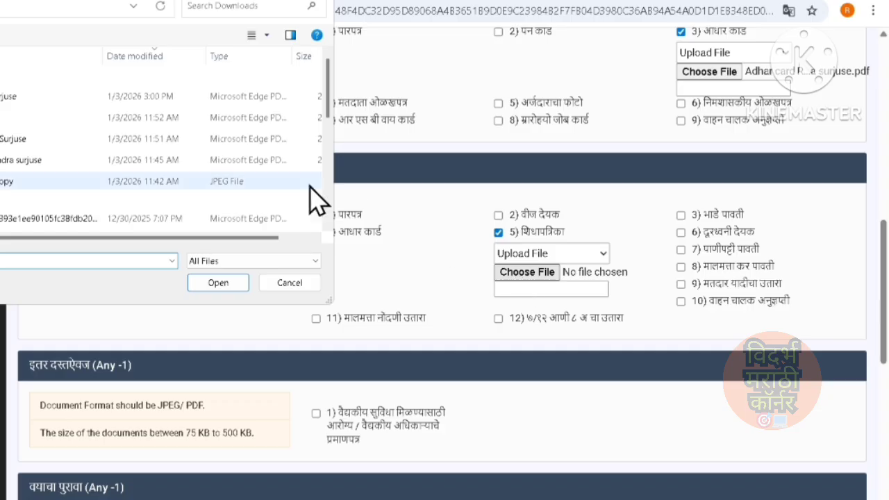
{"action": "left_click", "coordinate": [70, 141]}
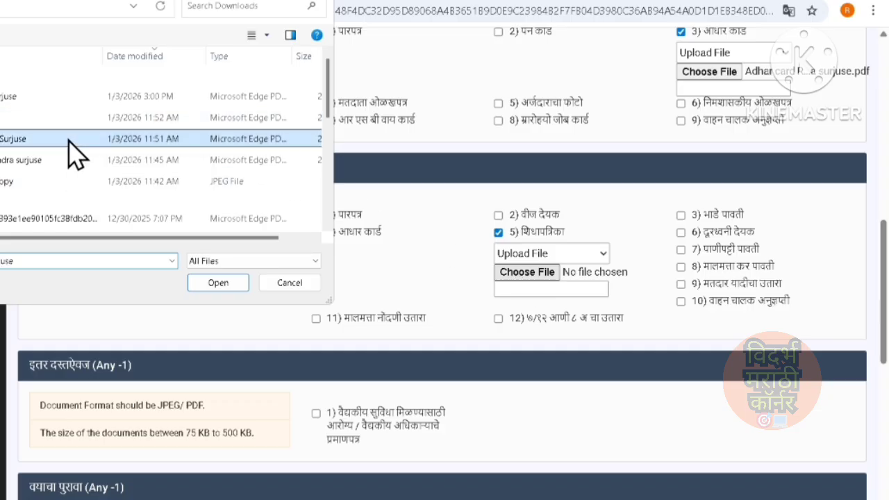
{"action": "left_click", "coordinate": [217, 282]}
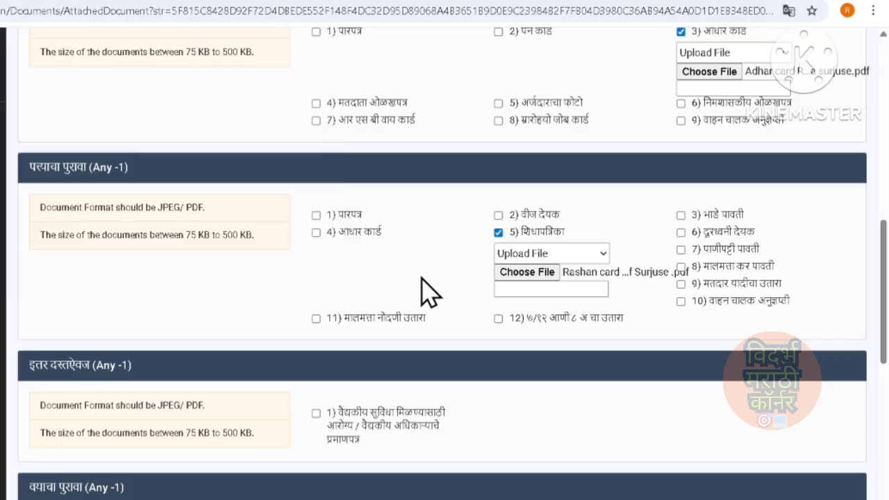
Tick 4) आधार कार्ड as address proof and upload the Aadhaar card PDF from Downloads
{"action": "left_click", "coordinate": [317, 232]}
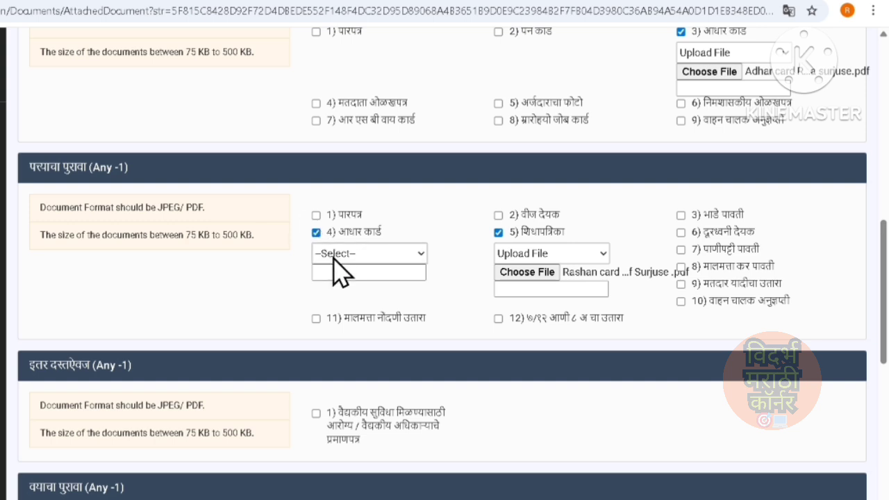
{"action": "left_click", "coordinate": [340, 252]}
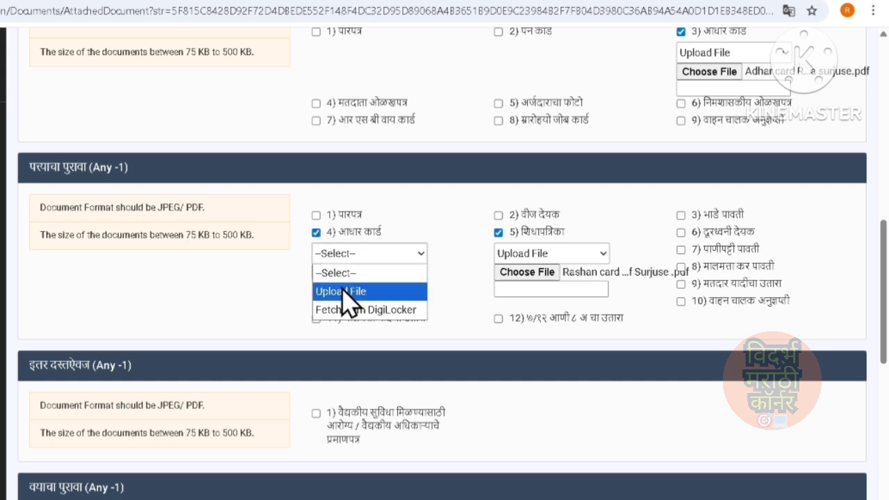
{"action": "left_click", "coordinate": [344, 291]}
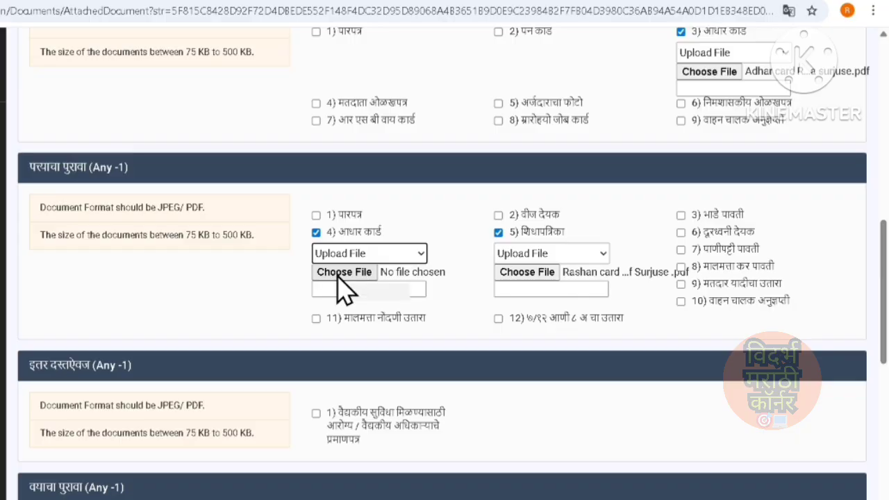
{"action": "left_click", "coordinate": [348, 274]}
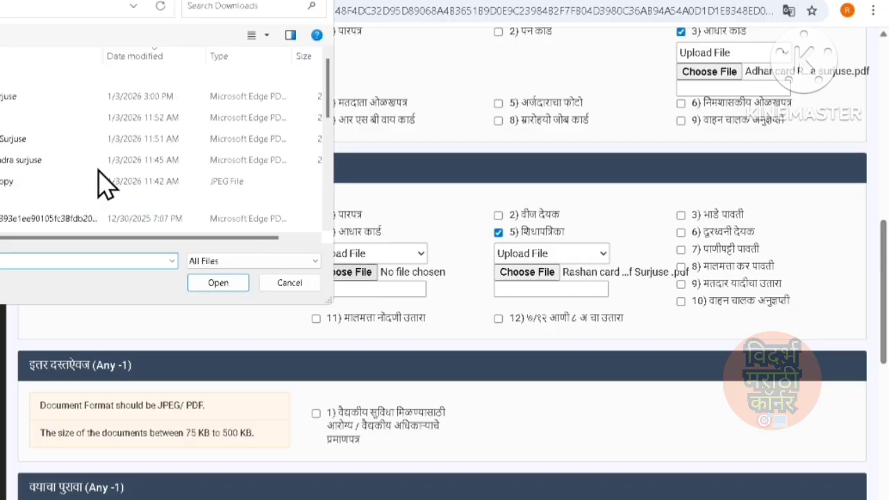
{"action": "left_click", "coordinate": [49, 161]}
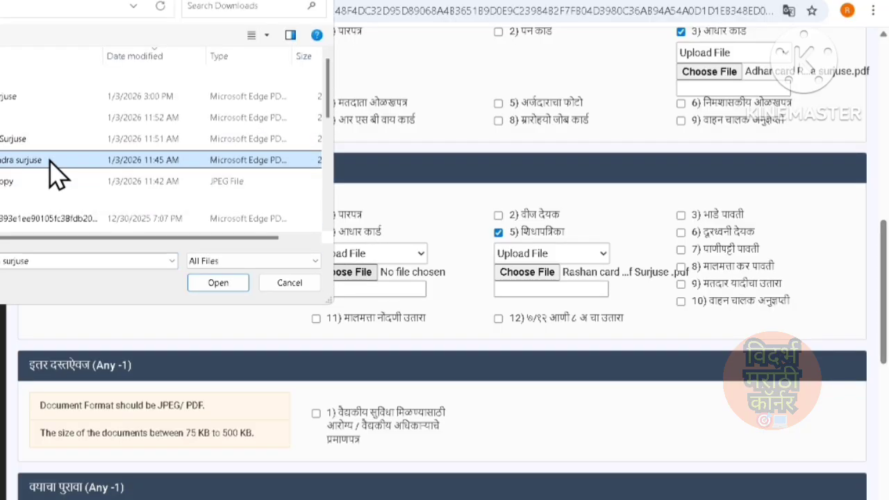
{"action": "left_click", "coordinate": [212, 283]}
Tick item 5 (7/12 and 8-A extract) and attach Talathi Ahvhal surjuse.pdf as income proof
{"action": "scroll", "coordinate": [212, 299], "scroll_direction": "down", "scroll_amount": 3}
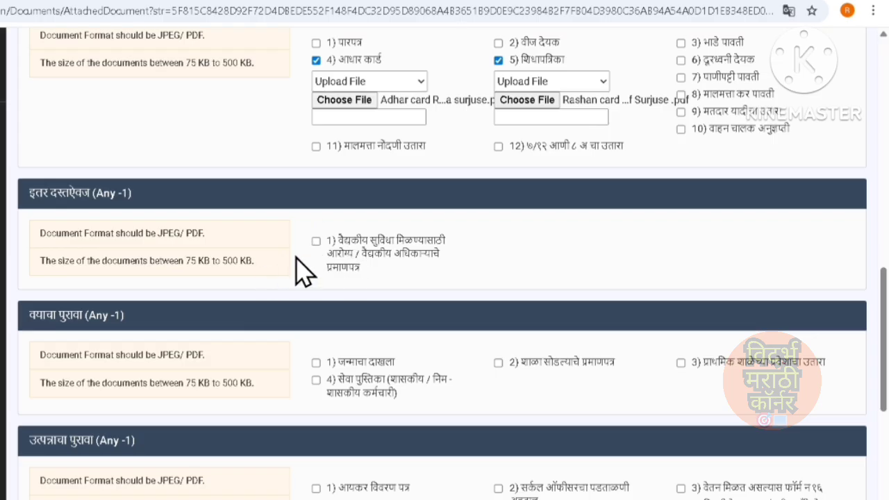
{"action": "scroll", "coordinate": [297, 271], "scroll_direction": "down", "scroll_amount": 2}
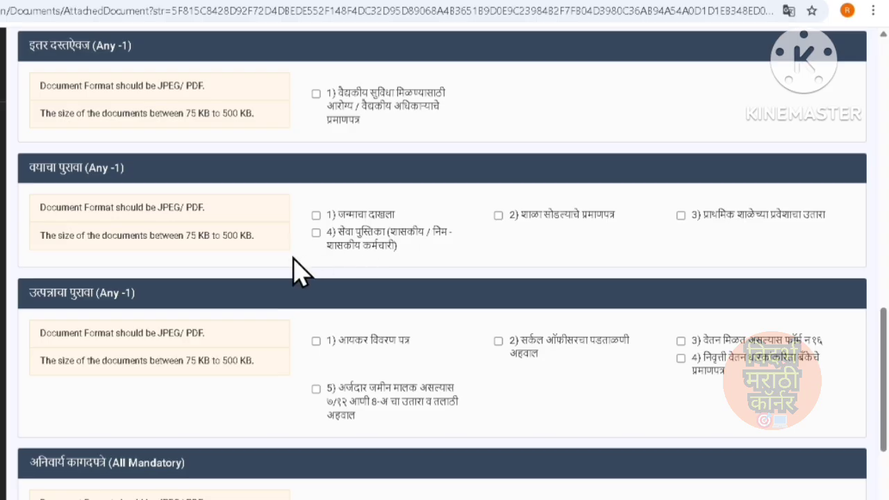
{"action": "scroll", "coordinate": [294, 269], "scroll_direction": "down", "scroll_amount": 1}
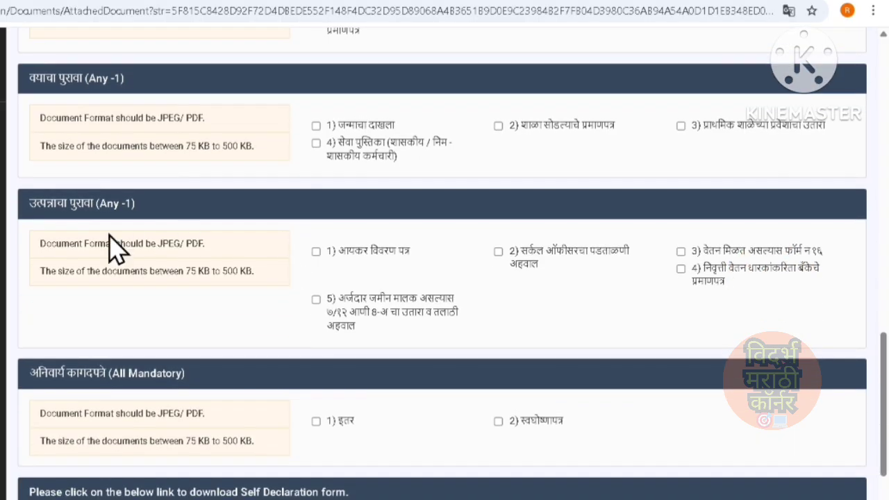
{"action": "left_click_drag", "start_coordinate": [29, 202], "coordinate": [155, 205]}
{"action": "left_click", "coordinate": [316, 299]}
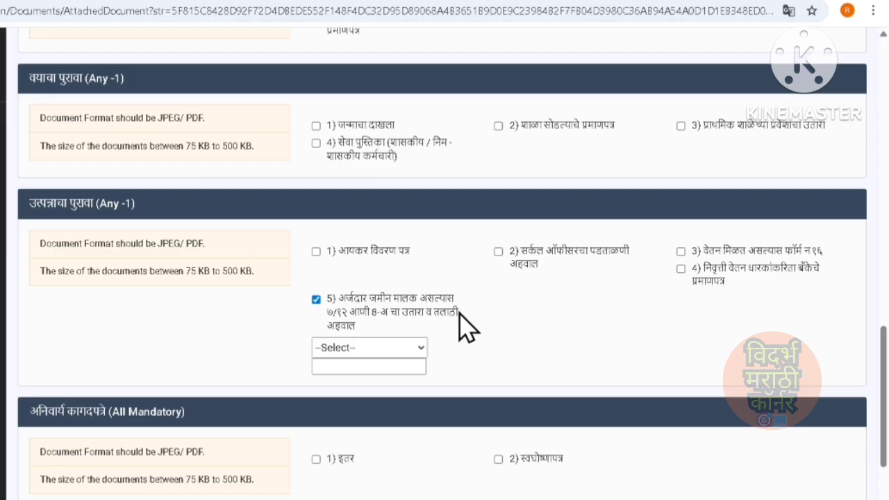
{"action": "left_click", "coordinate": [341, 349]}
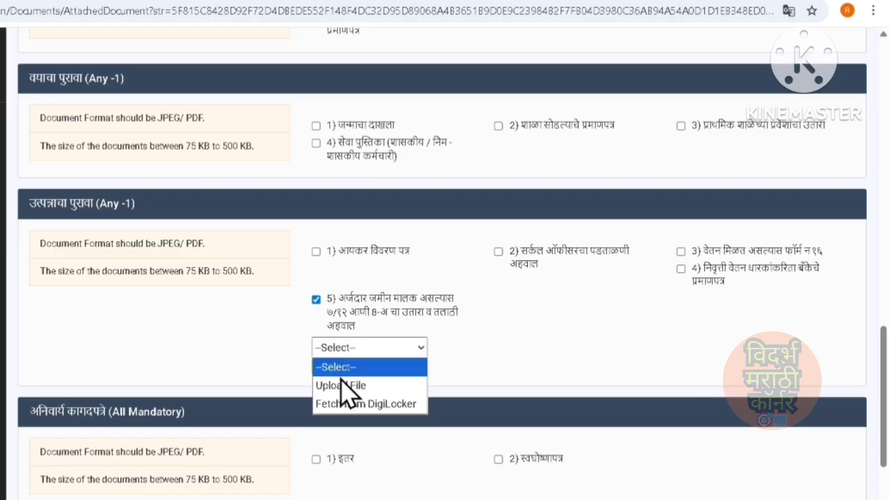
{"action": "left_click", "coordinate": [340, 385]}
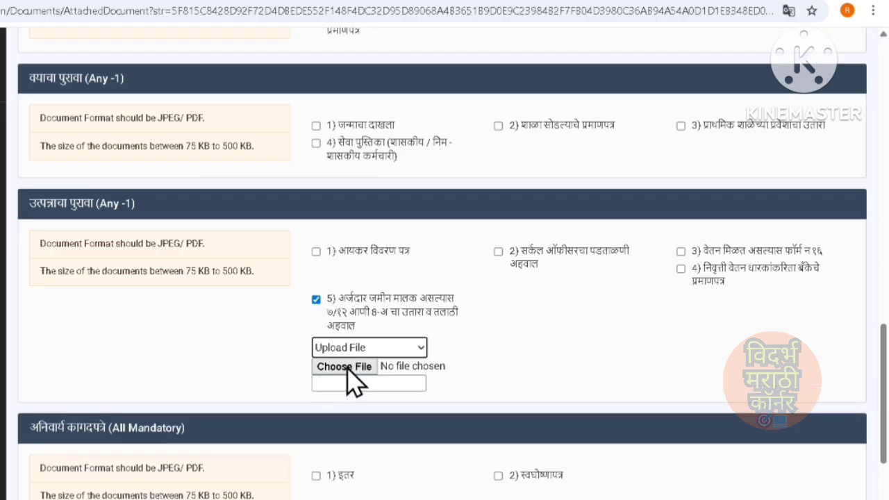
{"action": "left_click", "coordinate": [348, 368]}
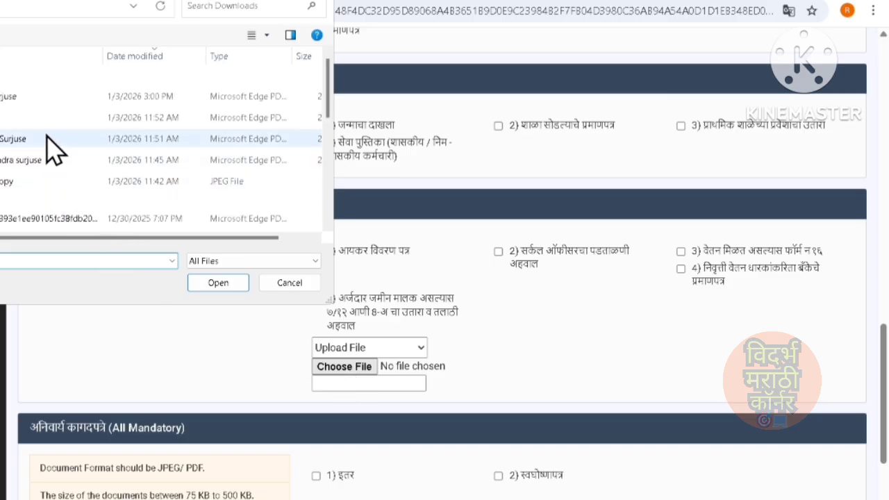
{"action": "left_click", "coordinate": [43, 96]}
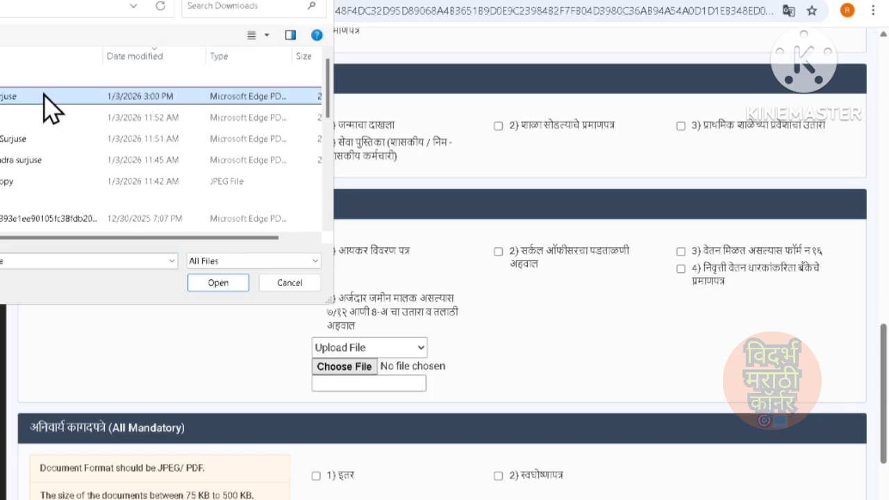
{"action": "left_click", "coordinate": [224, 288]}
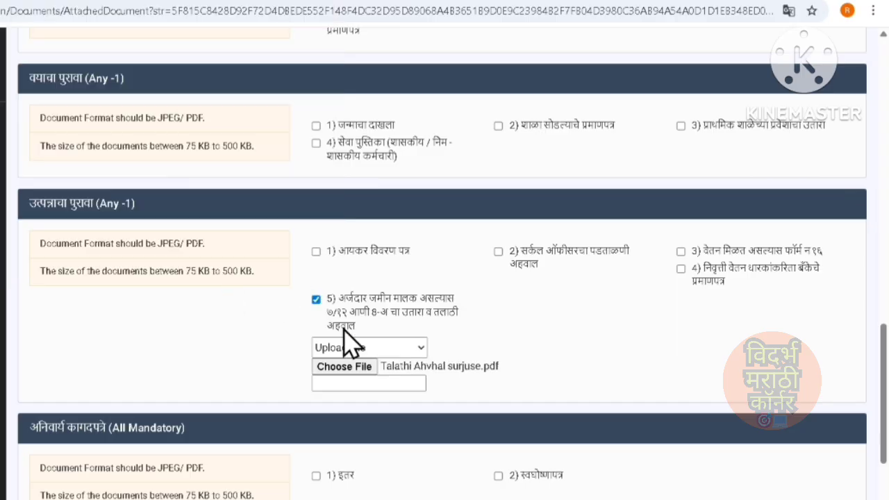
{"action": "scroll", "coordinate": [344, 331], "scroll_direction": "down", "scroll_amount": 5}
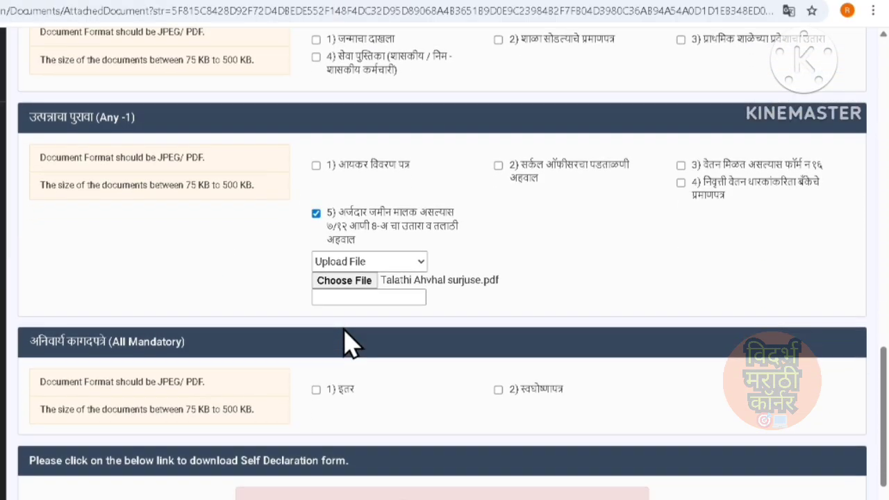
Tick the Other (इतर) mandatory document and attach the Talathi report PDF to it
{"action": "scroll", "coordinate": [344, 332], "scroll_direction": "down", "scroll_amount": 1}
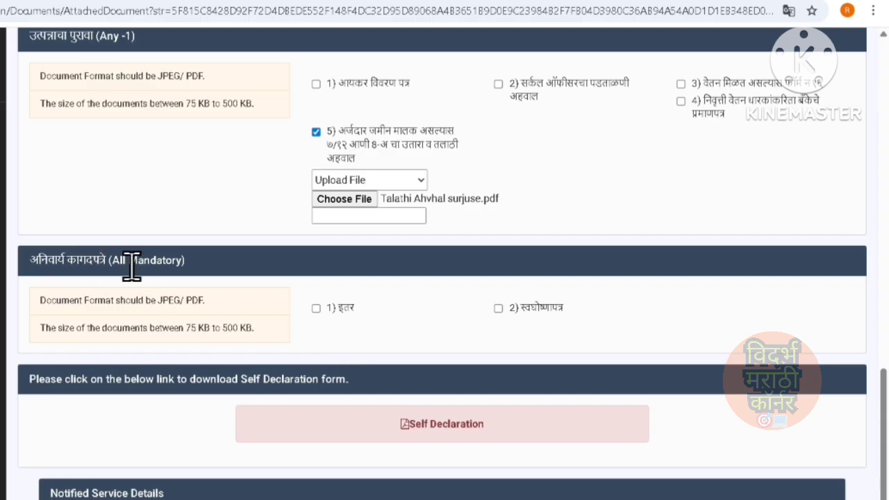
{"action": "left_click", "coordinate": [319, 308]}
{"action": "left_click", "coordinate": [333, 330]}
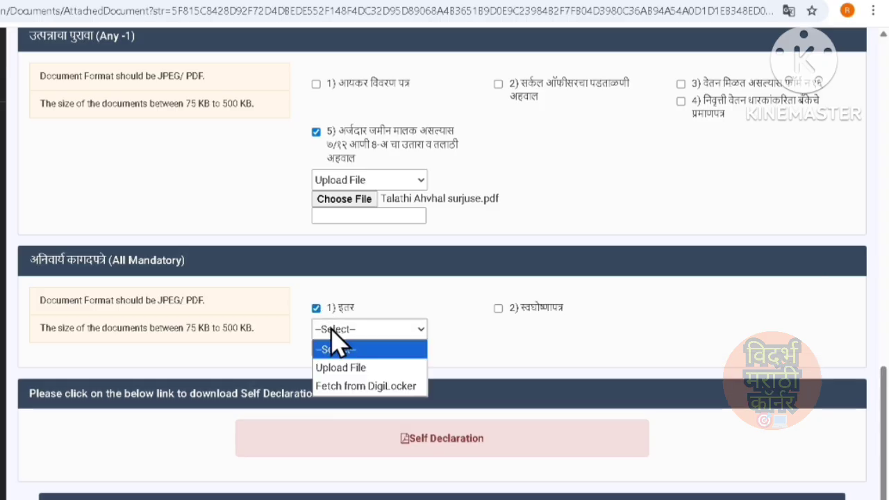
{"action": "left_click", "coordinate": [344, 367]}
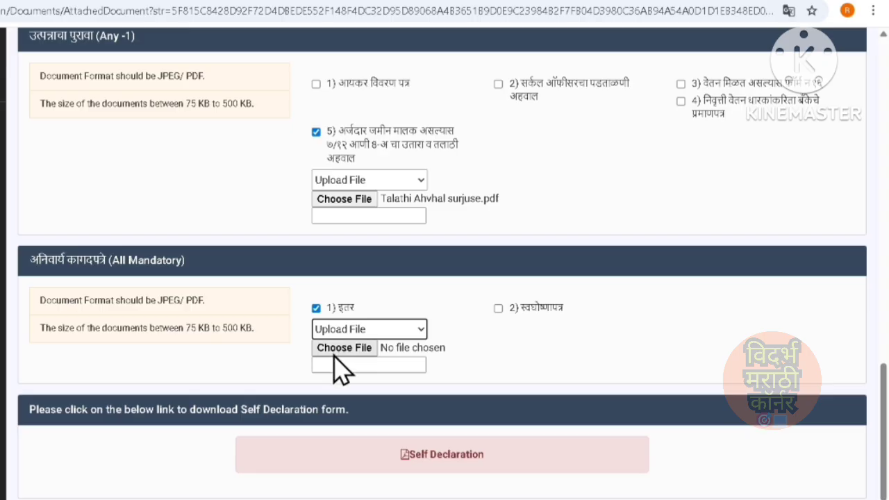
{"action": "left_click", "coordinate": [330, 350]}
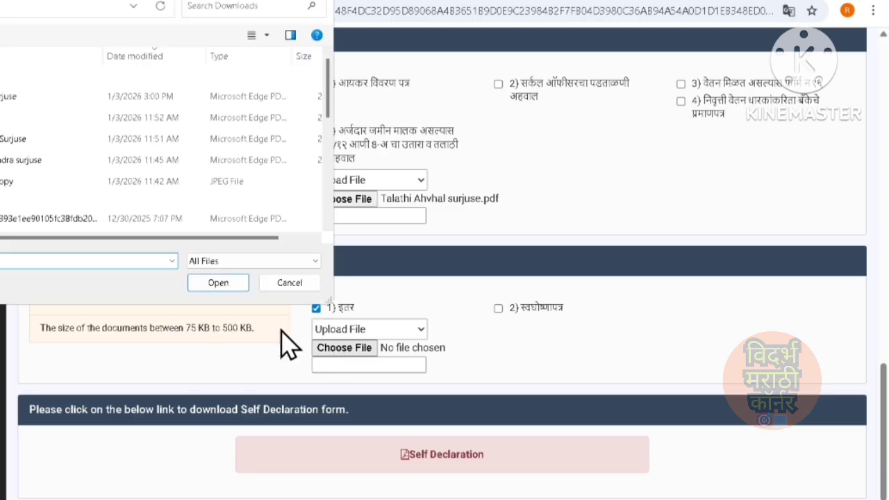
{"action": "left_click", "coordinate": [4, 99]}
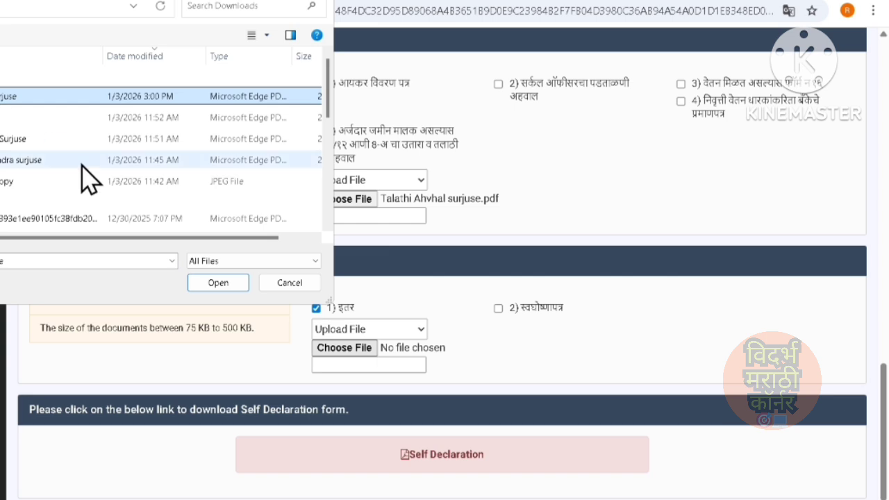
{"action": "left_click", "coordinate": [205, 284]}
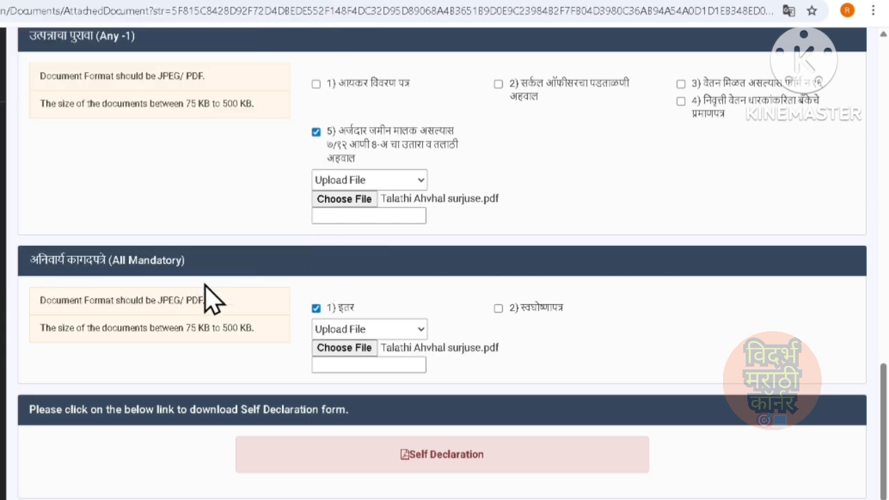
Tick स्वघोषणापत्र and attach the self-declaration PDF saved at 11:52 AM
{"action": "left_click", "coordinate": [498, 308]}
{"action": "left_click", "coordinate": [520, 335]}
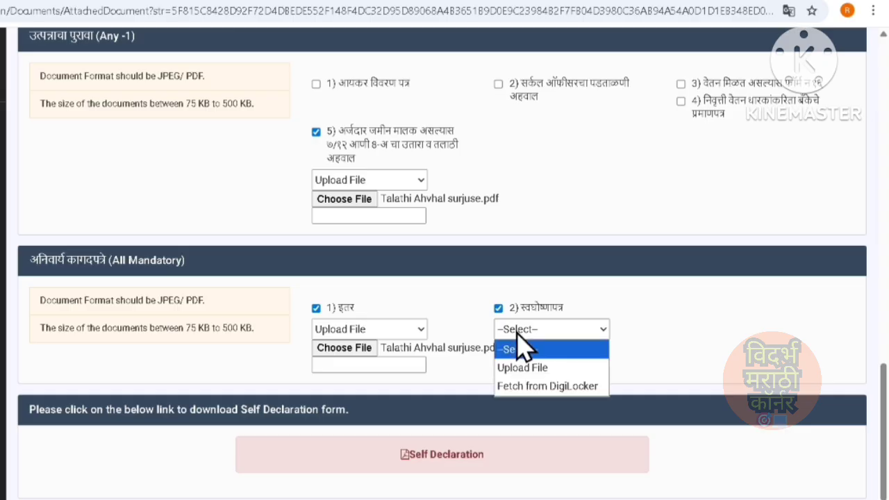
{"action": "left_click", "coordinate": [528, 368]}
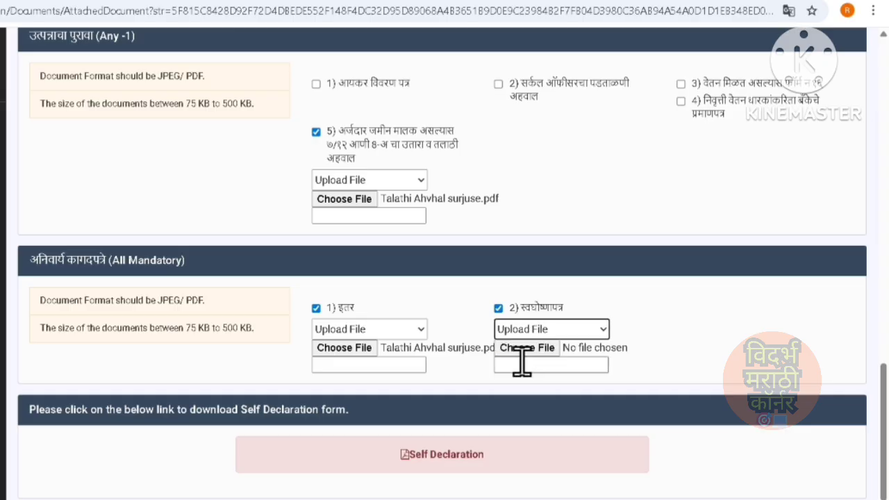
{"action": "left_click", "coordinate": [518, 349]}
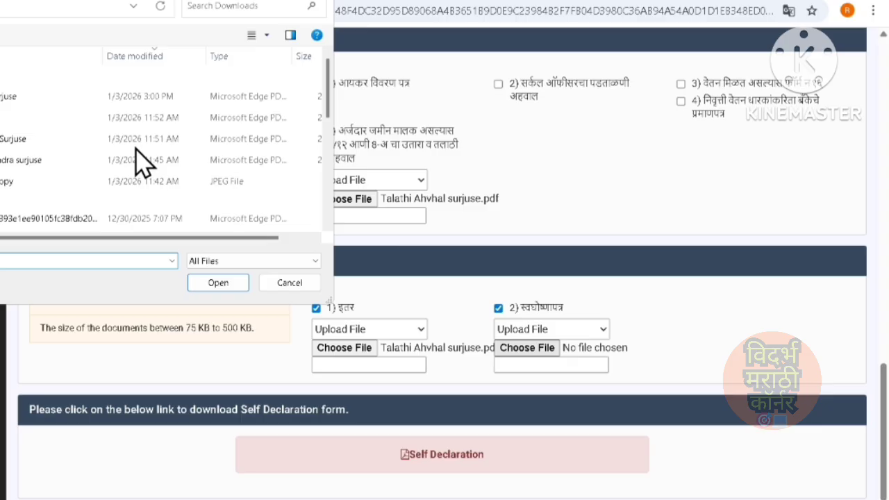
{"action": "left_click", "coordinate": [92, 118]}
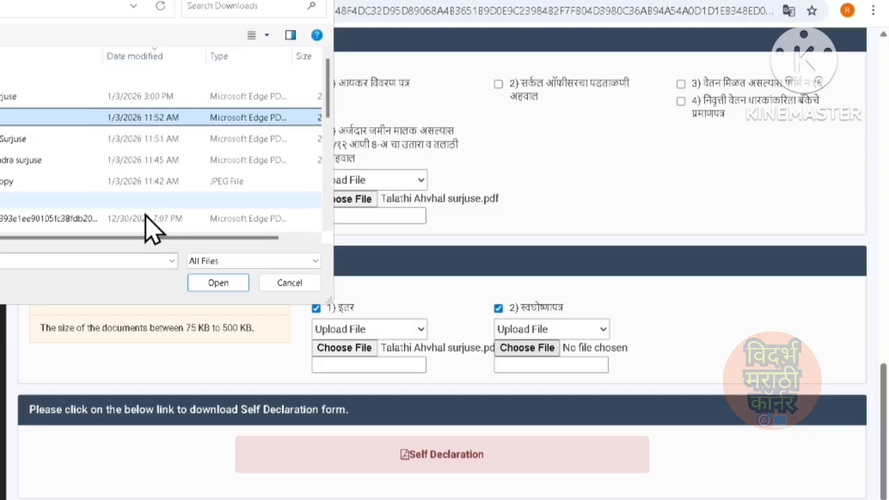
{"action": "left_click", "coordinate": [217, 283]}
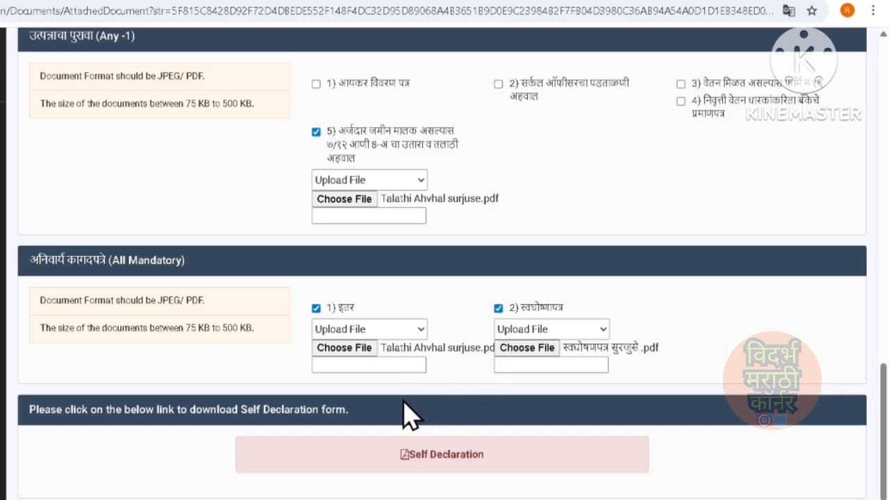
{"action": "scroll", "coordinate": [405, 415], "scroll_direction": "down", "scroll_amount": 2}
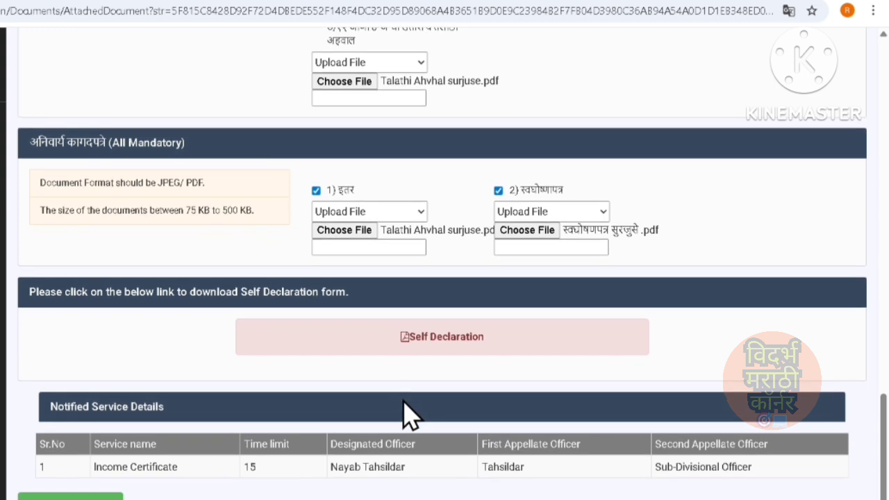
{"action": "scroll", "coordinate": [405, 415], "scroll_direction": "down", "scroll_amount": 1}
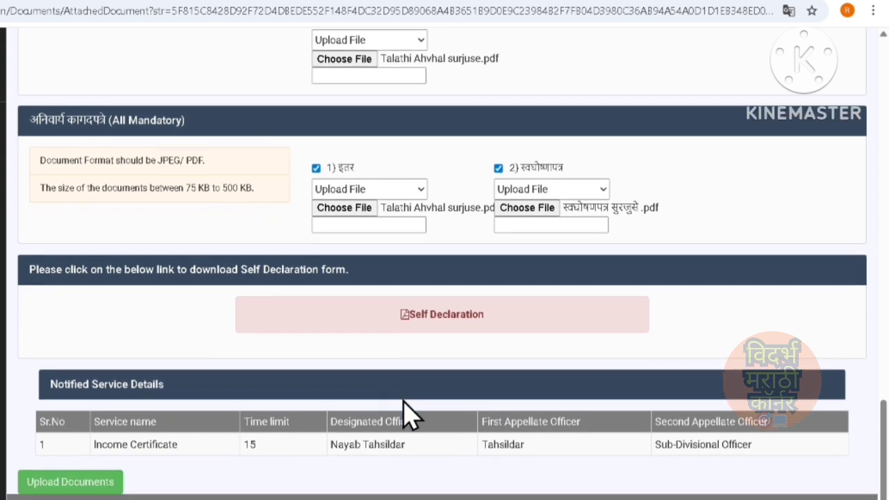
Read both pages of the blank SelfDeclaration.pdf, then go back to the Aaple Sarkar tab
{"action": "left_click", "coordinate": [410, 315]}
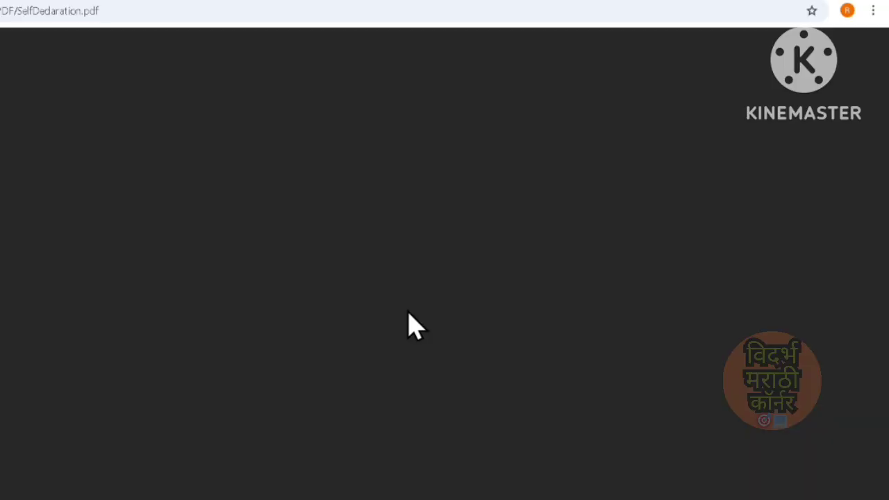
{"action": "scroll", "coordinate": [415, 323], "scroll_direction": "down", "scroll_amount": 3}
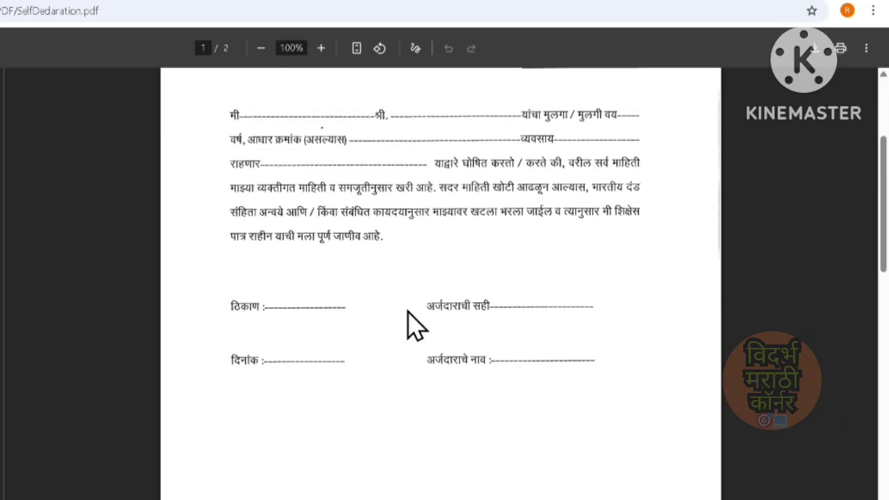
{"action": "scroll", "coordinate": [416, 323], "scroll_direction": "up", "scroll_amount": 3}
{"action": "scroll", "coordinate": [415, 323], "scroll_direction": "down", "scroll_amount": 4}
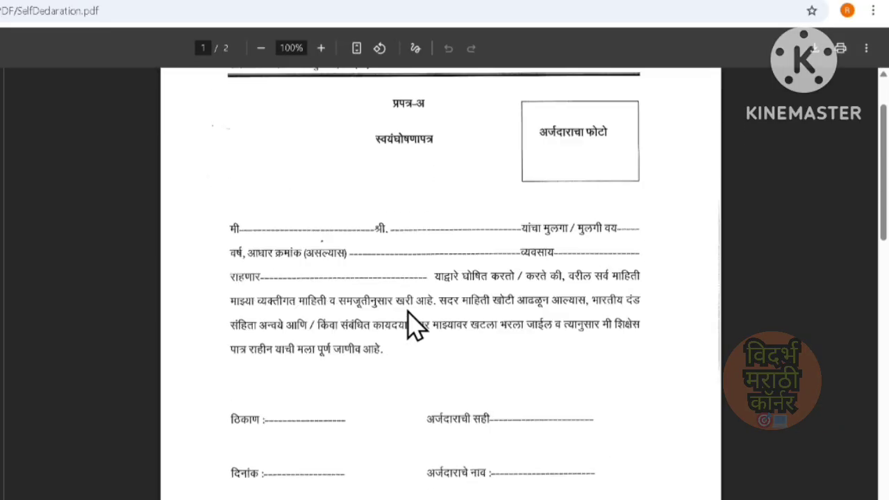
{"action": "scroll", "coordinate": [415, 323], "scroll_direction": "down", "scroll_amount": 8}
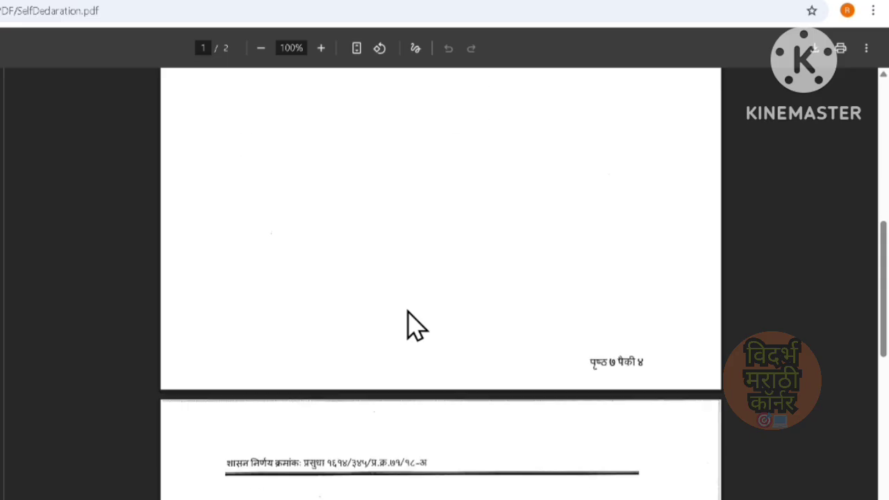
{"action": "scroll", "coordinate": [416, 323], "scroll_direction": "down", "scroll_amount": 4}
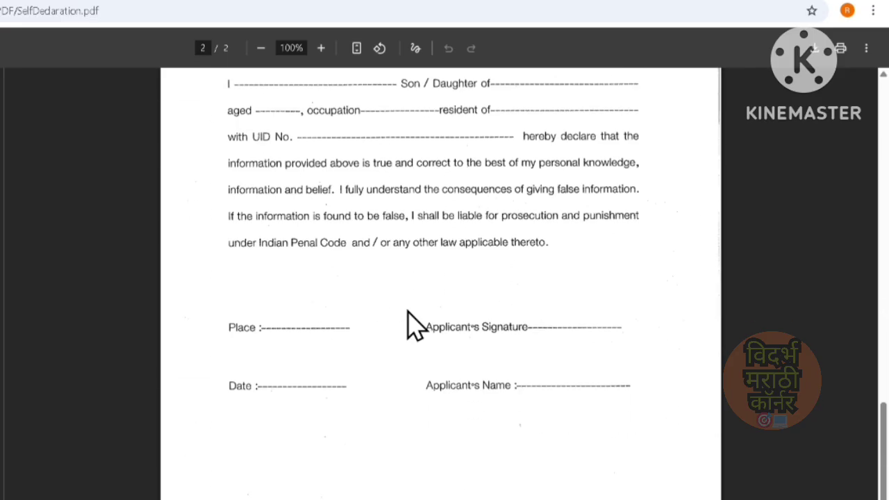
{"action": "scroll", "coordinate": [416, 323], "scroll_direction": "up", "scroll_amount": 15}
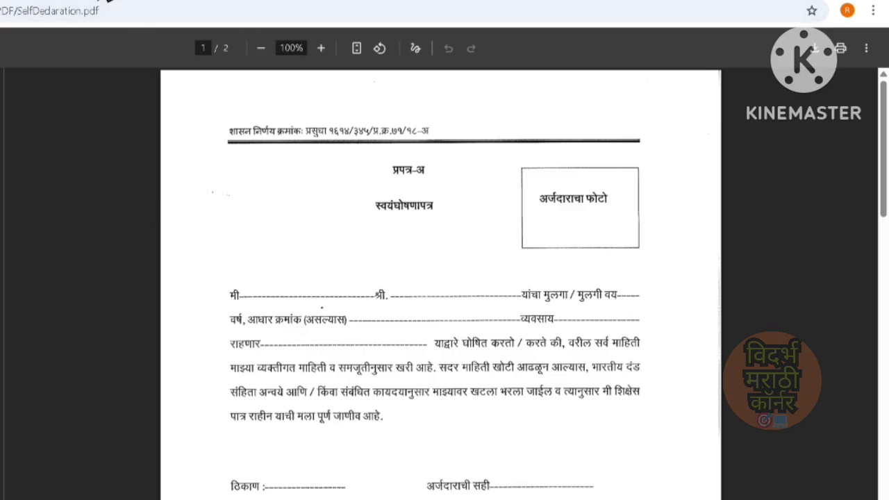
{"action": "left_click", "coordinate": [110, 1]}
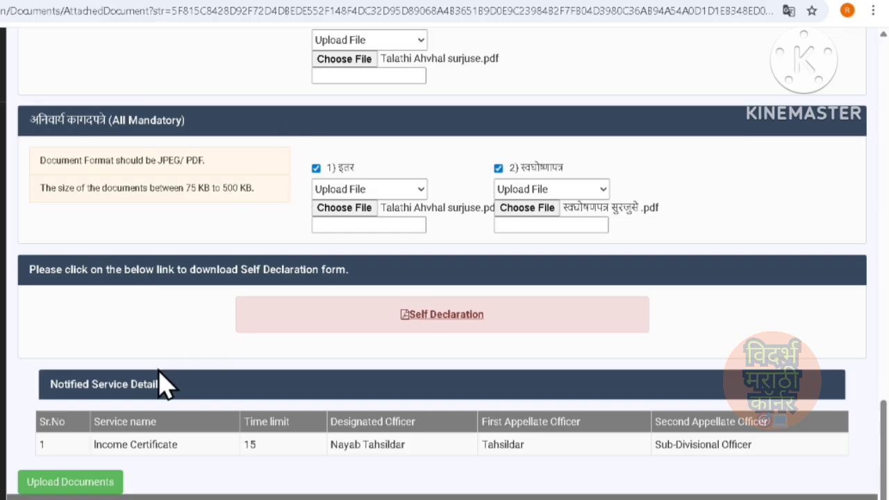
Upload the attached documents and acknowledge 'Document Is Saved Successfully' to reach Make Payment
{"action": "left_click", "coordinate": [76, 484]}
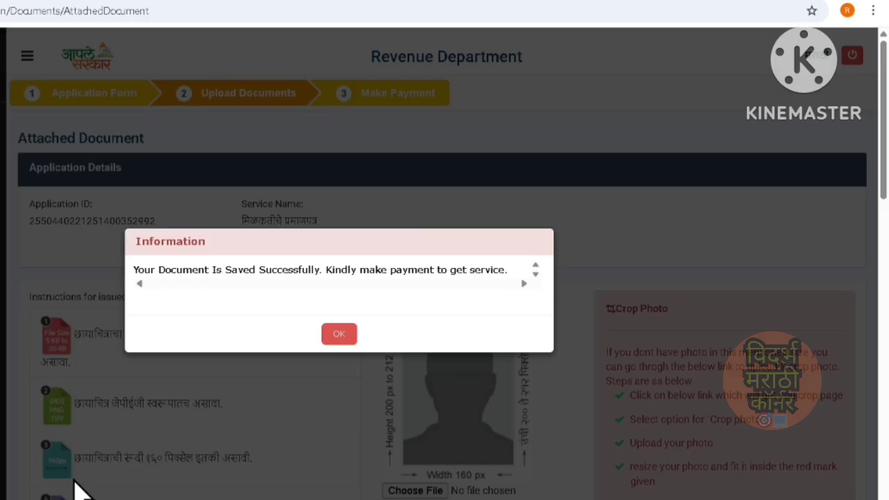
{"action": "left_click", "coordinate": [339, 340]}
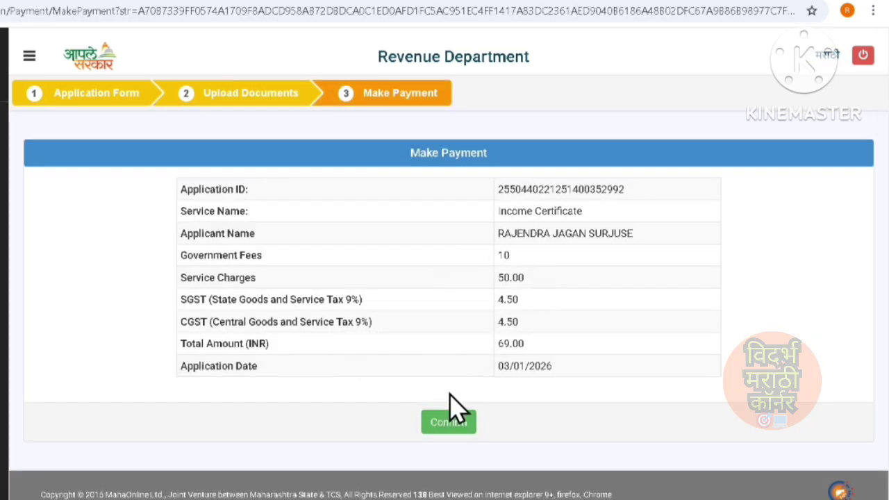
Confirm the 69.00 INR fee and choose Pay Gov India under IMPS
{"action": "left_click", "coordinate": [439, 420]}
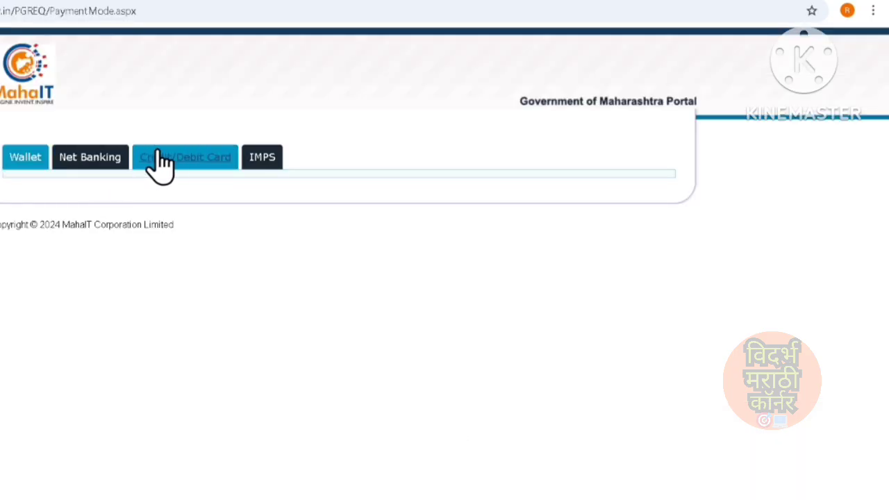
{"action": "left_click", "coordinate": [264, 156]}
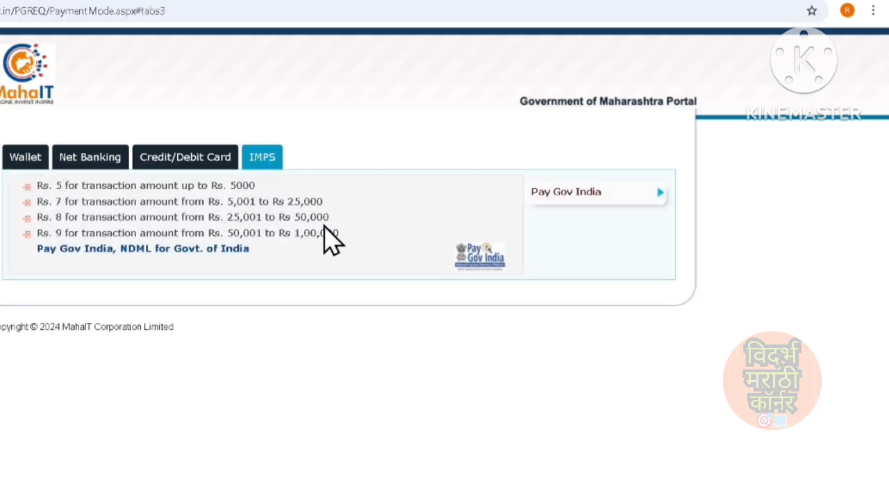
{"action": "left_click", "coordinate": [551, 207]}
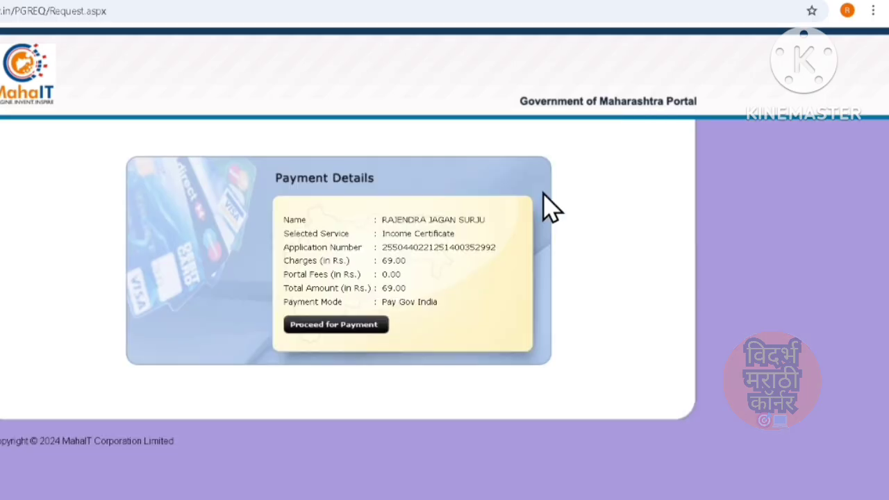
Pay the ₹69.00 fee on BillDesk by scanning the UPI QR code
{"action": "left_click", "coordinate": [370, 326]}
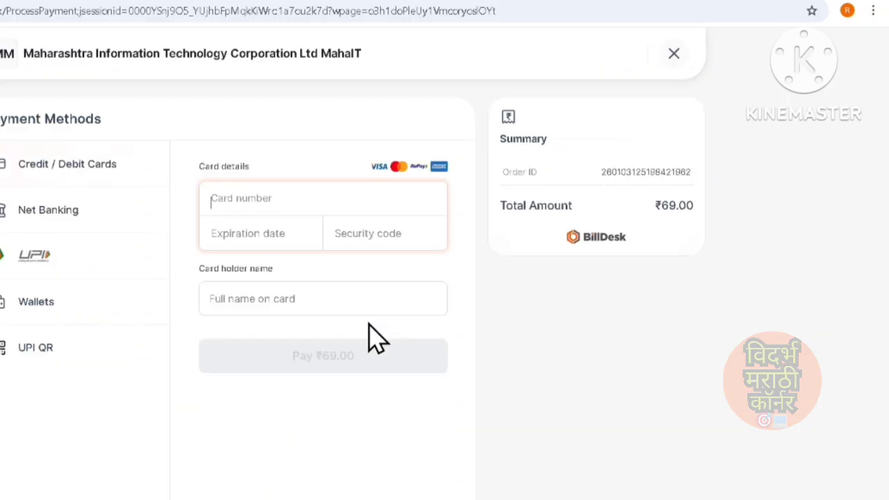
{"action": "left_click", "coordinate": [104, 265]}
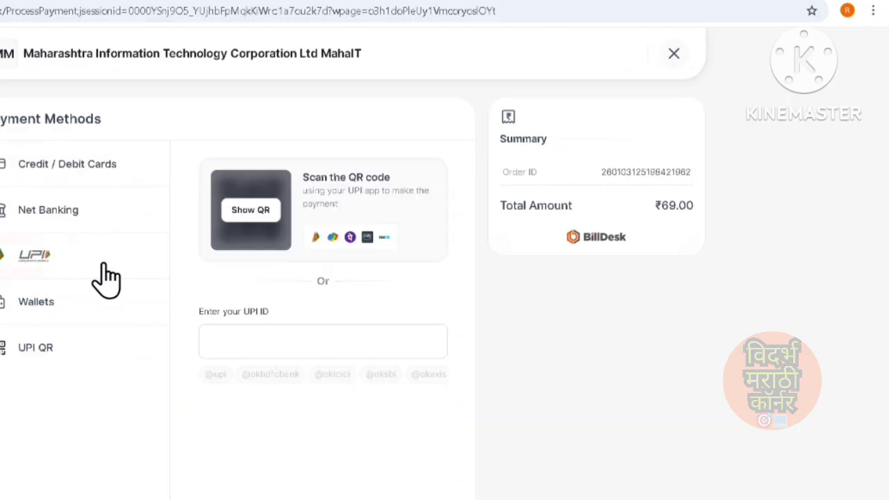
{"action": "left_click", "coordinate": [251, 210]}
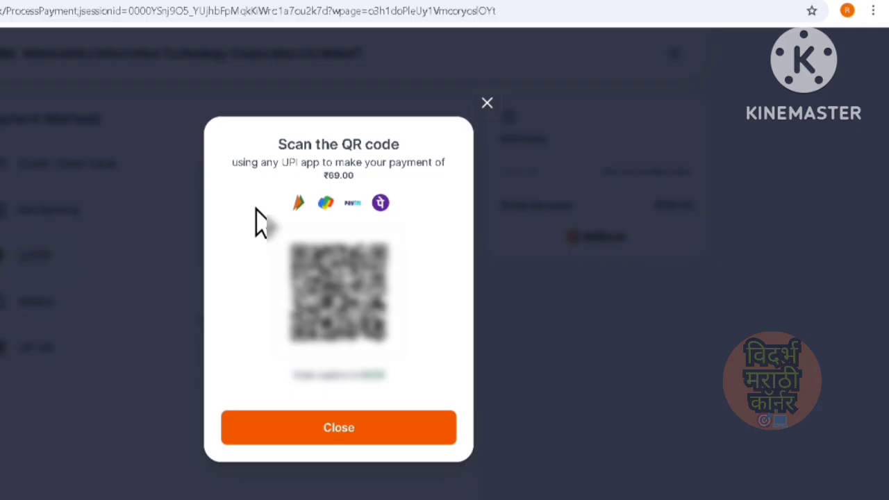
{"action": "left_click", "coordinate": [360, 428]}
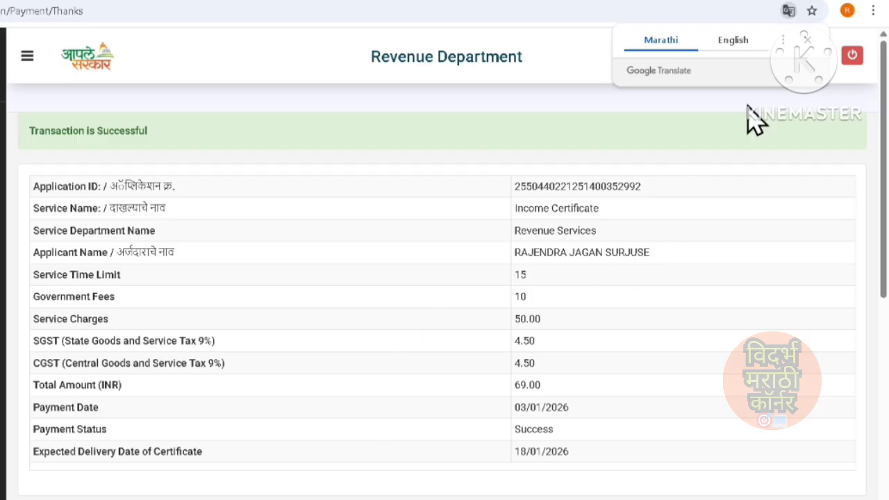
Dismiss the translation offer and scroll through the payment receipt's print preview
{"action": "left_click", "coordinate": [804, 48]}
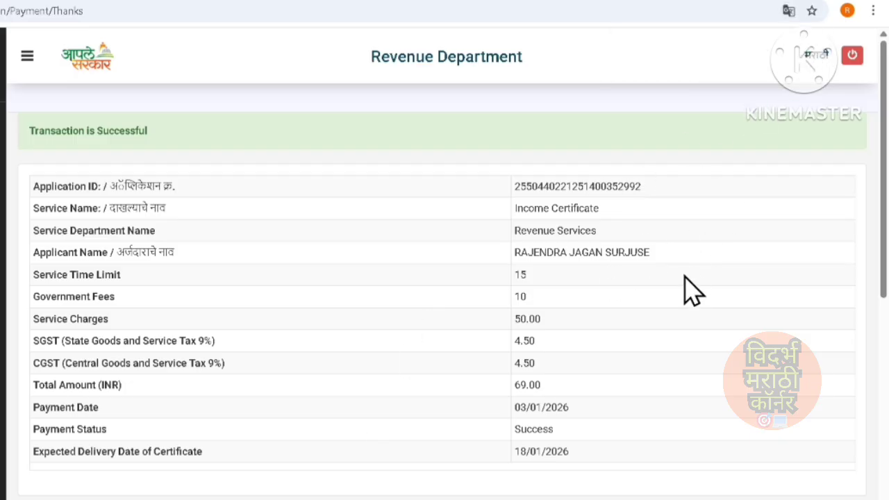
{"action": "scroll", "coordinate": [692, 291], "scroll_direction": "down", "scroll_amount": 7}
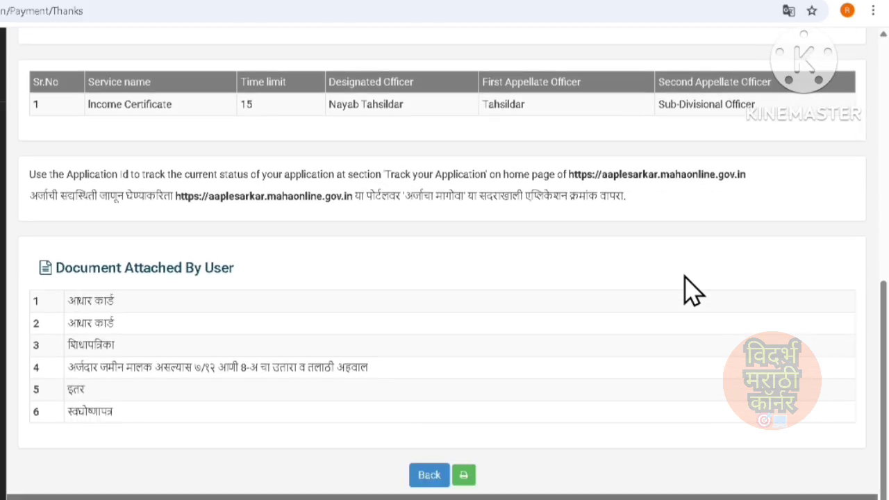
{"action": "left_click", "coordinate": [464, 477]}
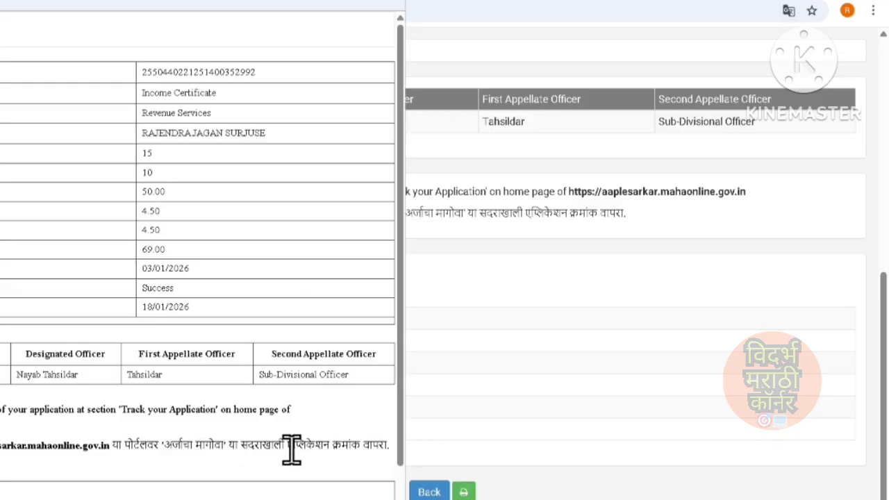
{"action": "scroll", "coordinate": [291, 449], "scroll_direction": "down", "scroll_amount": 2}
{"action": "scroll", "coordinate": [293, 455], "scroll_direction": "up", "scroll_amount": 2}
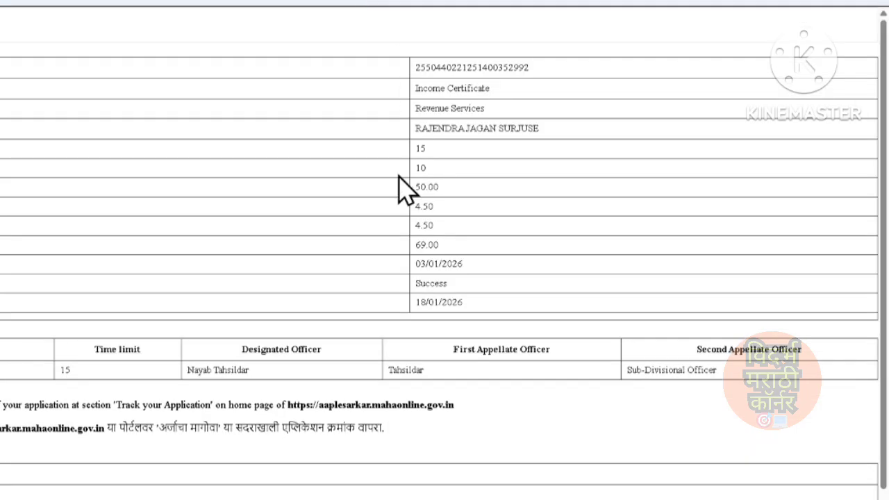
{"action": "scroll", "coordinate": [400, 188], "scroll_direction": "down", "scroll_amount": 1}
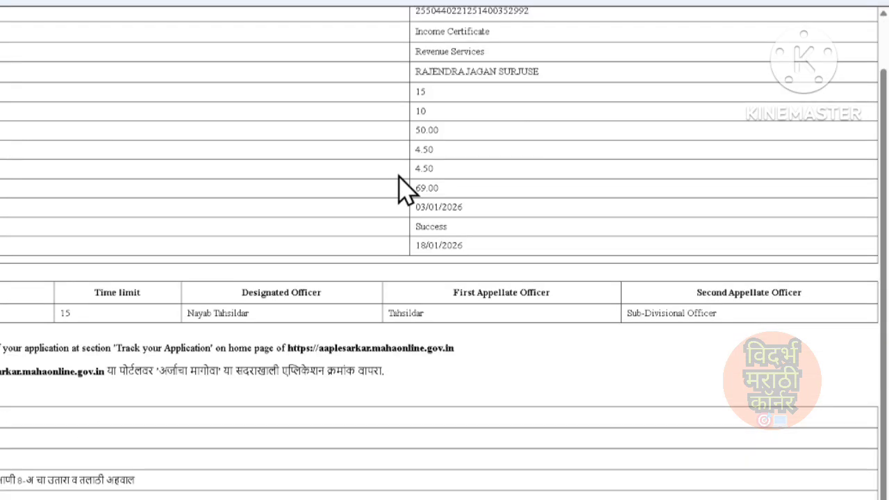
{"action": "scroll", "coordinate": [401, 189], "scroll_direction": "up", "scroll_amount": 1}
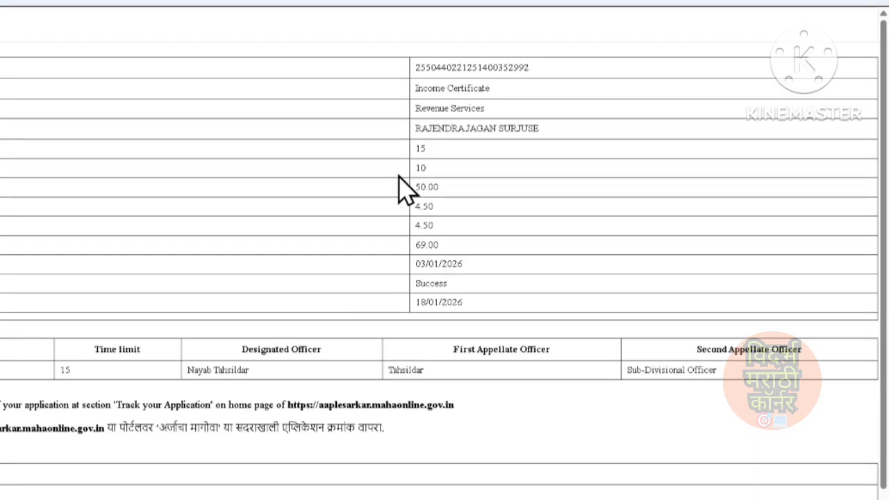
{"action": "scroll", "coordinate": [411, 72], "scroll_direction": "down", "scroll_amount": 1}
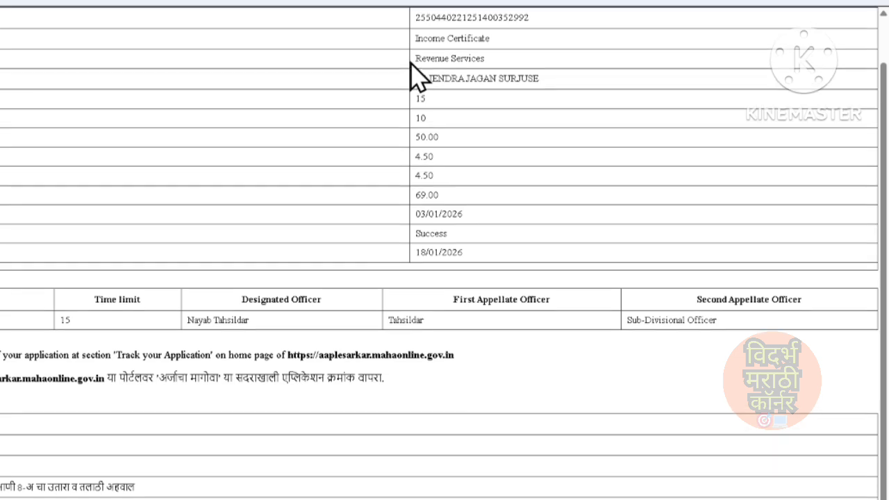
{"action": "scroll", "coordinate": [410, 71], "scroll_direction": "up", "scroll_amount": 1}
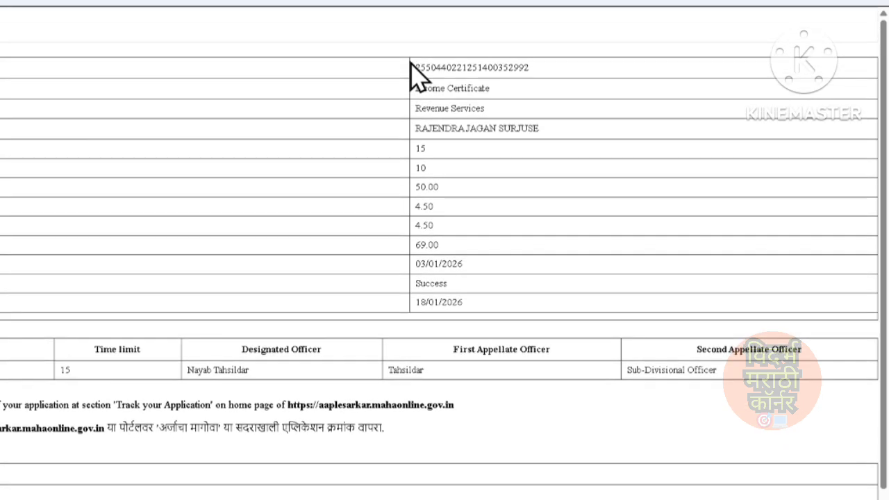
{"action": "scroll", "coordinate": [410, 64], "scroll_direction": "down", "scroll_amount": 1}
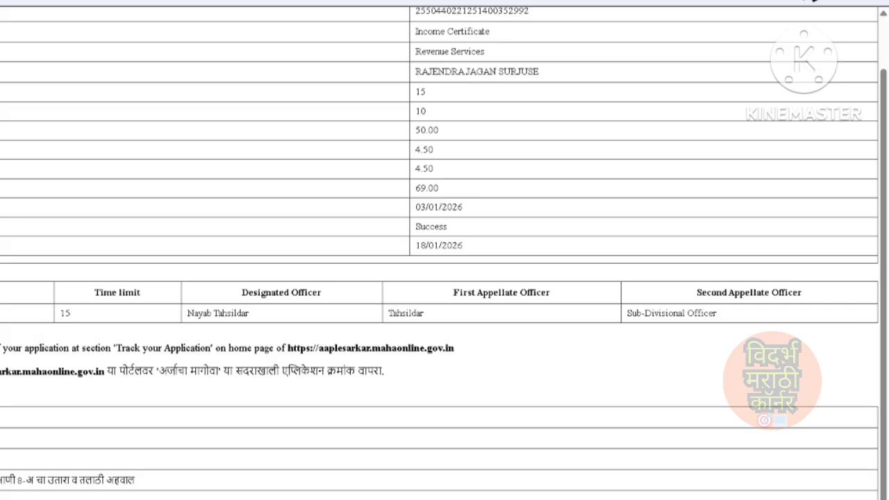
Close the print preview and review the Success status, 69.00 total and six documents
{"action": "left_click", "coordinate": [803, 0]}
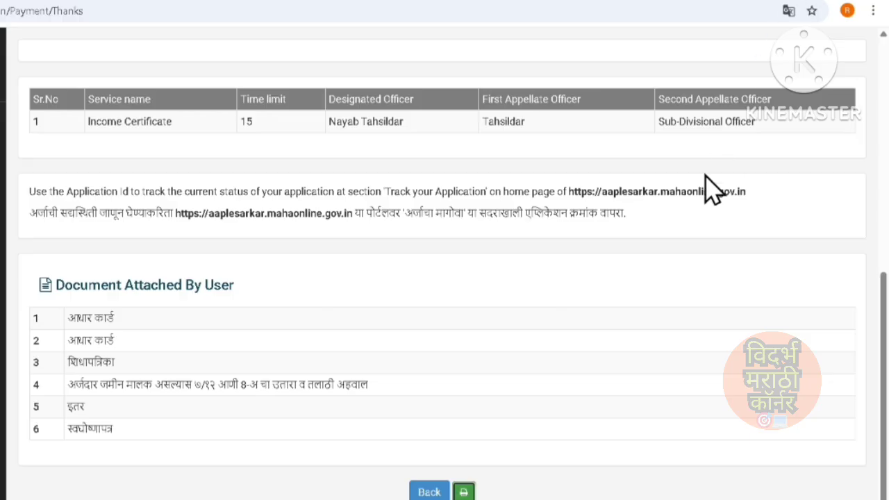
{"action": "scroll", "coordinate": [670, 242], "scroll_direction": "down", "scroll_amount": 1}
{"action": "scroll", "coordinate": [671, 245], "scroll_direction": "up", "scroll_amount": 10}
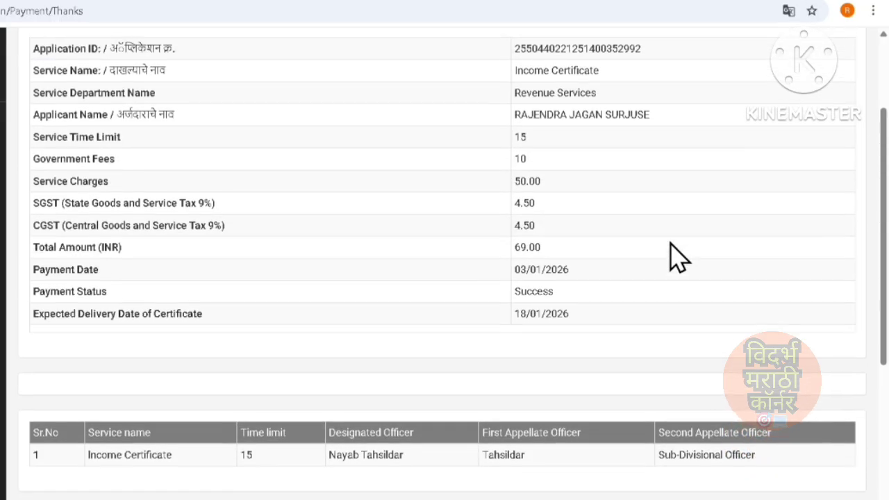
{"action": "scroll", "coordinate": [678, 257], "scroll_direction": "down", "scroll_amount": 1}
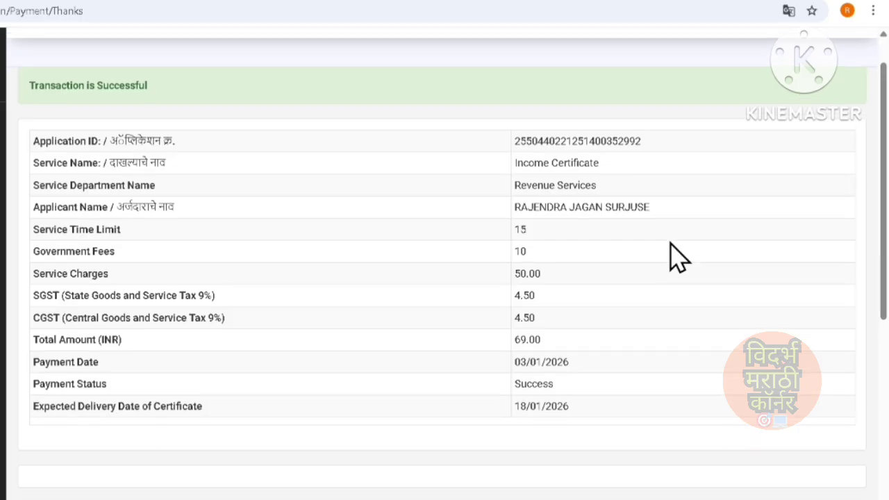
{"action": "scroll", "coordinate": [677, 257], "scroll_direction": "up", "scroll_amount": 2}
{"action": "scroll", "coordinate": [678, 257], "scroll_direction": "up", "scroll_amount": 1}
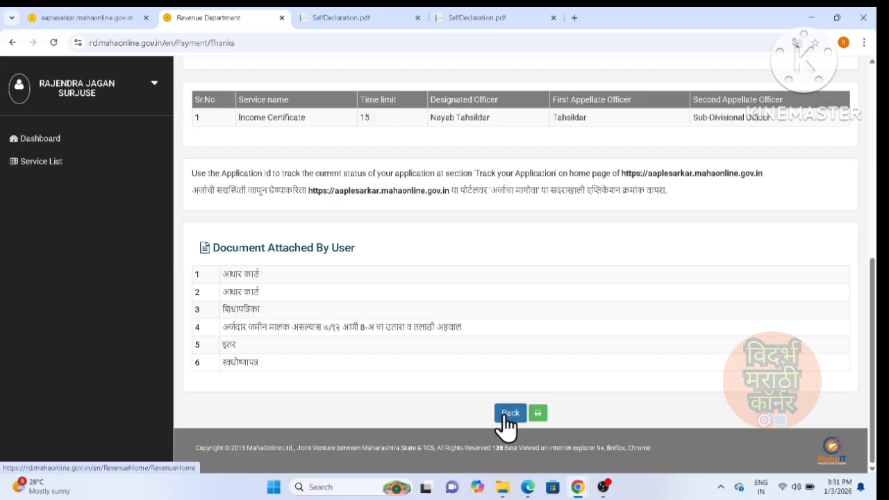
Reopen the Income Certificate application's payment receipt from the dashboard
{"action": "left_click", "coordinate": [508, 414]}
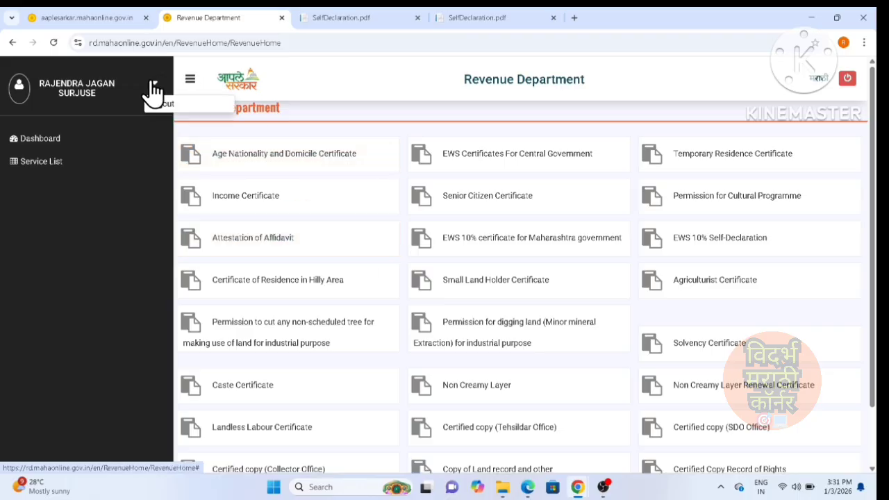
{"action": "left_click", "coordinate": [120, 141]}
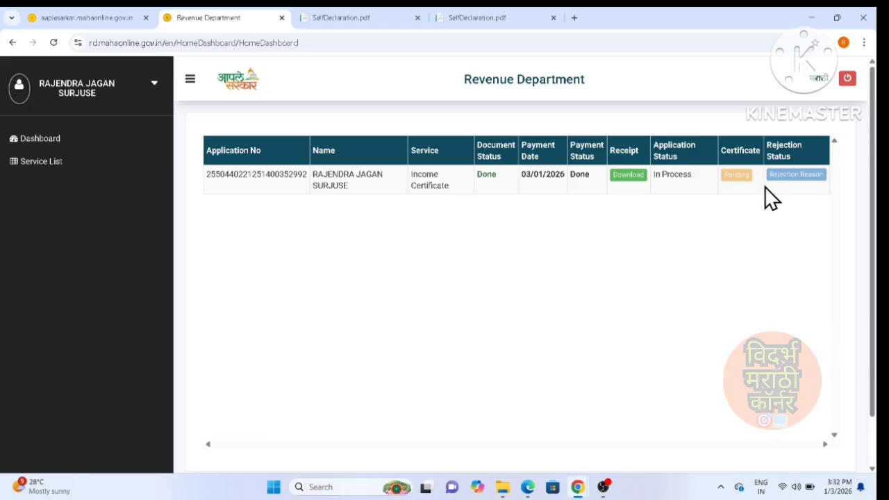
{"action": "left_click", "coordinate": [629, 175]}
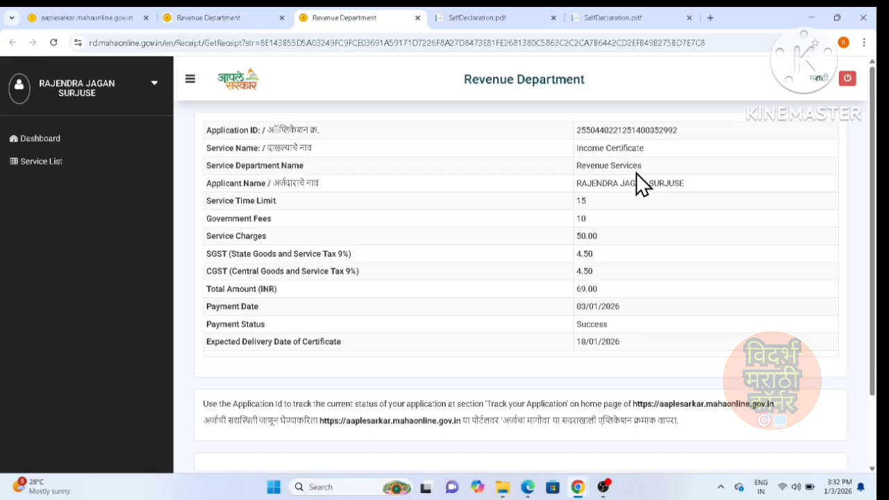
{"action": "scroll", "coordinate": [643, 185], "scroll_direction": "down", "scroll_amount": 2}
{"action": "scroll", "coordinate": [642, 184], "scroll_direction": "up", "scroll_amount": 2}
{"action": "scroll", "coordinate": [642, 185], "scroll_direction": "down", "scroll_amount": 2}
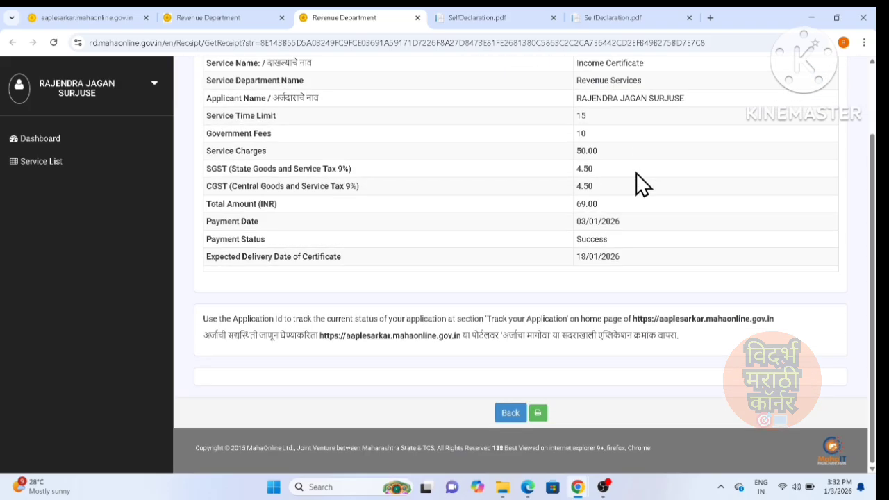
Take a full-screen Snipping Tool capture of the printable receipt and minimize its window
{"action": "left_click", "coordinate": [538, 413]}
{"action": "key", "text": "super+shift+s"}
{"action": "left_click", "coordinate": [417, 35]}
{"action": "left_click", "coordinate": [423, 69]}
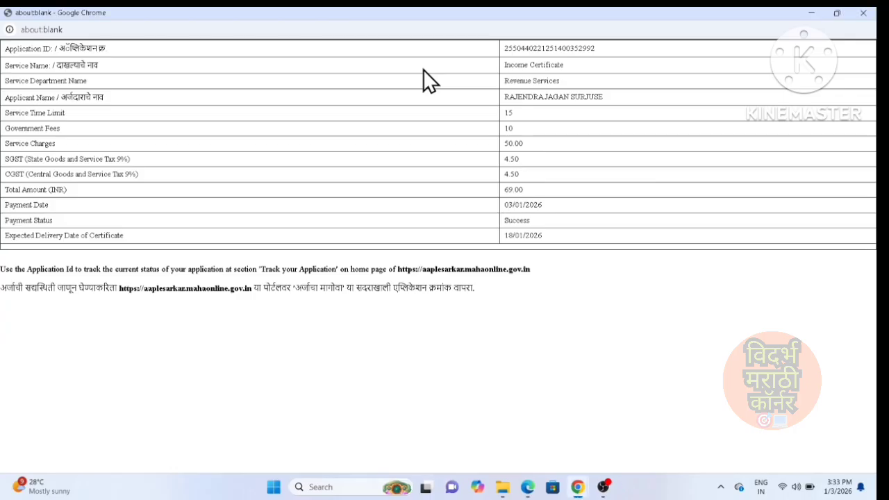
{"action": "left_click", "coordinate": [811, 13]}
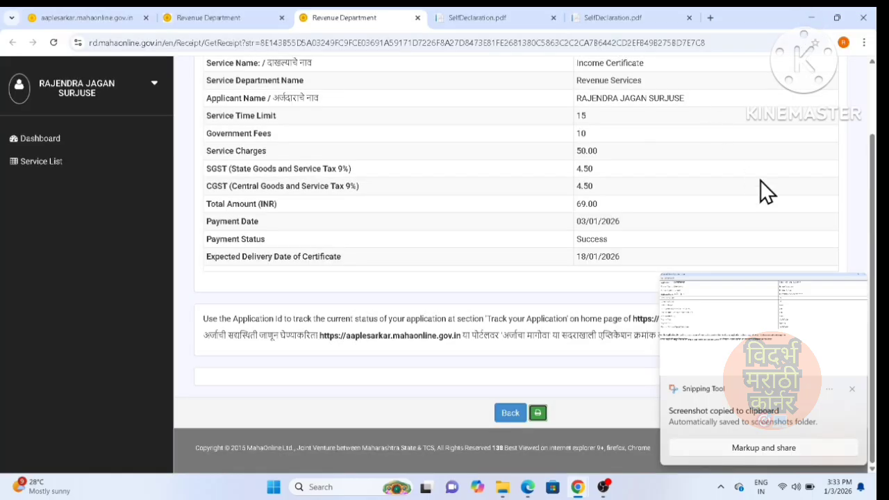
{"action": "left_click", "coordinate": [852, 389]}
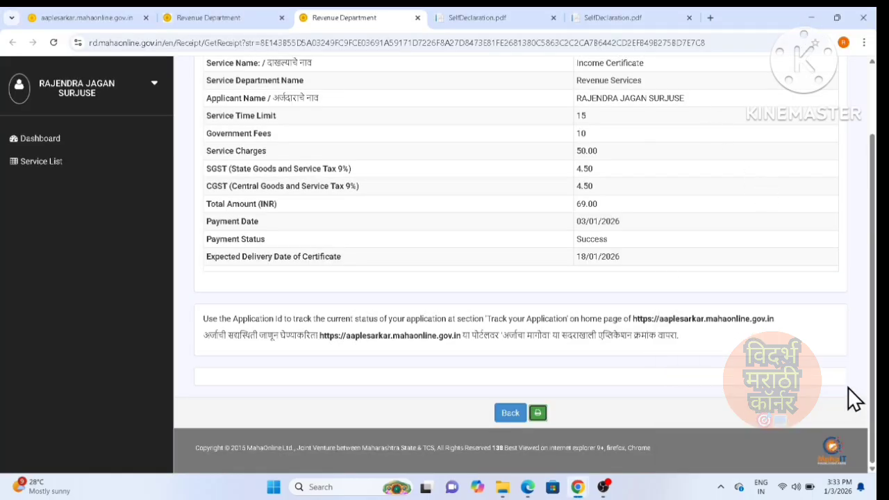
Return to the dashboard showing the application In Process and collapse the sidebar
{"action": "scroll", "coordinate": [675, 331], "scroll_direction": "up", "scroll_amount": 3}
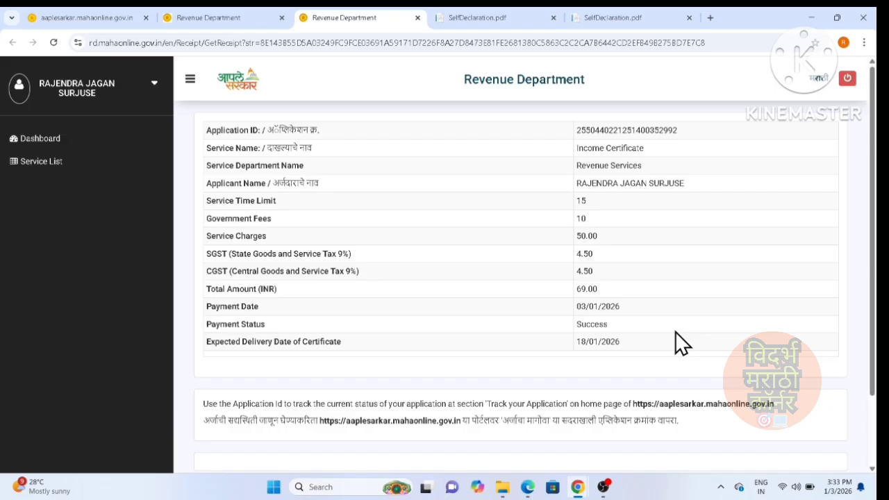
{"action": "scroll", "coordinate": [675, 332], "scroll_direction": "down", "scroll_amount": 3}
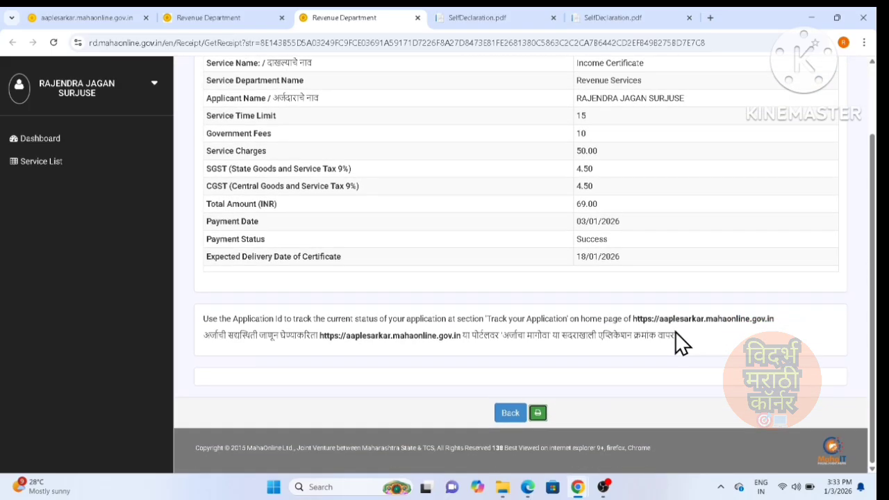
{"action": "left_click", "coordinate": [151, 127]}
{"action": "left_click", "coordinate": [150, 138]}
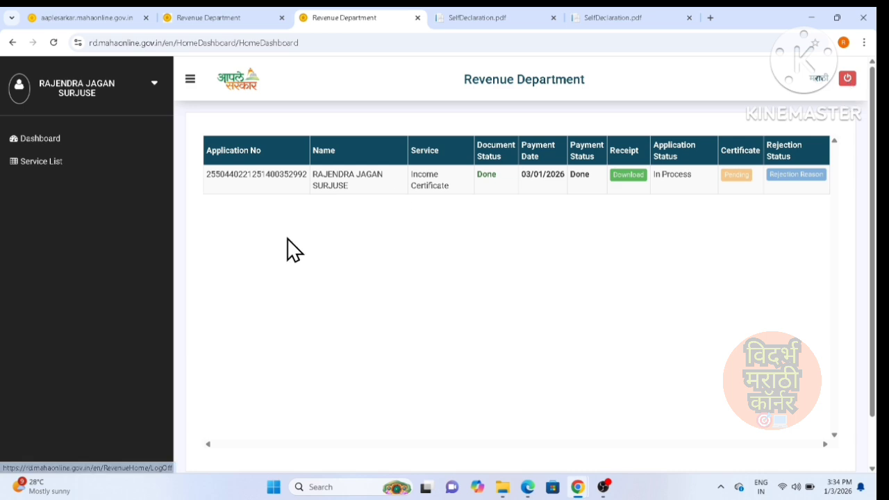
{"action": "left_click", "coordinate": [189, 82]}
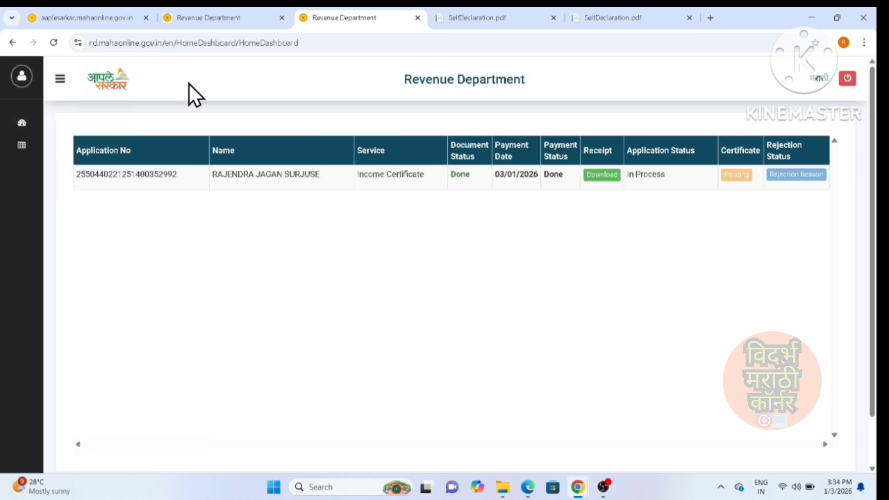
Log out and fill the login form with the saved account, confirming with the Windows PIN
{"action": "left_click", "coordinate": [847, 78]}
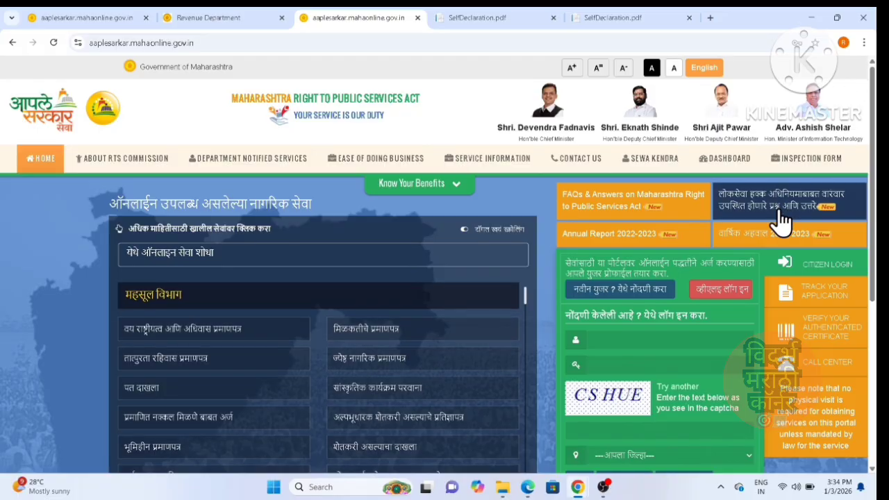
{"action": "left_click", "coordinate": [672, 340]}
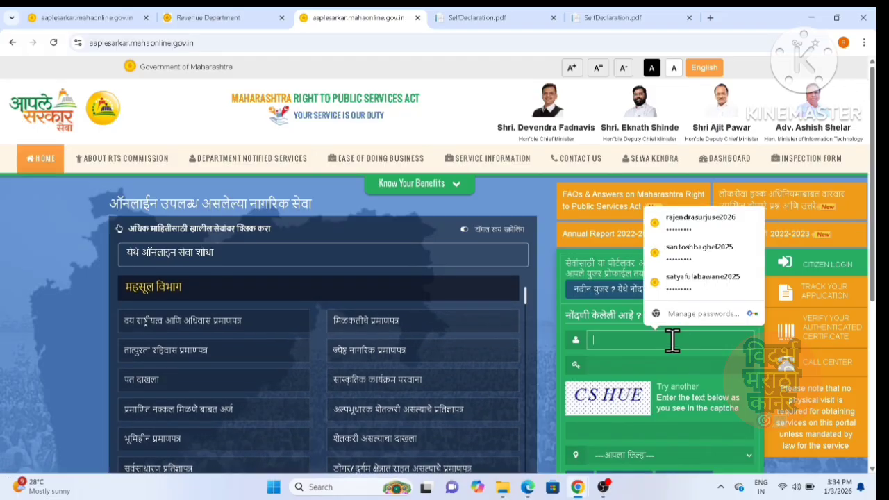
{"action": "left_click", "coordinate": [687, 232]}
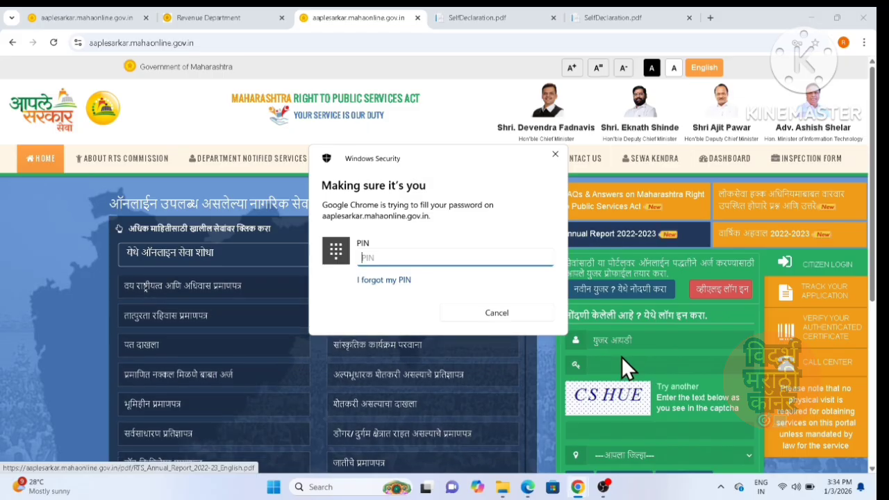
{"action": "type", "text": "••••"}
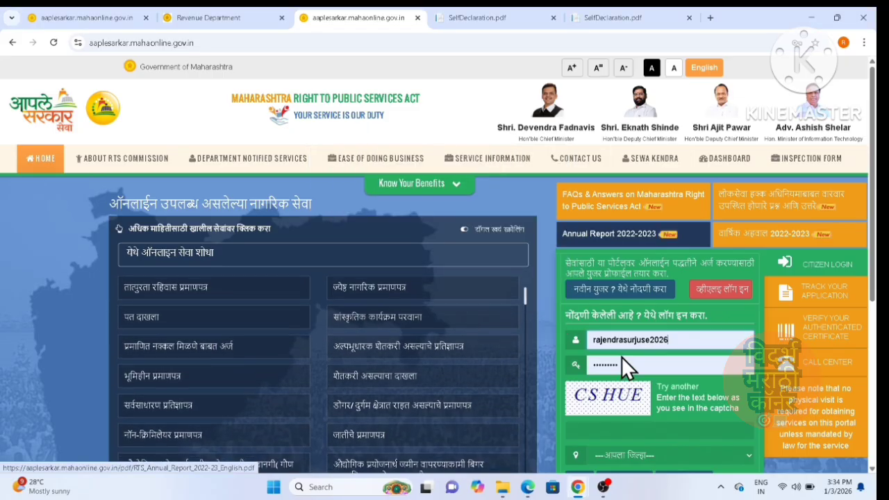
Enter the captcha code and select district वर्धा
{"action": "left_click", "coordinate": [625, 427]}
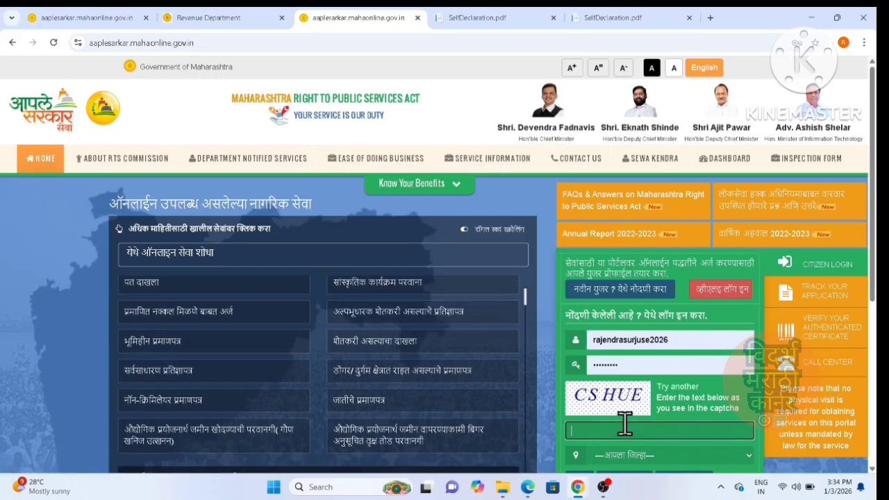
{"action": "type", "text": "CS"}
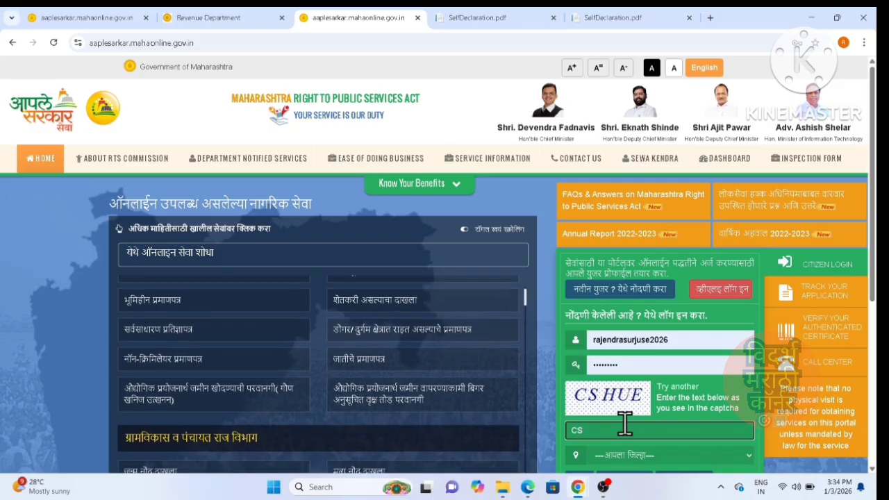
{"action": "type", "text": "HUE"}
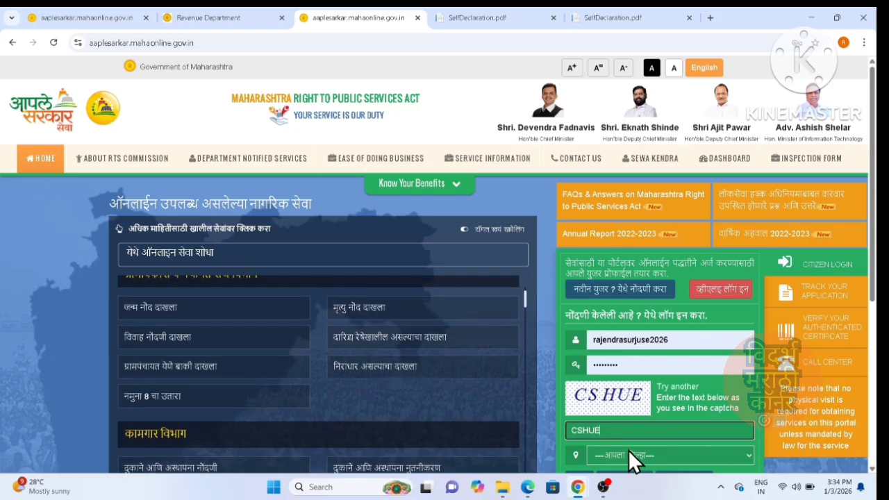
{"action": "left_click", "coordinate": [629, 453]}
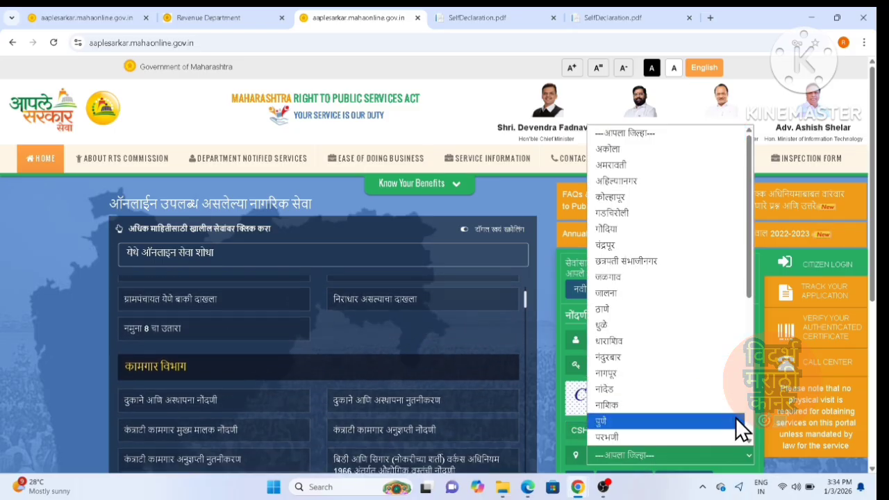
{"action": "scroll", "coordinate": [746, 419], "scroll_direction": "down", "scroll_amount": 4}
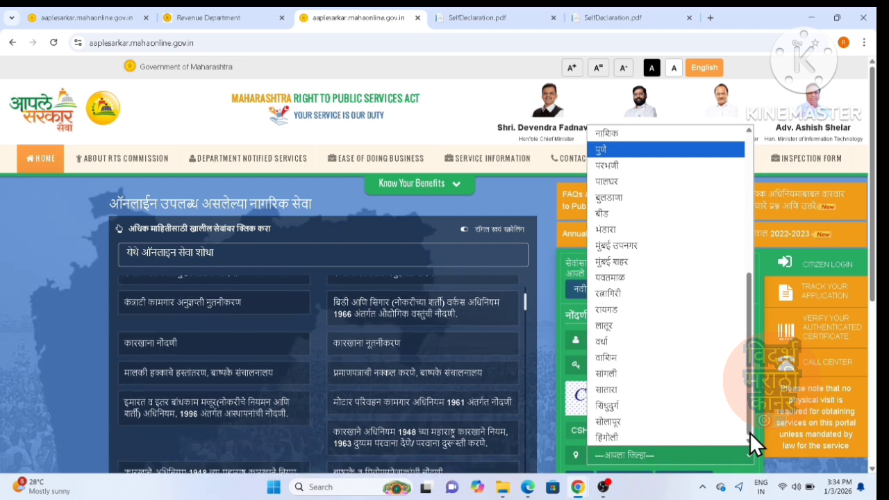
{"action": "left_click", "coordinate": [662, 342]}
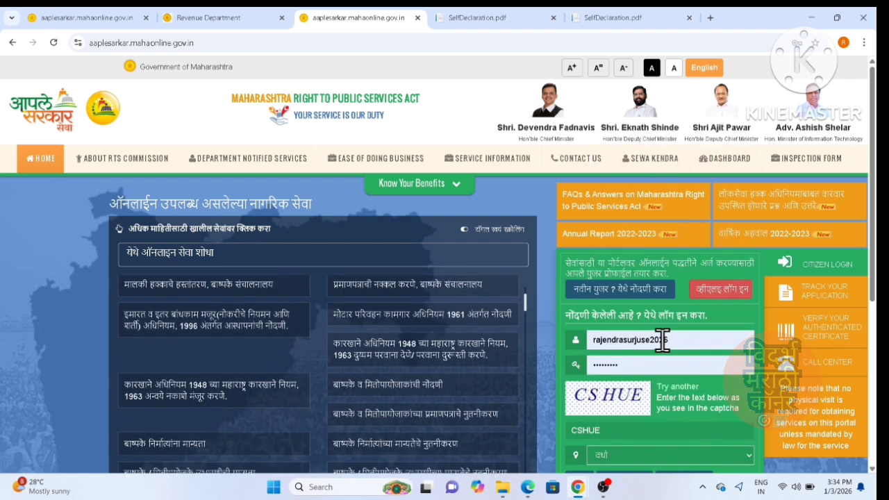
{"action": "scroll", "coordinate": [674, 372], "scroll_direction": "down", "scroll_amount": 1}
{"action": "scroll", "coordinate": [675, 375], "scroll_direction": "down", "scroll_amount": 2}
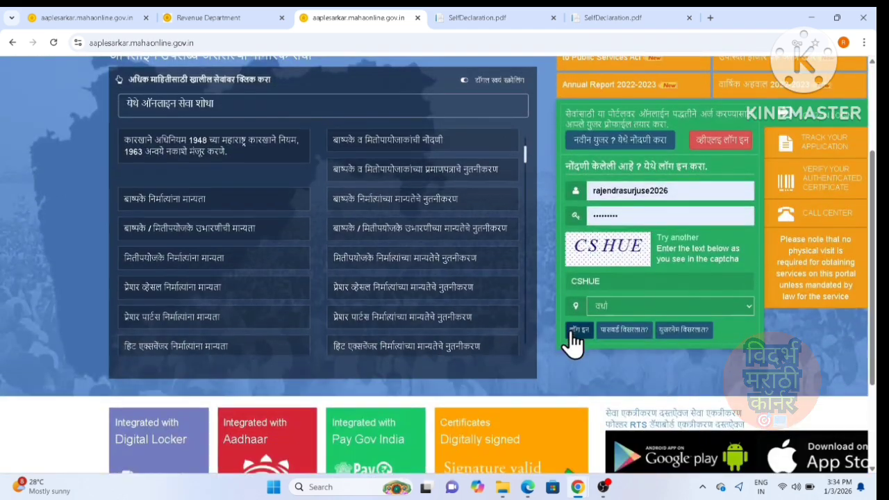
Log in, open the Revenue dashboard showing Income Certificate In Process, and close both SelfDeclaration.pdf tabs
{"action": "left_click", "coordinate": [571, 328]}
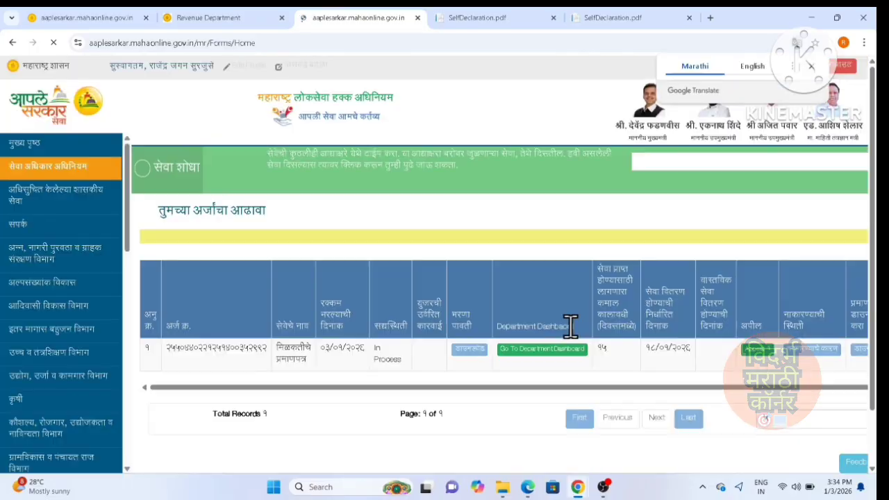
{"action": "scroll", "coordinate": [571, 327], "scroll_direction": "down", "scroll_amount": 1}
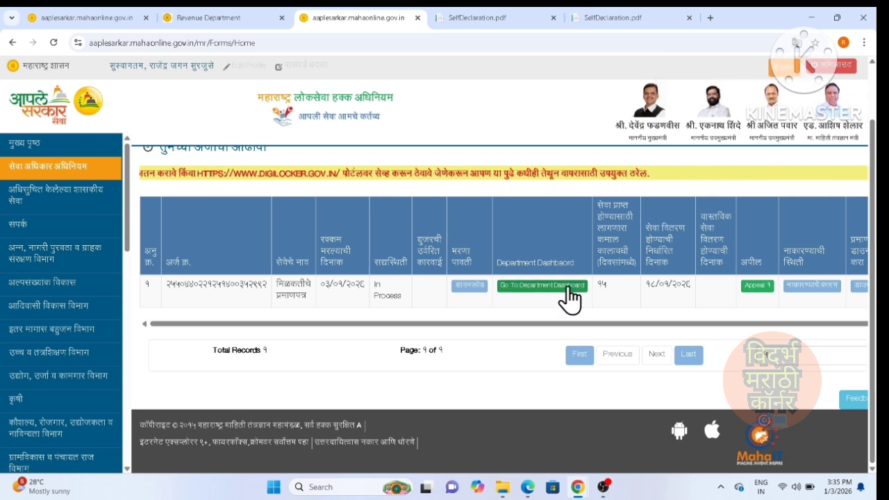
{"action": "left_click", "coordinate": [569, 287]}
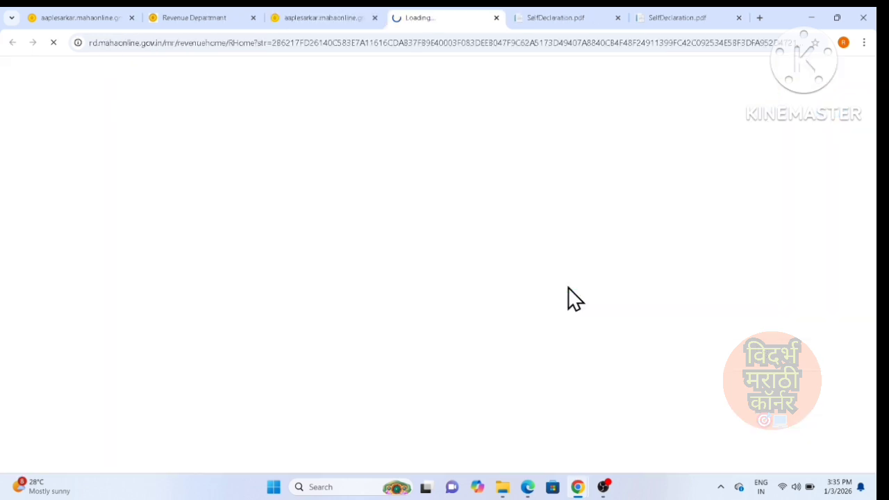
{"action": "scroll", "coordinate": [568, 287], "scroll_direction": "down", "scroll_amount": 1}
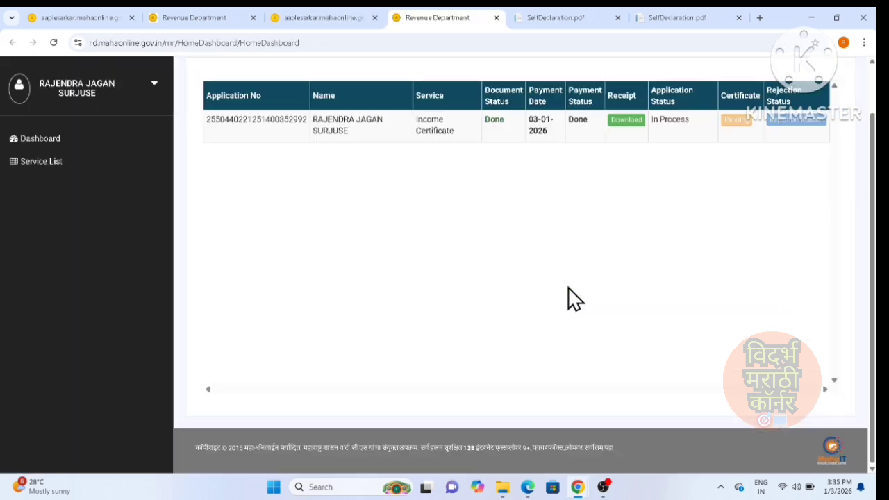
{"action": "scroll", "coordinate": [568, 287], "scroll_direction": "up", "scroll_amount": 1}
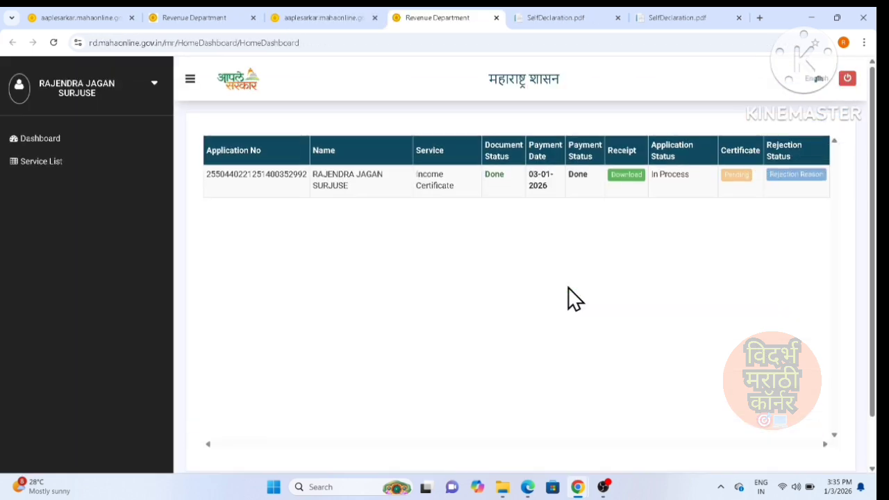
{"action": "left_click", "coordinate": [738, 19]}
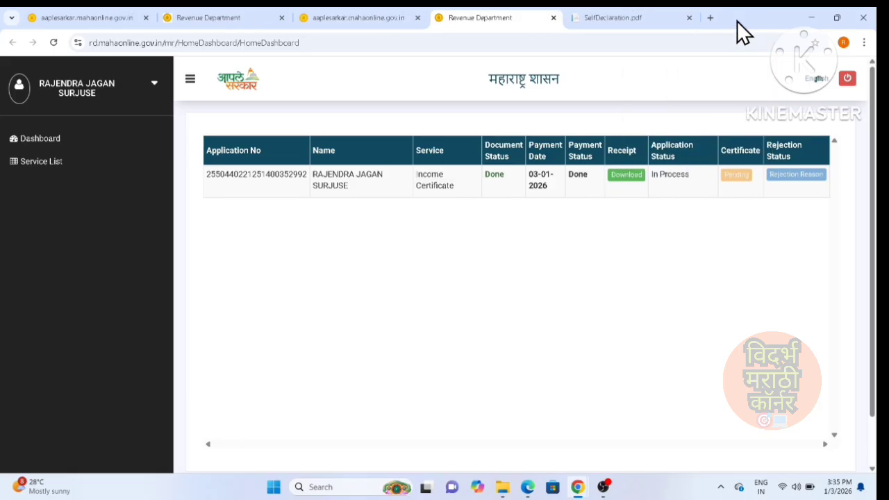
{"action": "left_click", "coordinate": [689, 17]}
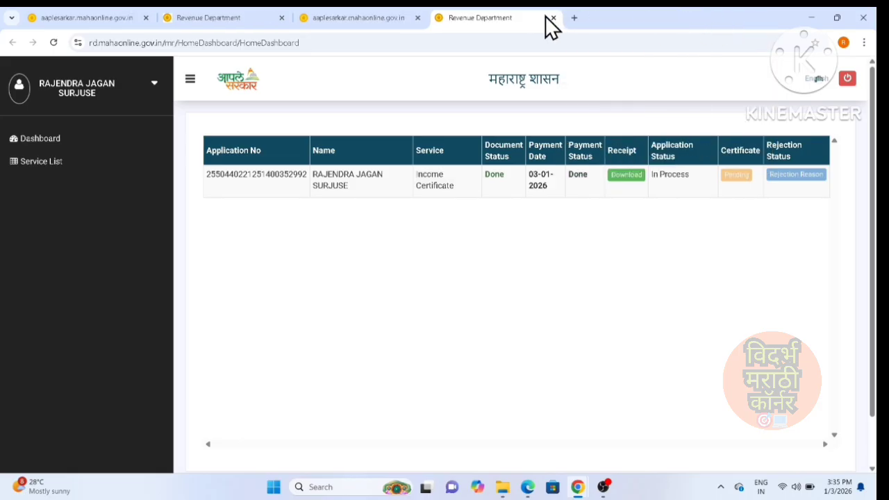